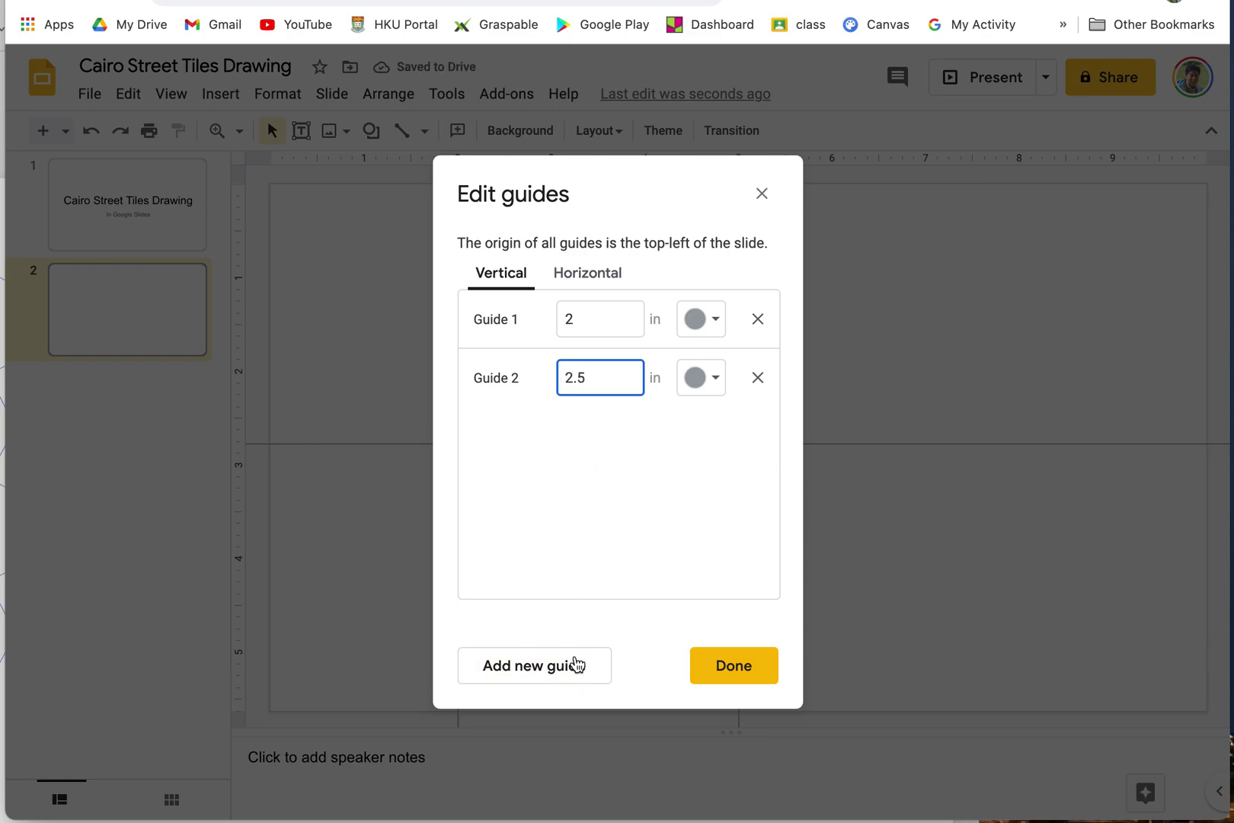
# - Add three vertical guides at 3, 3.5 and 4 in and finish editing the guides
pyautogui.click(573, 667)
pyautogui.write('3')
pyautogui.click(573, 669)
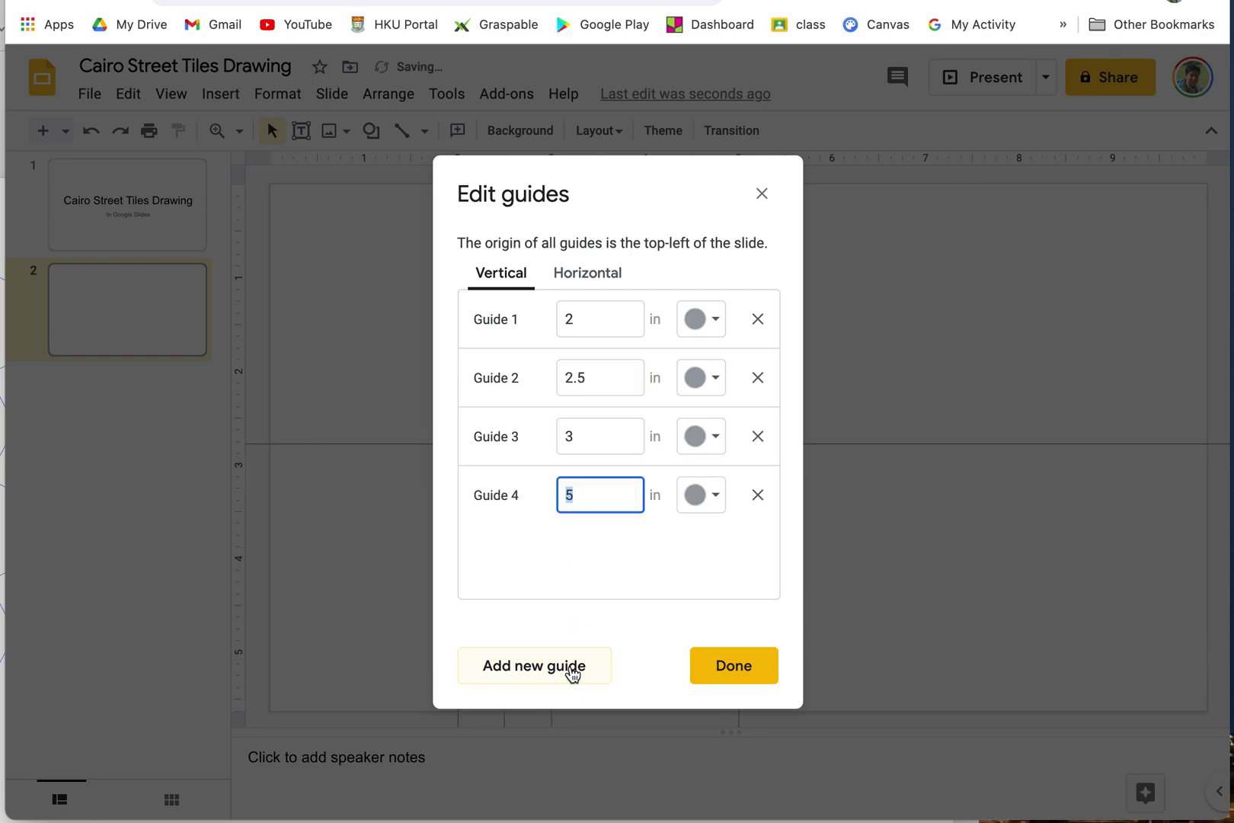
pyautogui.write('3.5')
pyautogui.click(571, 671)
pyautogui.write('4')
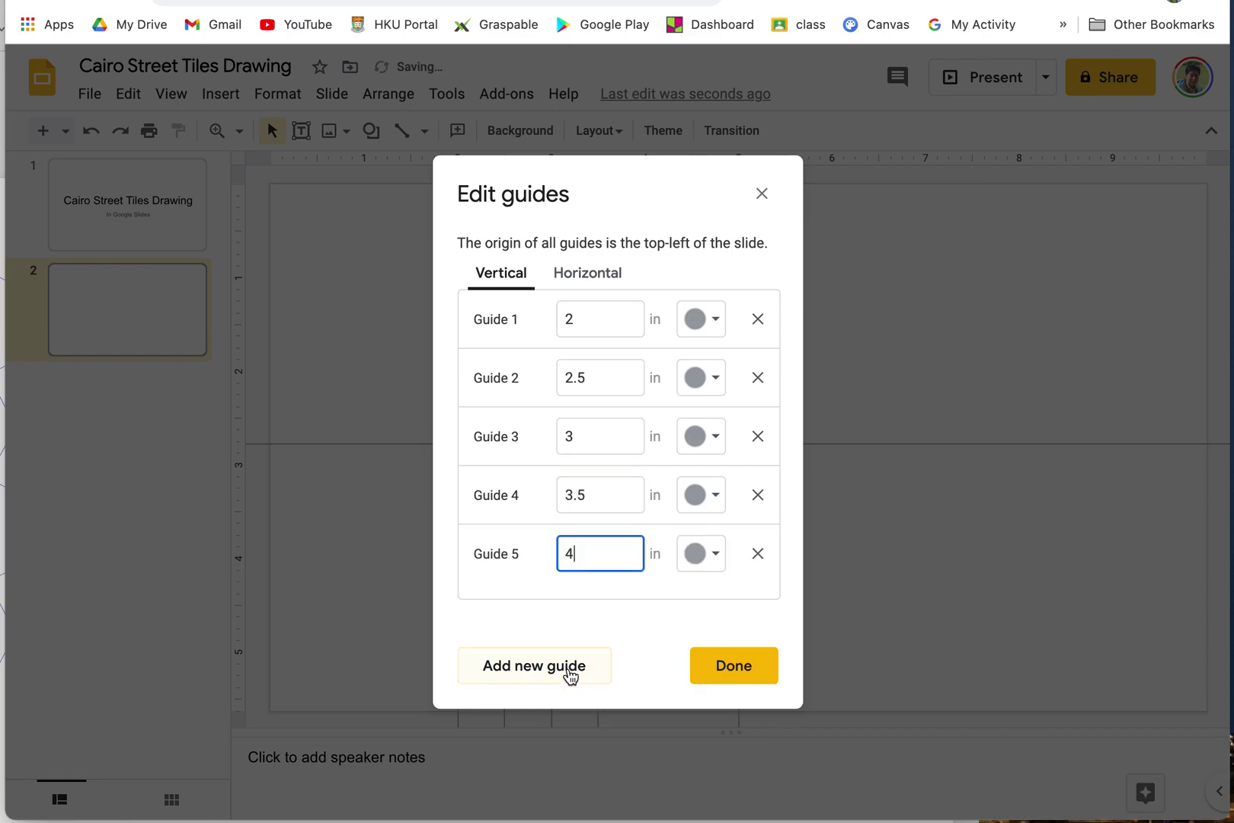
pyautogui.click(742, 673)
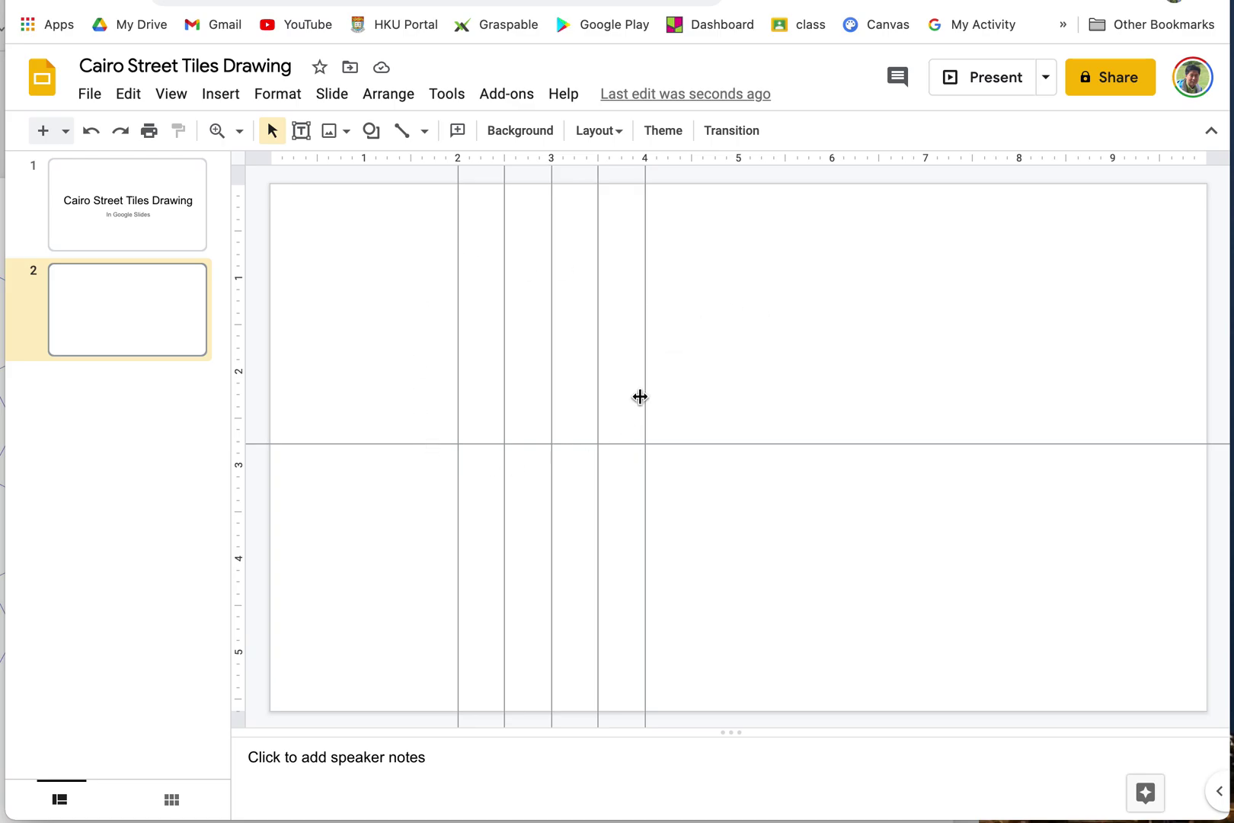
# - Set the existing horizontal guide to 1 in, add horizontal guides at 1.5 and 2 in, and add a fourth one
pyautogui.rightClick(711, 292)
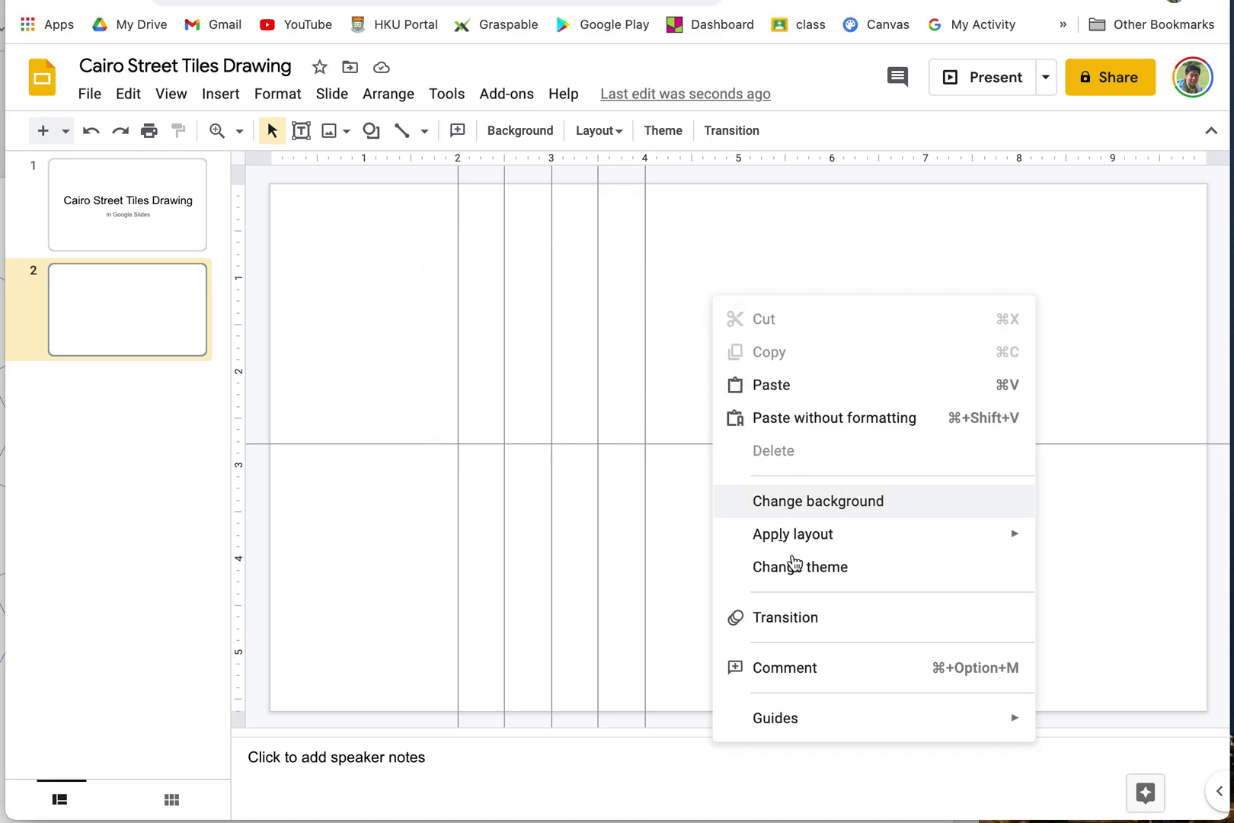
pyautogui.moveTo(813, 717)
pyautogui.click(499, 666)
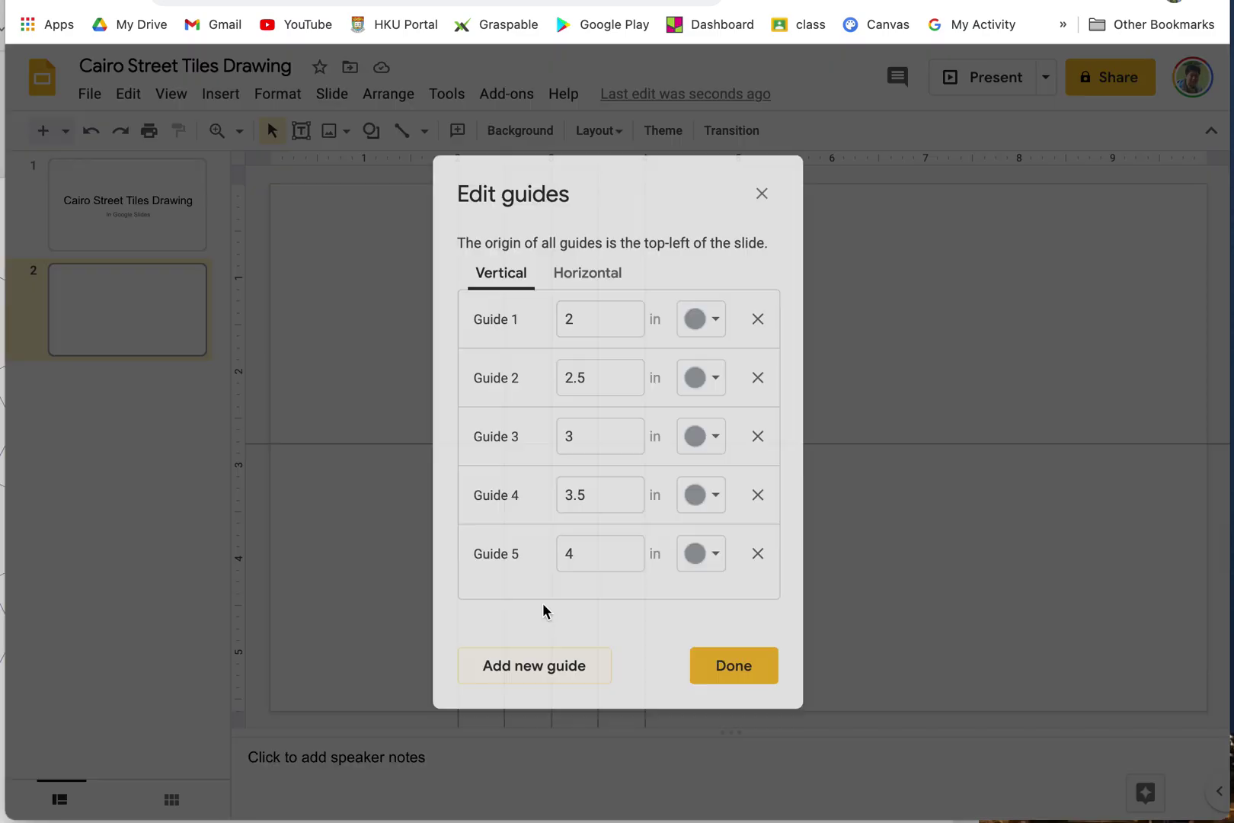
pyautogui.click(587, 274)
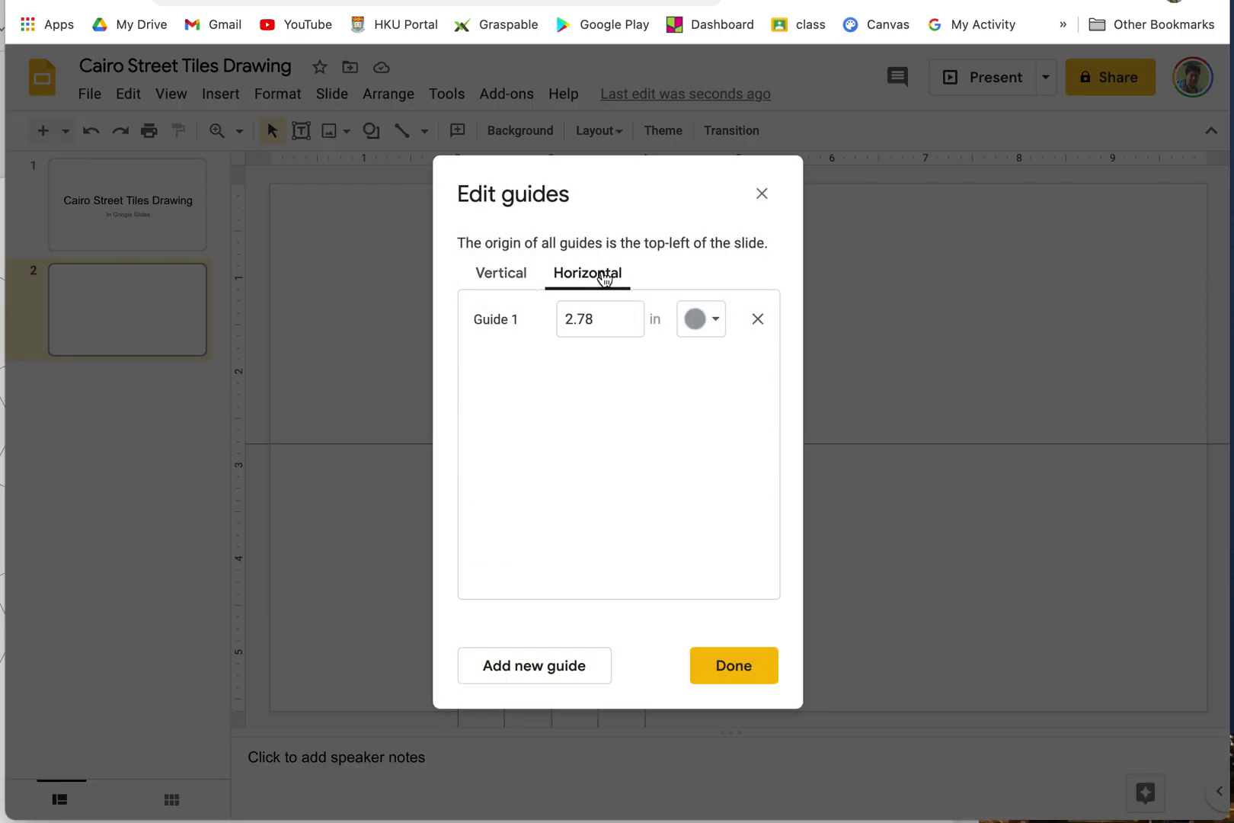
pyautogui.moveTo(601, 323); pyautogui.dragTo(550, 326)
pyautogui.write('1')
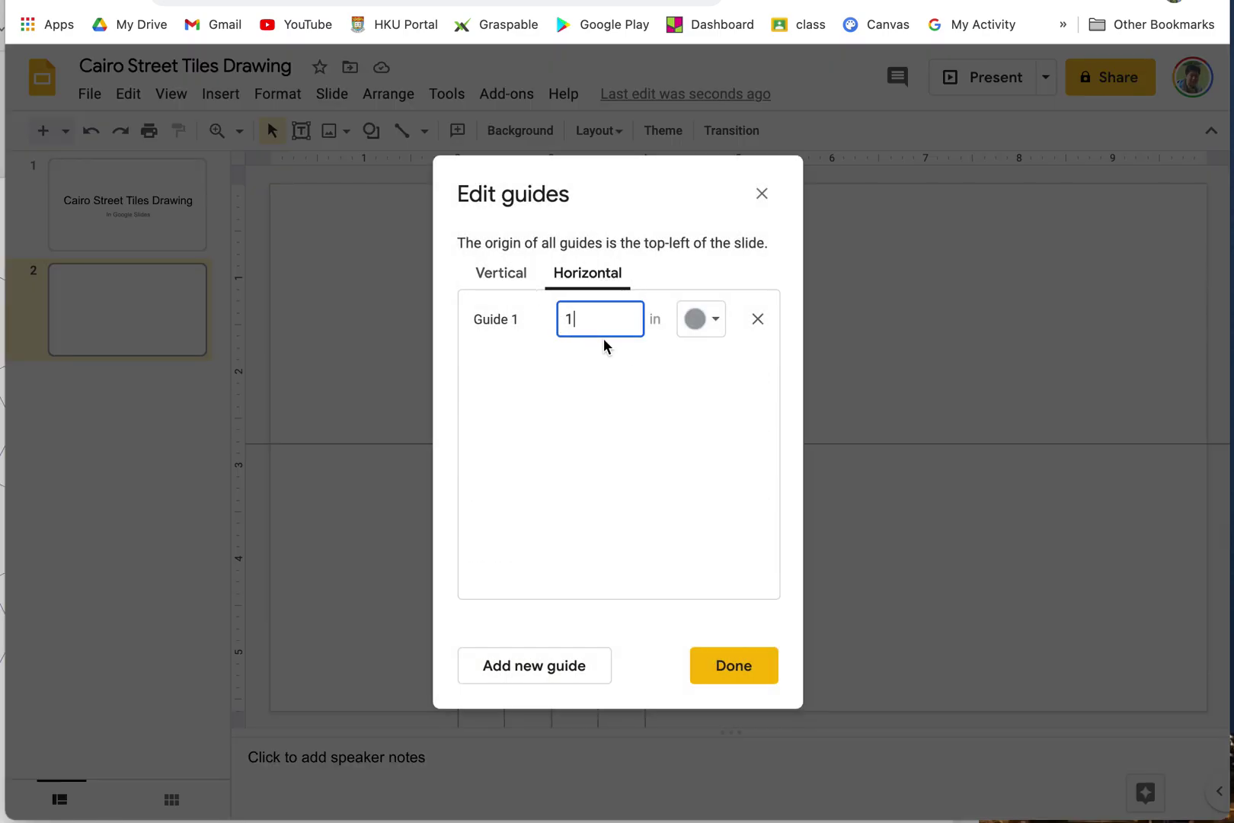
pyautogui.click(564, 667)
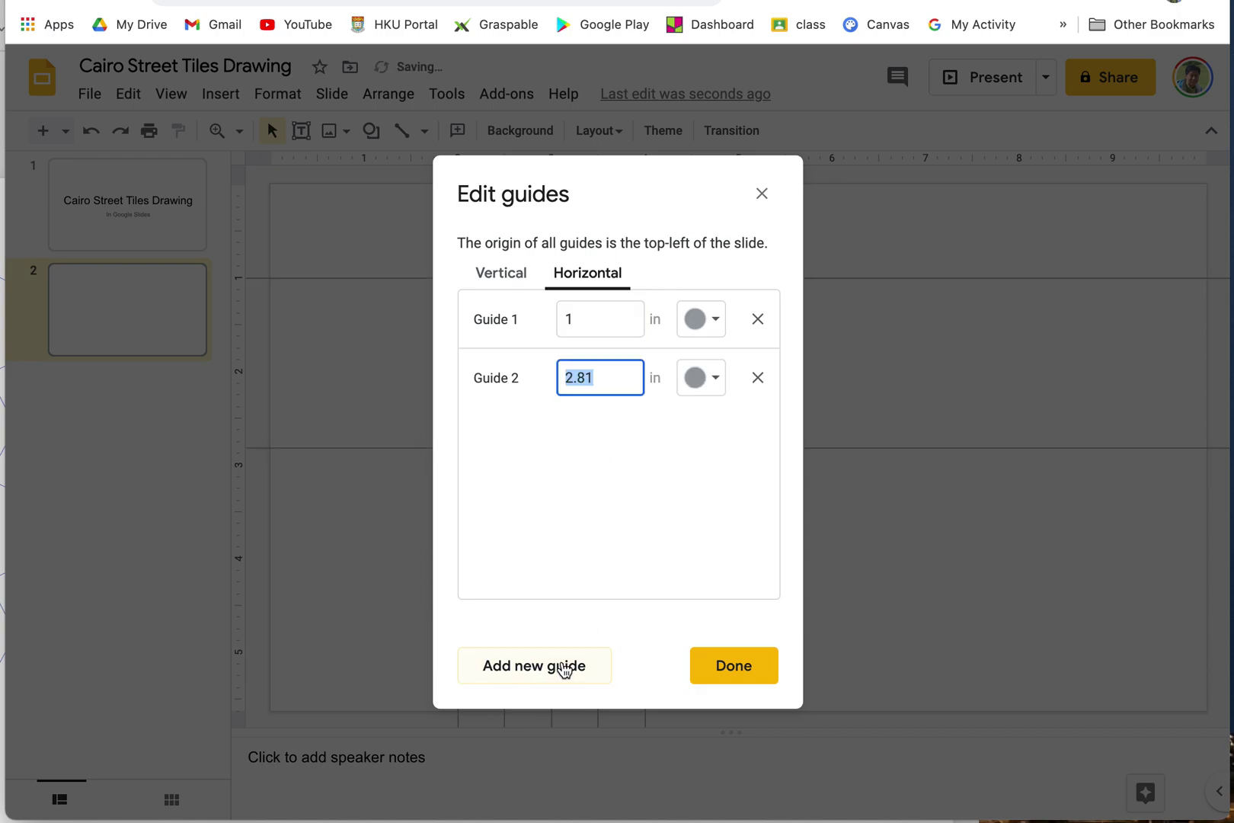
pyautogui.write('1.5')
pyautogui.click(559, 669)
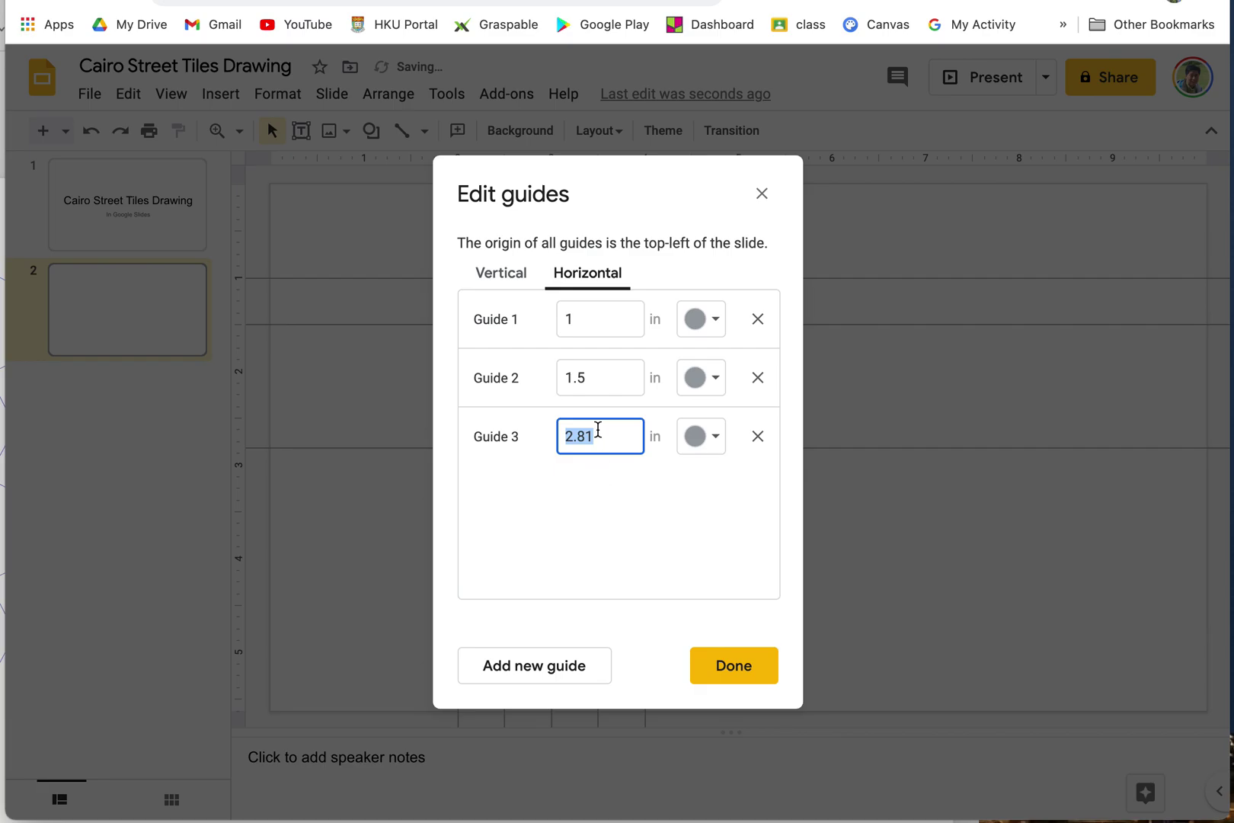
pyautogui.write('2')
pyautogui.click(564, 678)
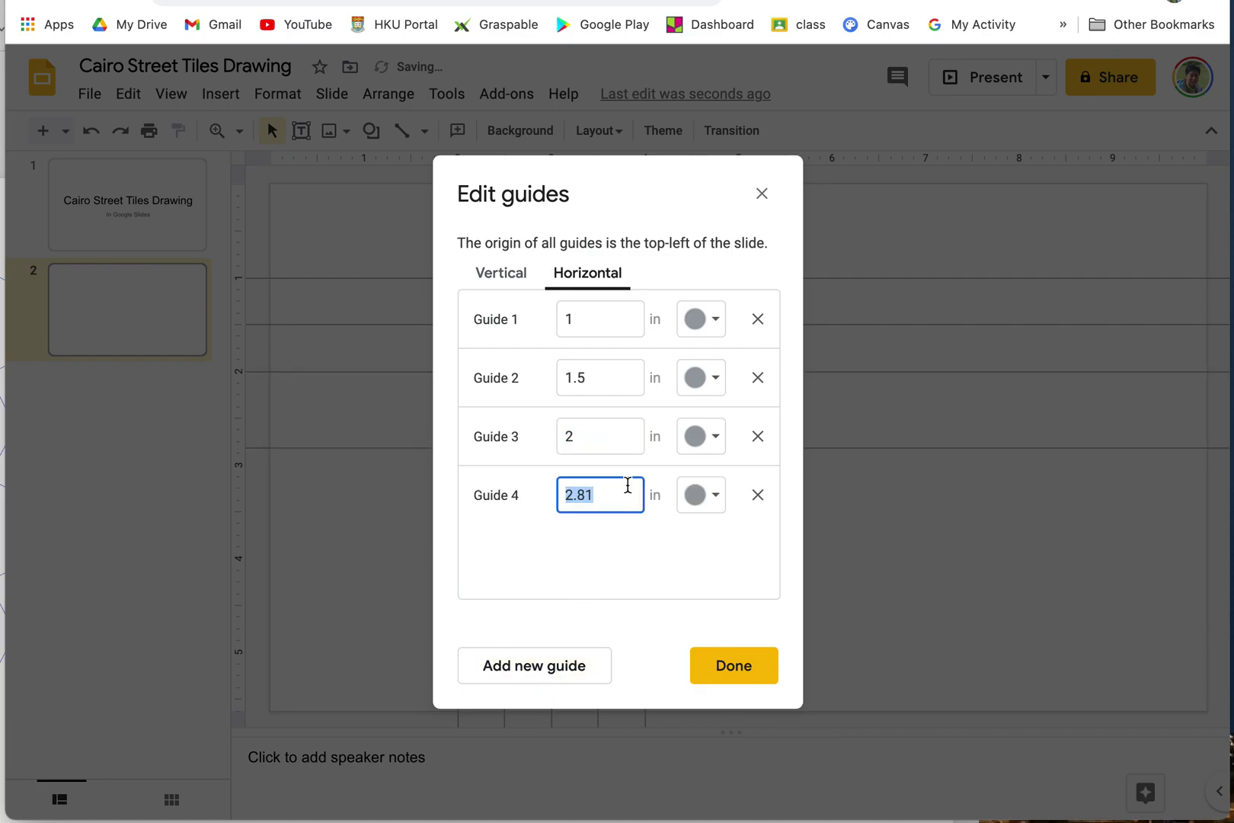
pyautogui.click(587, 436)
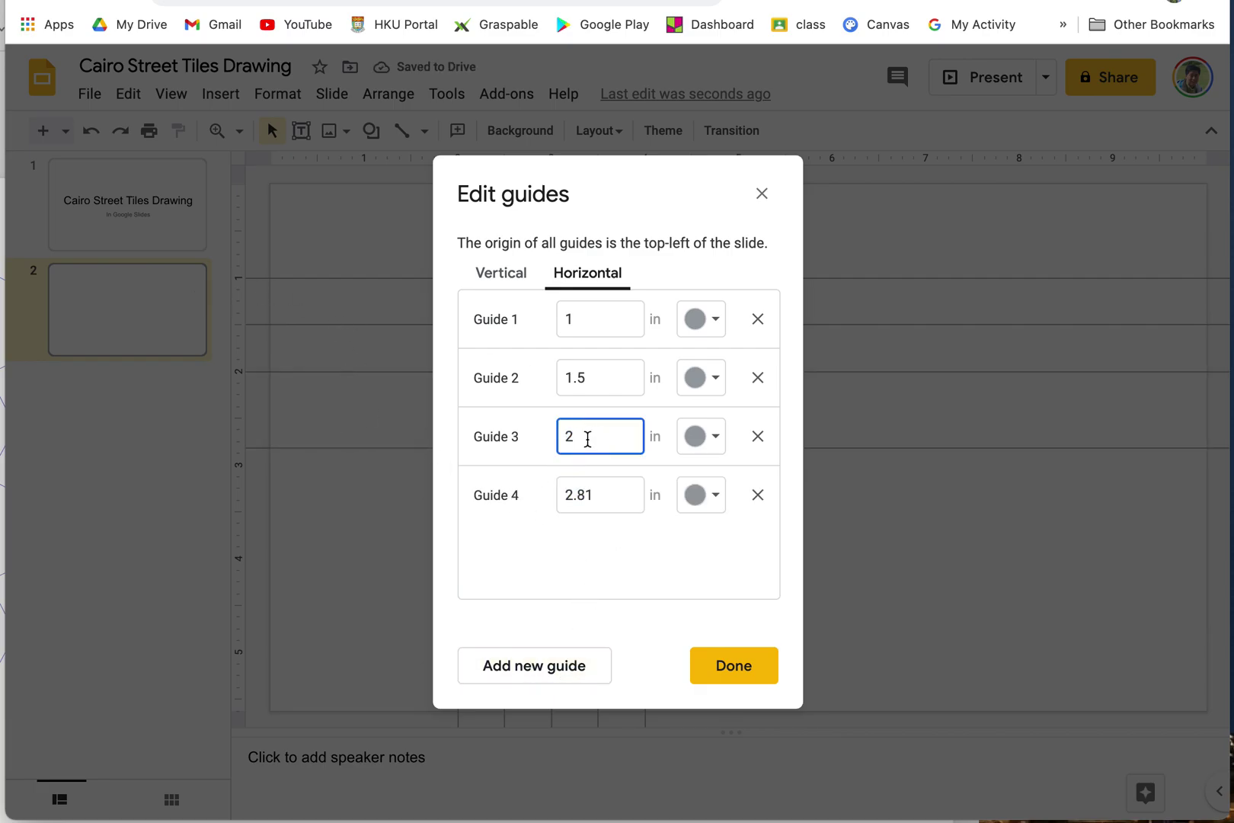
pyautogui.press('BackSpace')
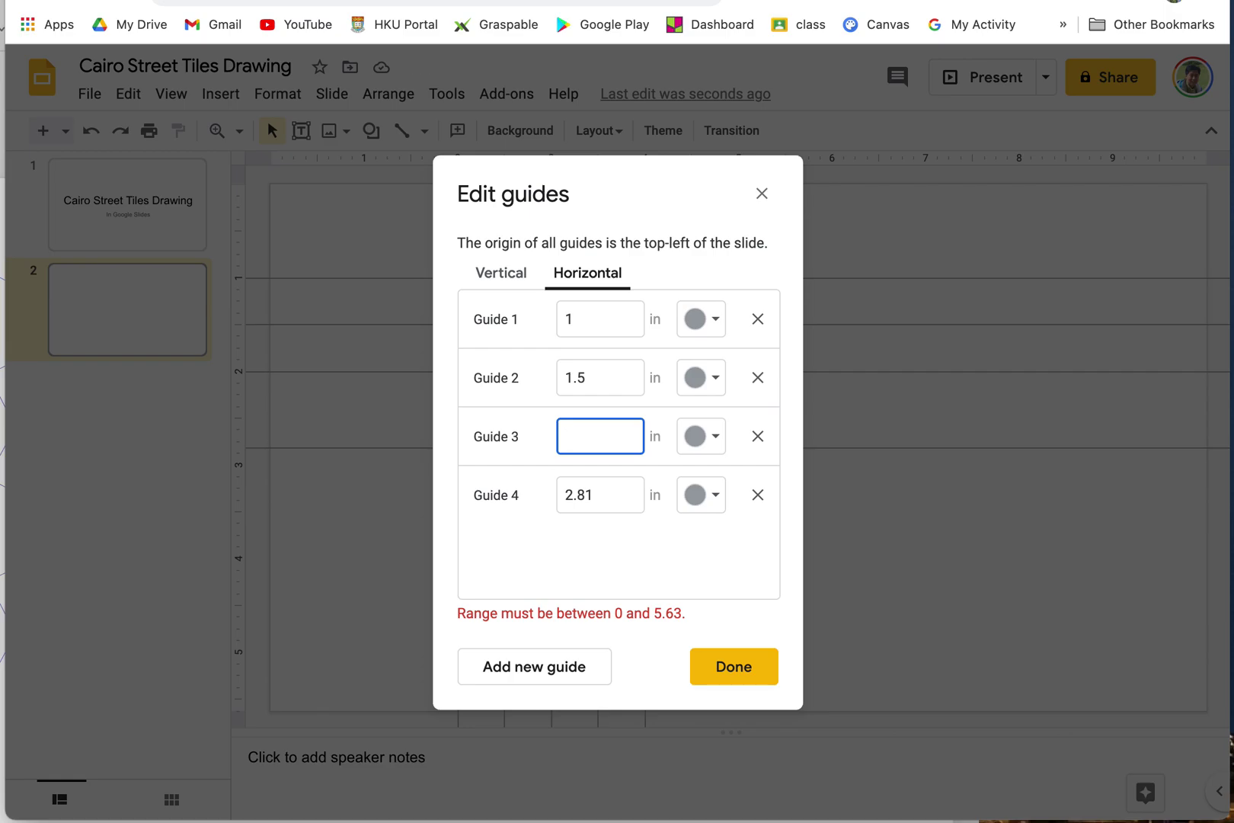
pyautogui.write('1')
pyautogui.click(595, 493)
pyautogui.click(585, 434)
pyautogui.press('BackSpace')
pyautogui.write('2')
# - Set the fourth horizontal guide to 2.5 in, add a fifth at 3 in, and finish editing the guides
pyautogui.click(598, 493)
pyautogui.moveTo(598, 494); pyautogui.dragTo(485, 489)
pyautogui.write('2.')
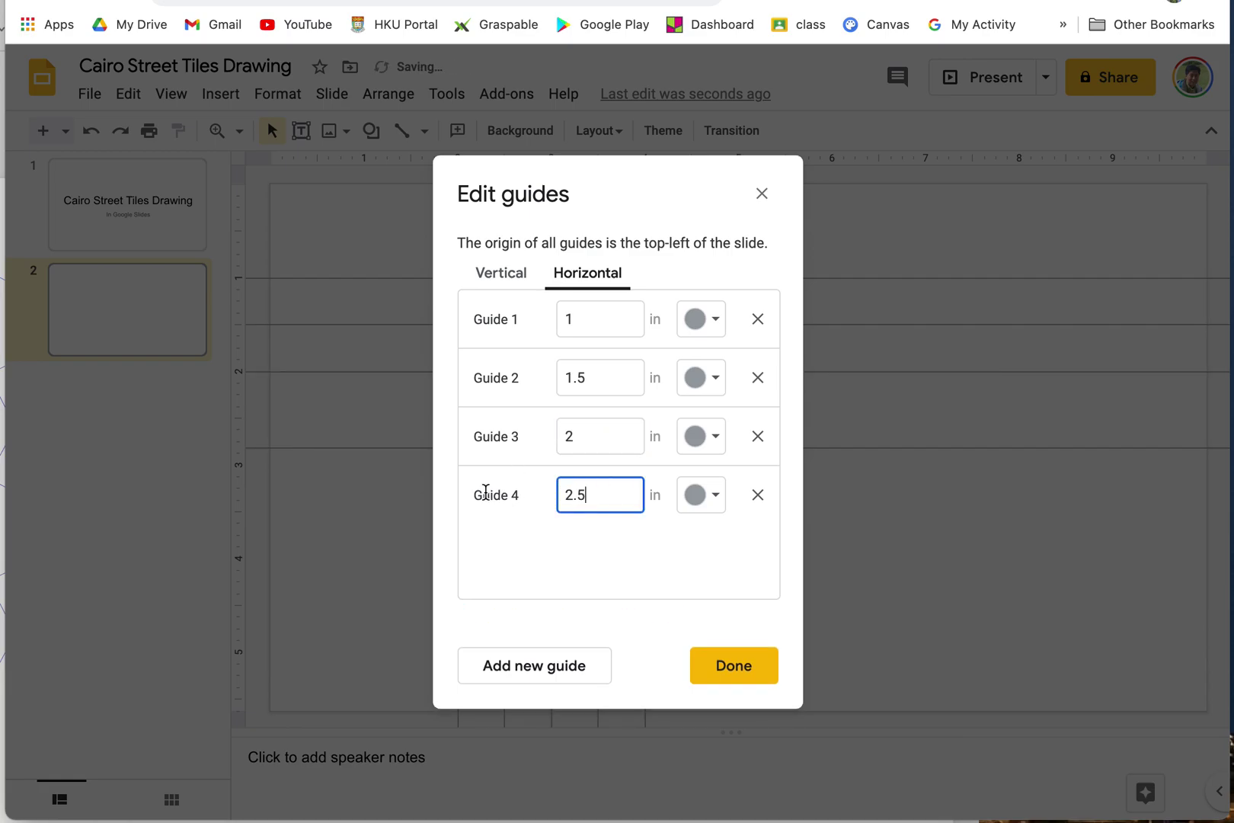
pyautogui.click(566, 668)
pyautogui.write('3')
pyautogui.press('Return')
pyautogui.click(743, 674)
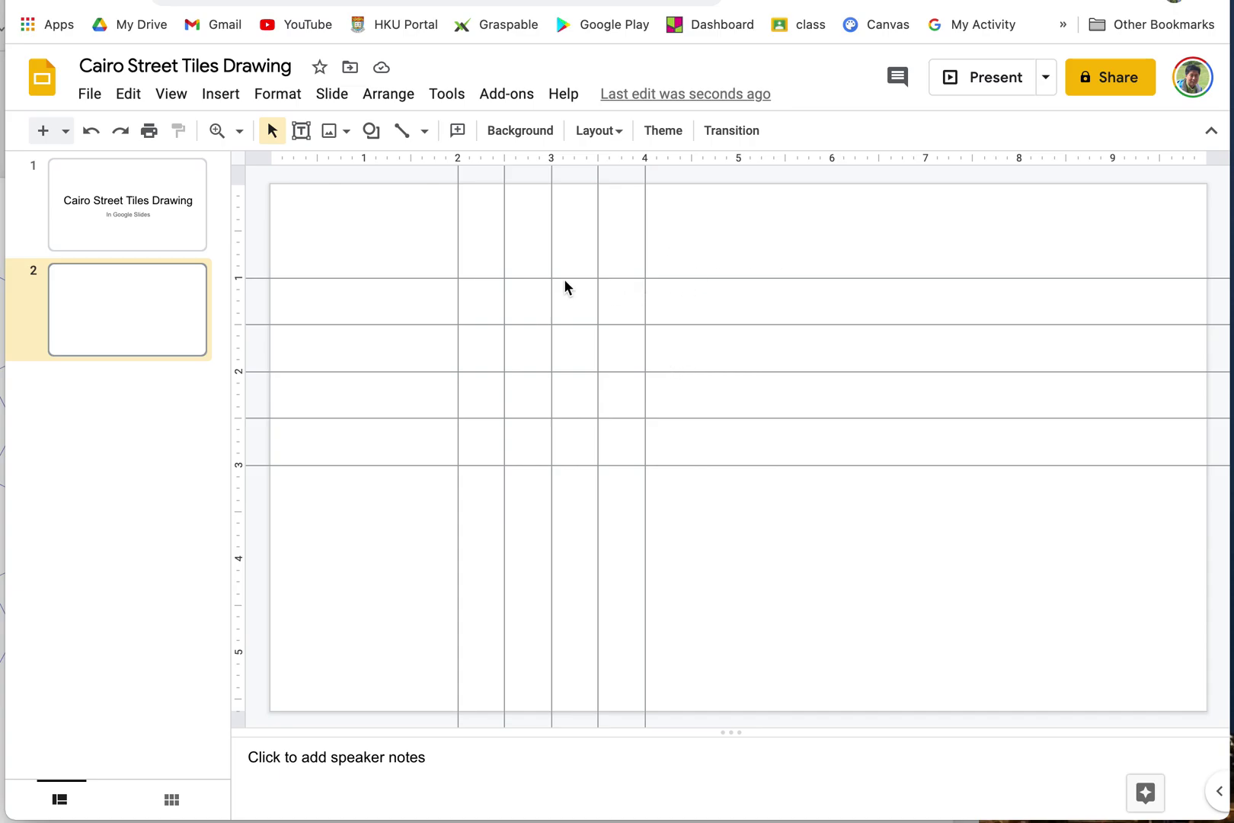
# - Draw a 2 in square between the outermost guides, from 2 to 4 in horizontally and 1 to 3 in vertically
pyautogui.click(371, 132)
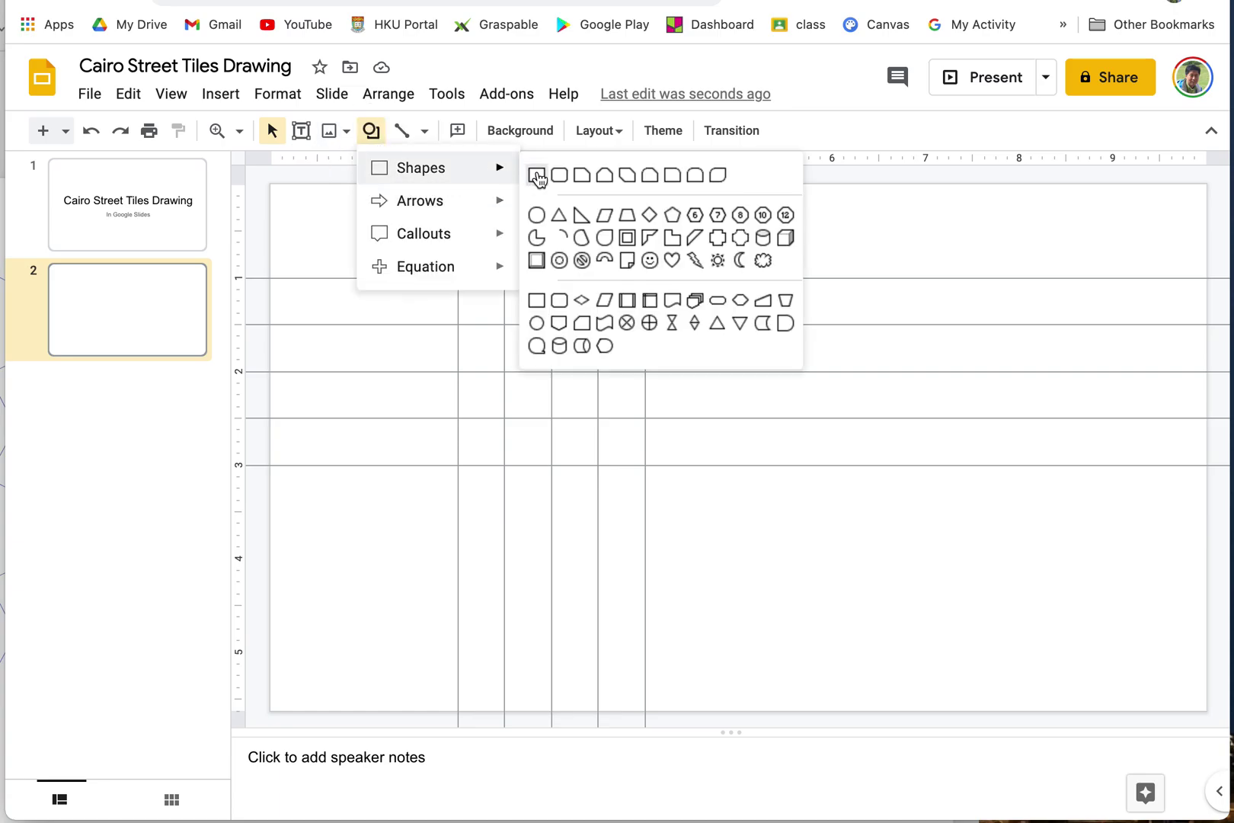
pyautogui.click(536, 175)
pyautogui.moveTo(458, 278); pyautogui.dragTo(642, 462)
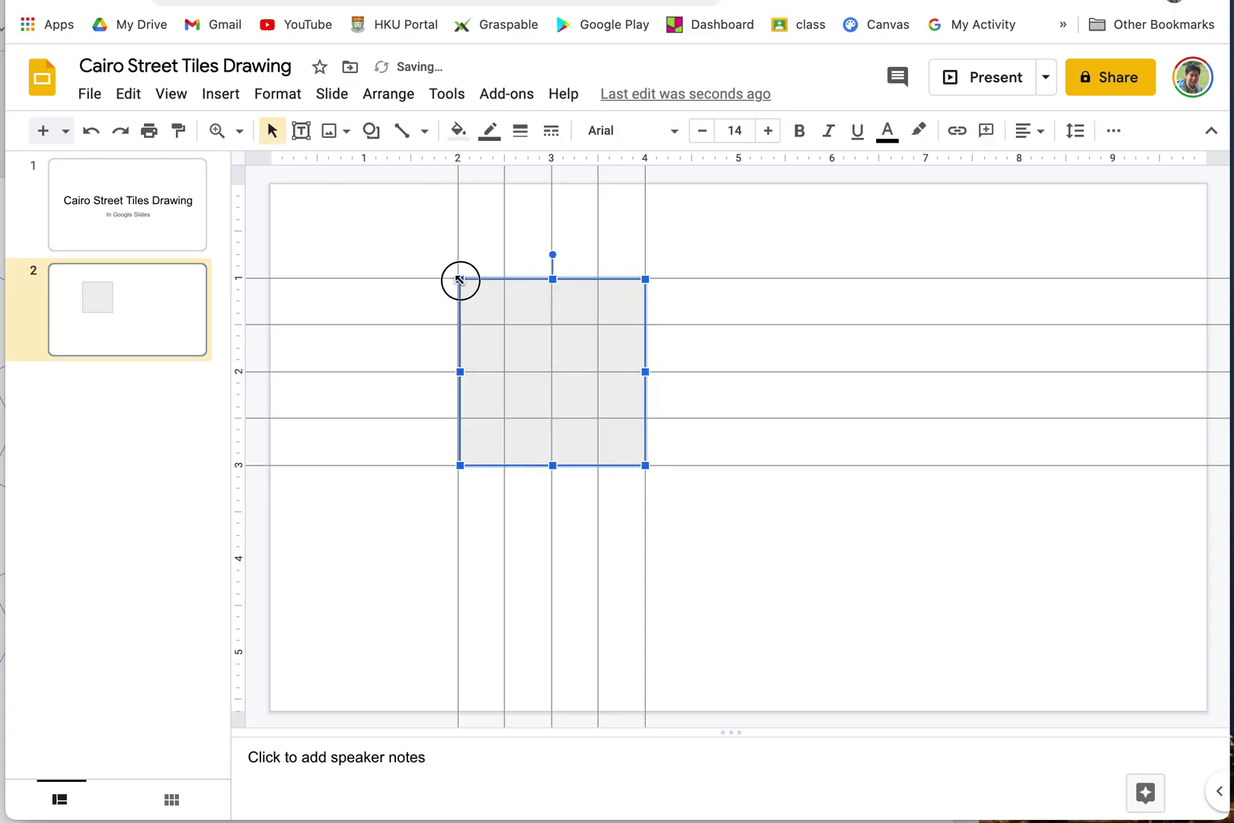
pyautogui.click(694, 309)
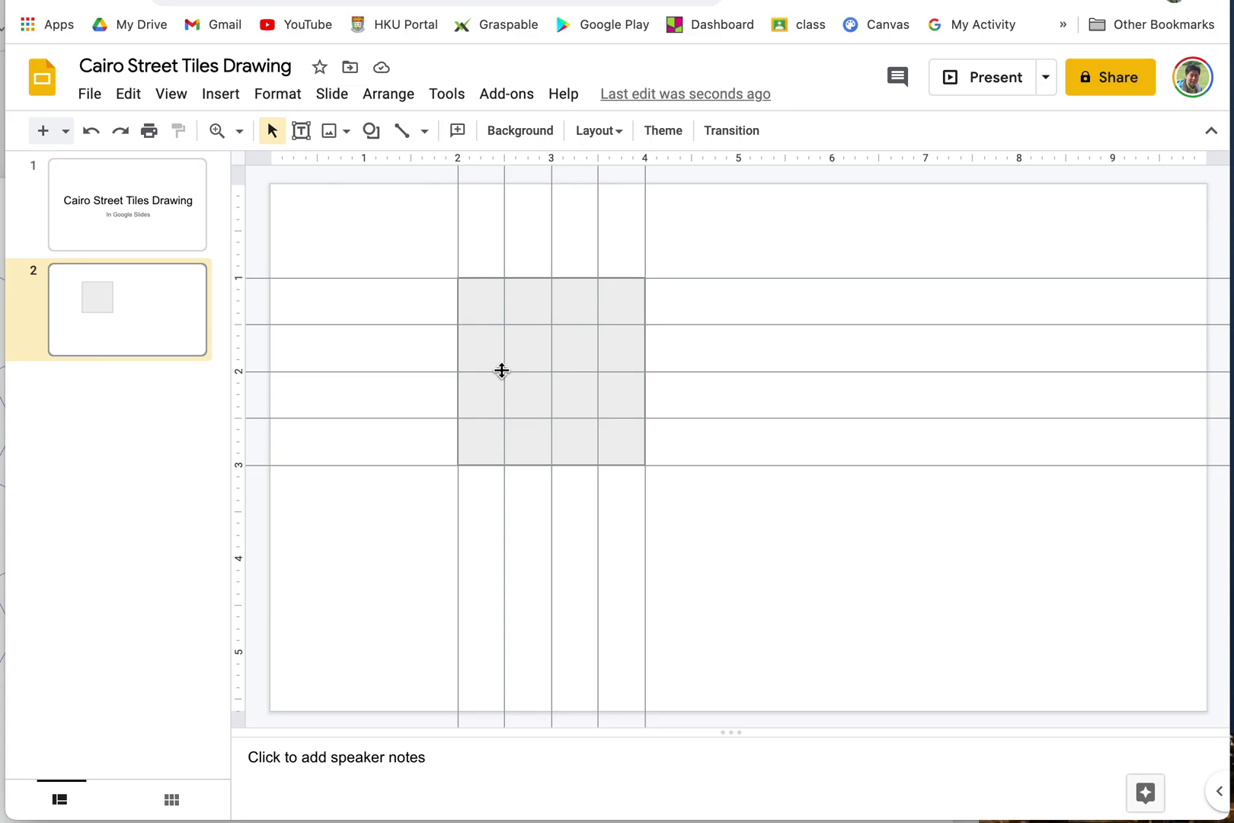
# - Draw a horizontal line inside the square along the 2 in horizontal guide, from the 2.5 in to the 3.5 in vertical guide
pyautogui.click(424, 131)
pyautogui.click(455, 174)
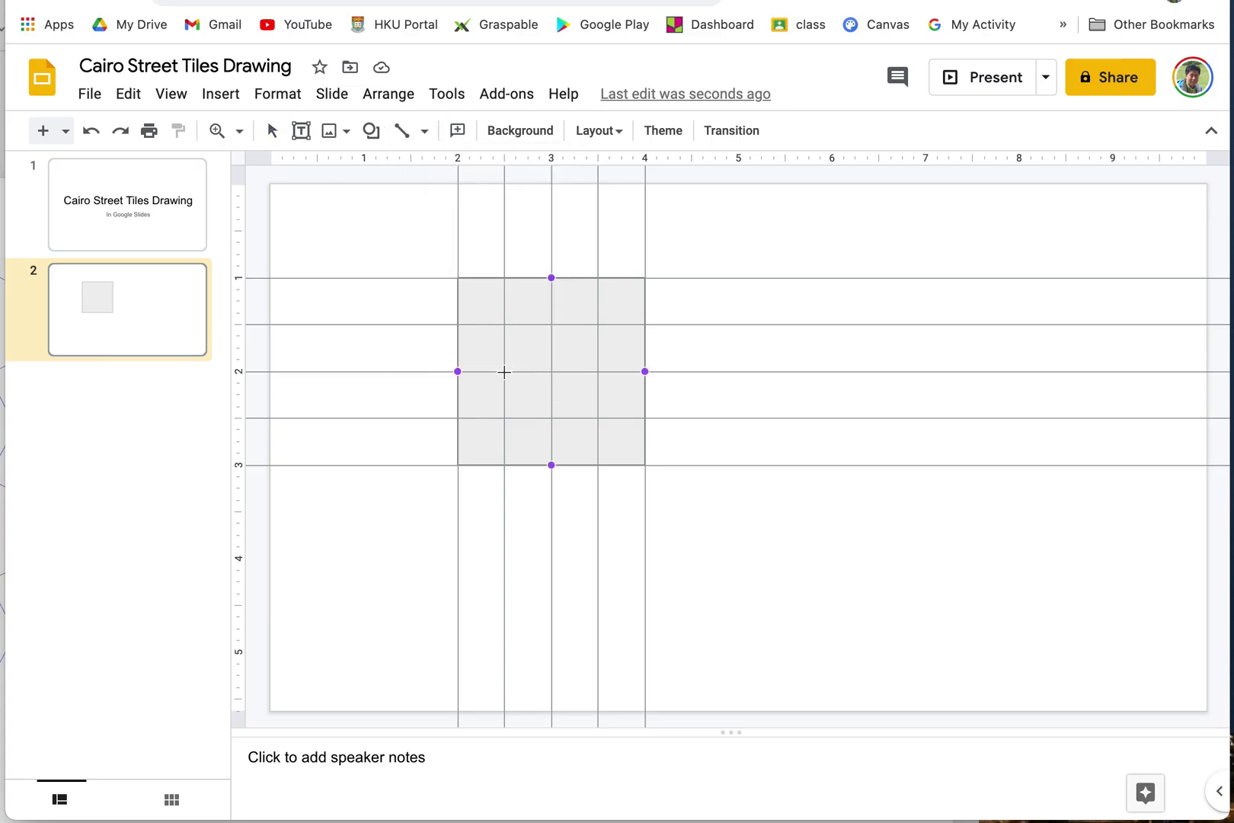
pyautogui.moveTo(504, 372); pyautogui.dragTo(597, 371)
pyautogui.click(716, 542)
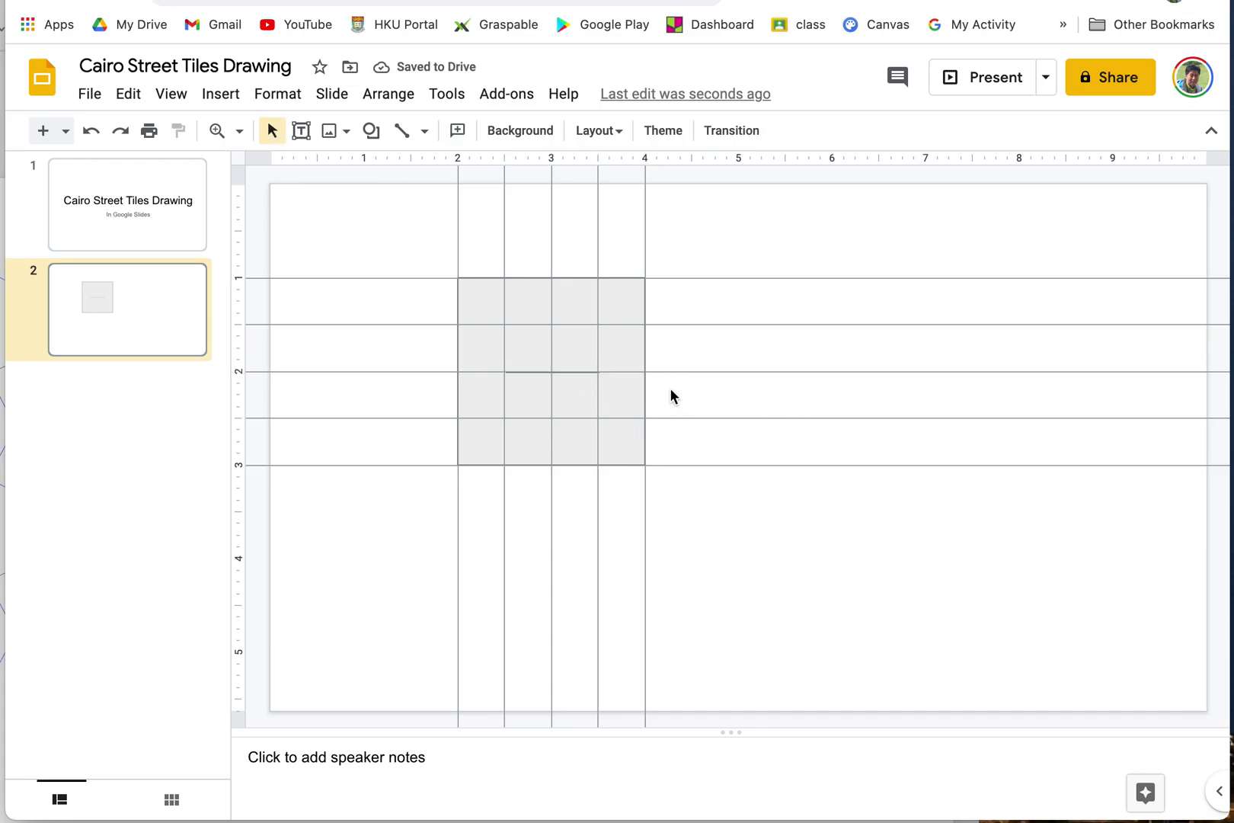
pyautogui.click(563, 372)
pyautogui.click(539, 373)
# - Draw a line from the square's top-left corner to the left end of the horizontal line, aligning its start exactly with the corner
pyautogui.click(401, 131)
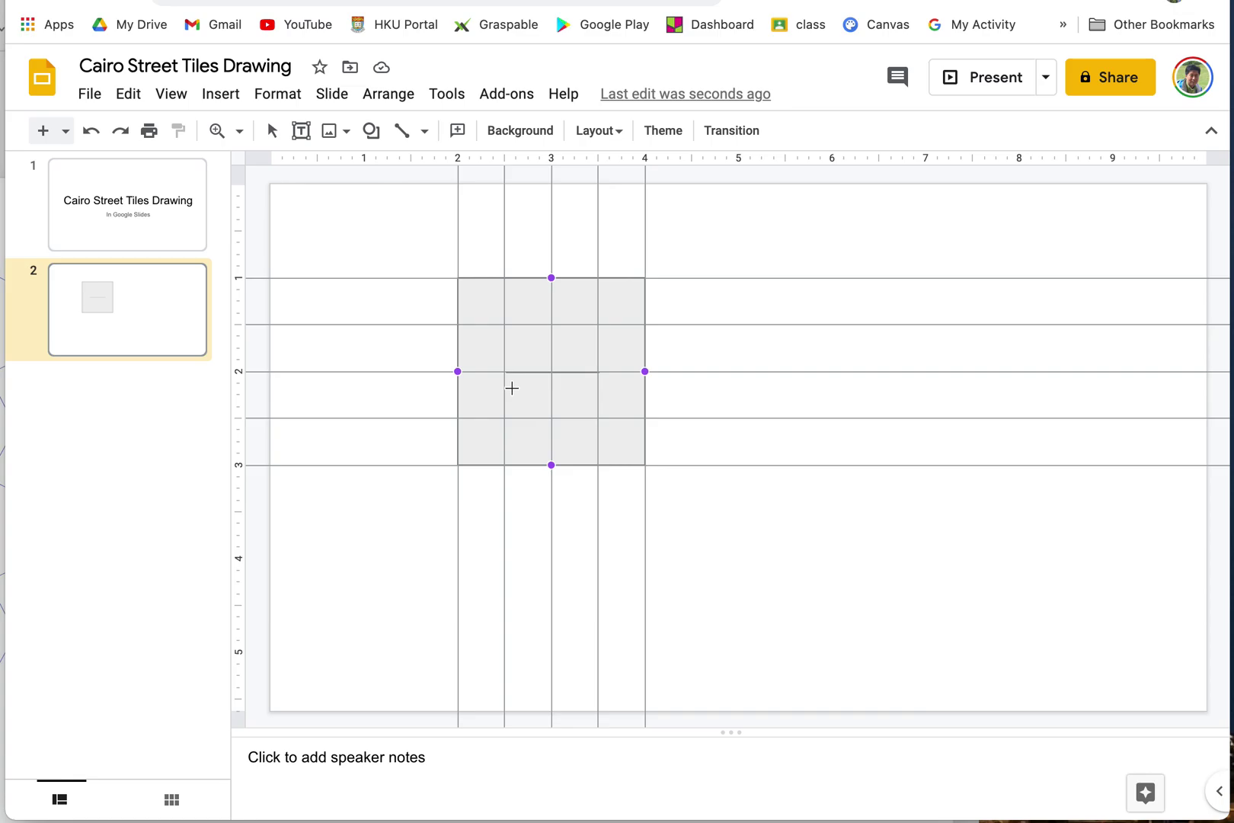
pyautogui.click(412, 139)
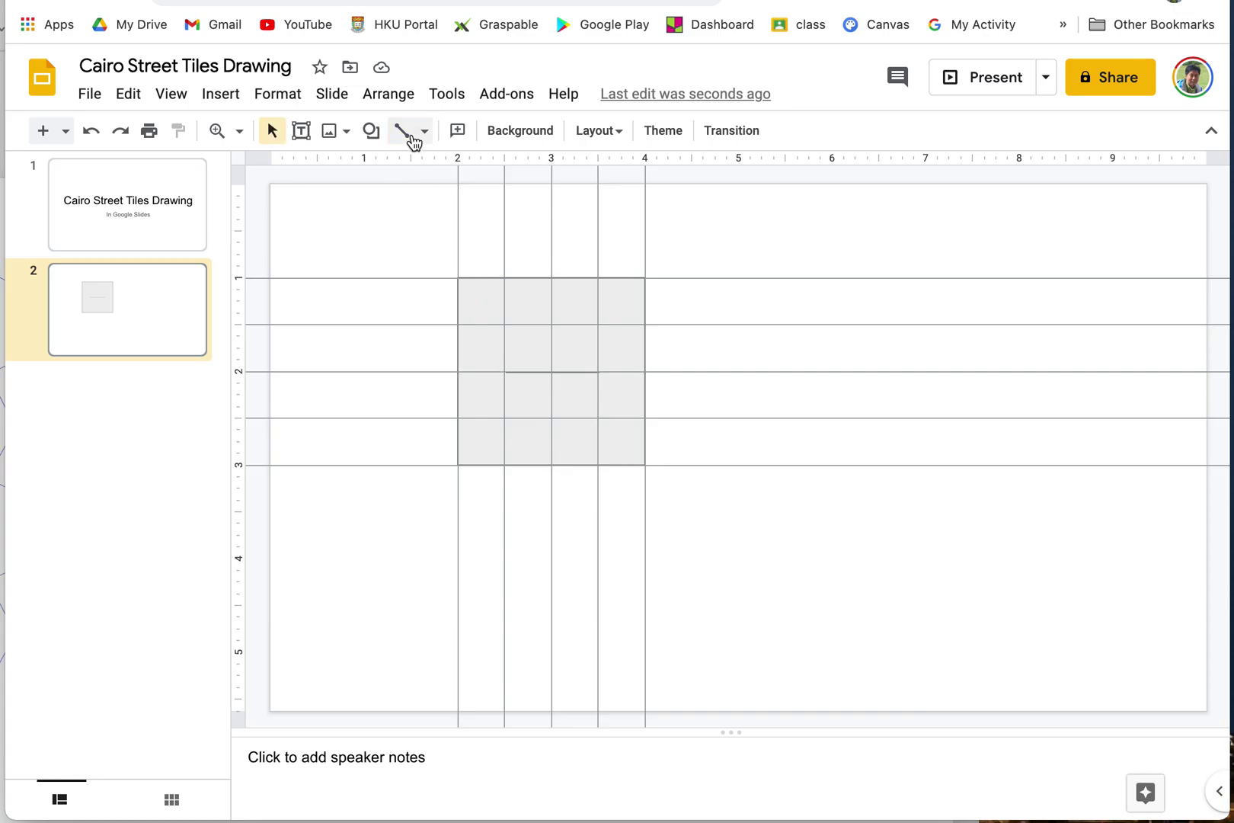
pyautogui.click(422, 140)
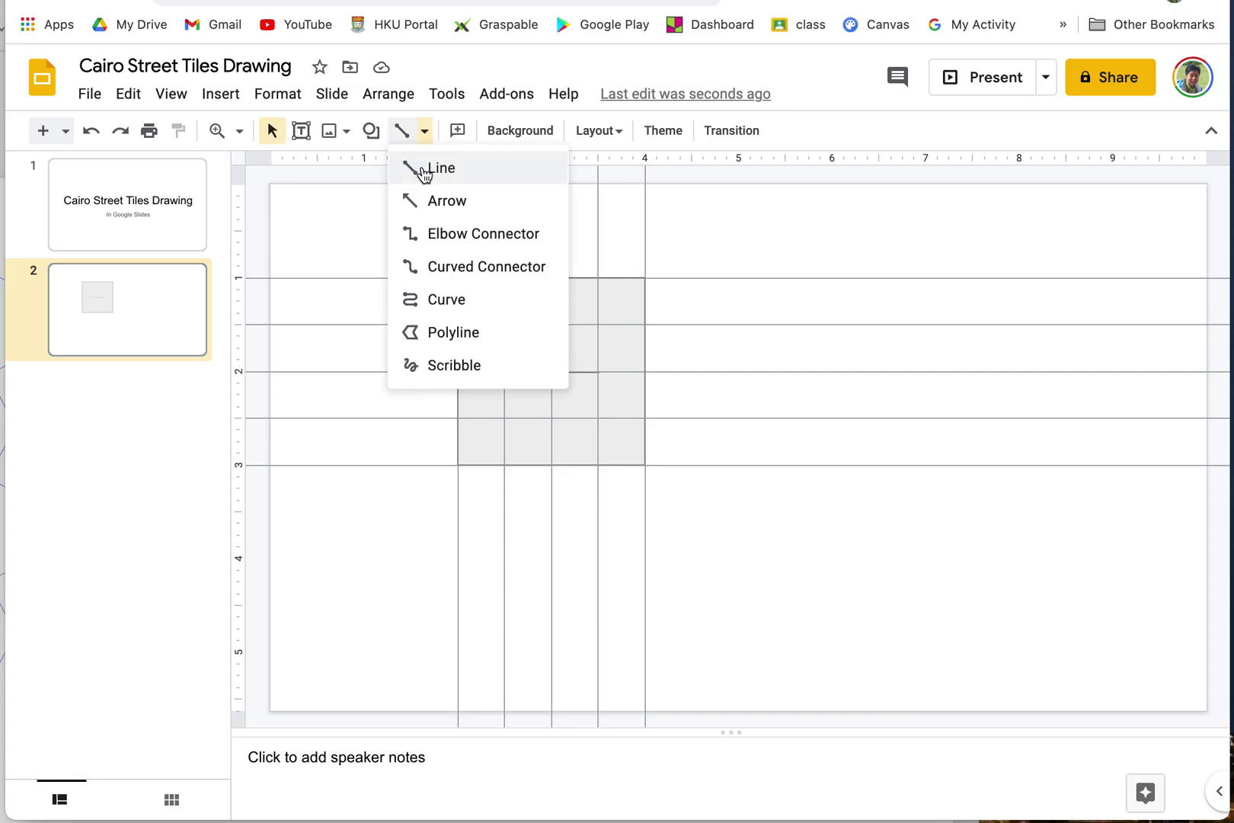
pyautogui.click(428, 168)
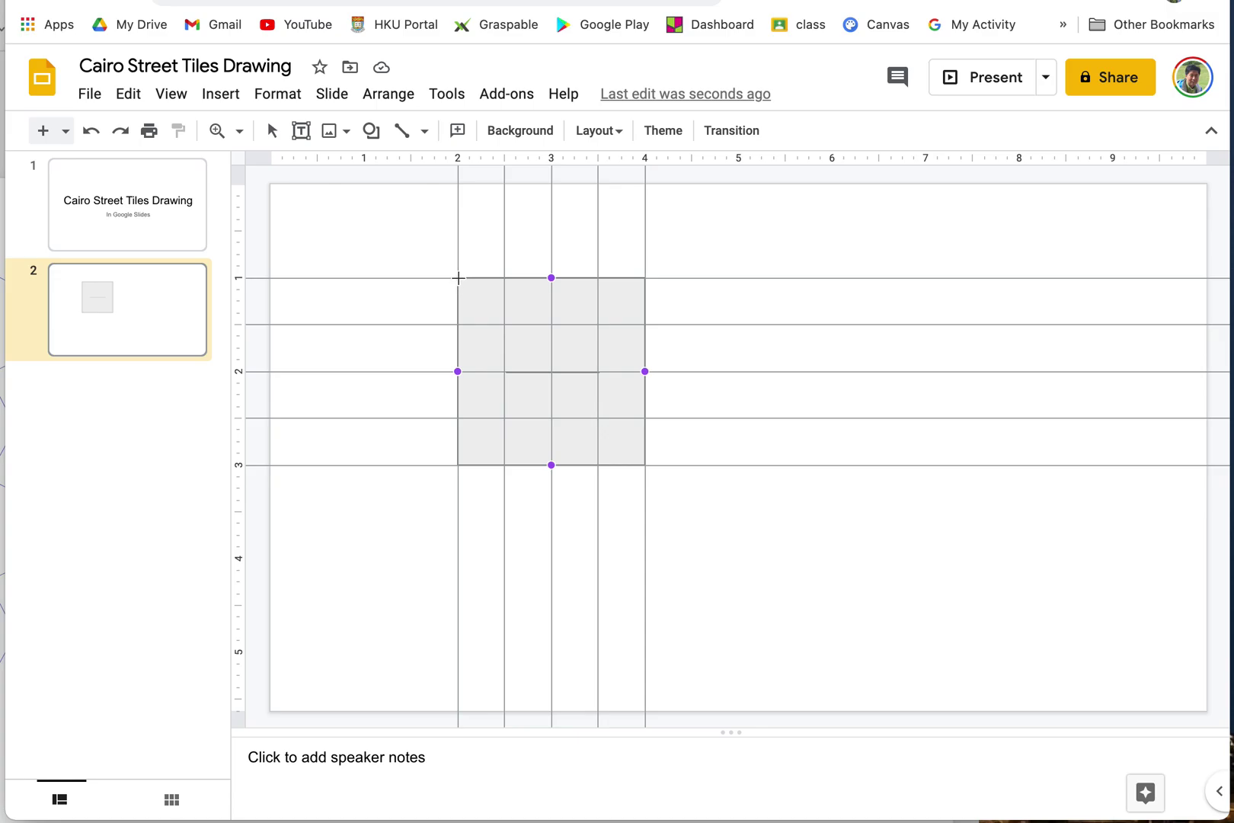
pyautogui.moveTo(457, 278); pyautogui.dragTo(505, 372)
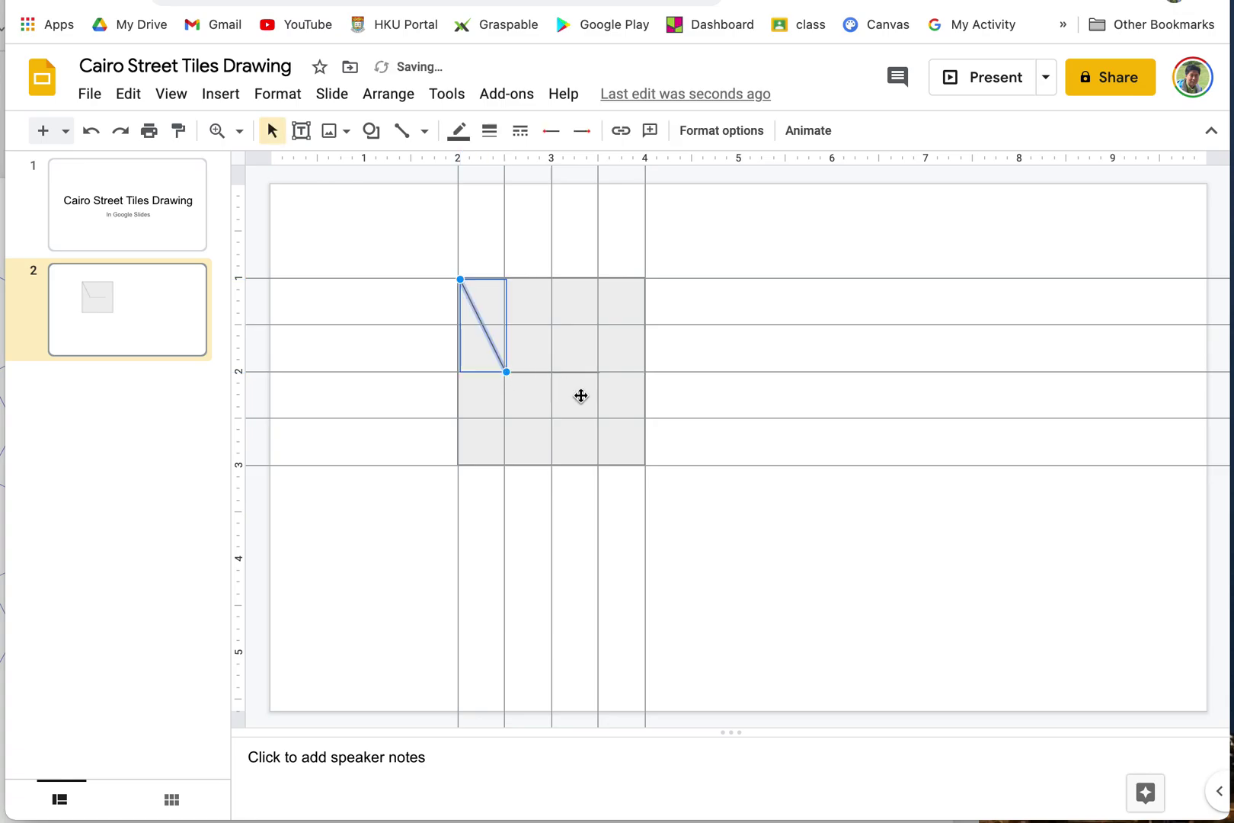
pyautogui.moveTo(460, 279); pyautogui.dragTo(458, 278)
pyautogui.press('Escape')
pyautogui.click(474, 309)
pyautogui.click(747, 440)
# - Draw a line from the square's bottom-left corner to the left end of the horizontal line
pyautogui.click(425, 130)
pyautogui.click(428, 170)
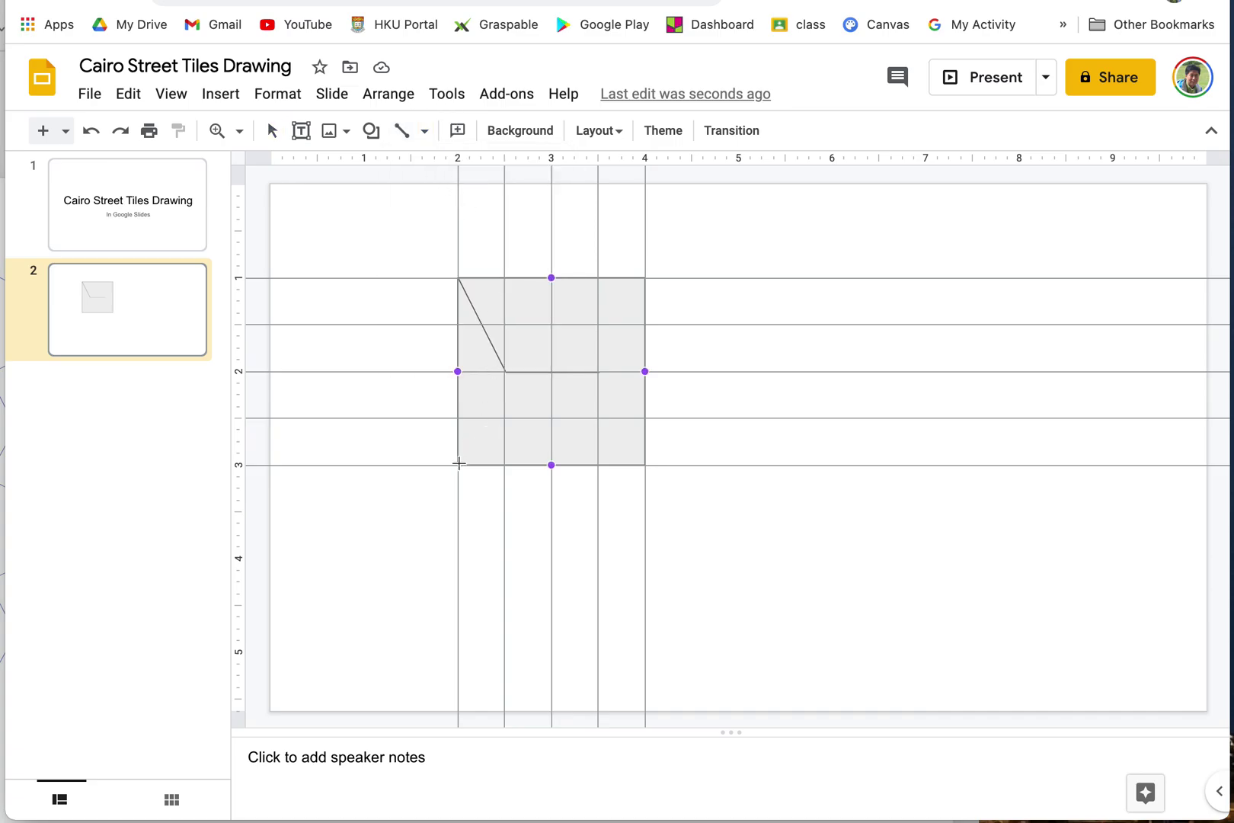
pyautogui.moveTo(458, 465); pyautogui.dragTo(504, 371)
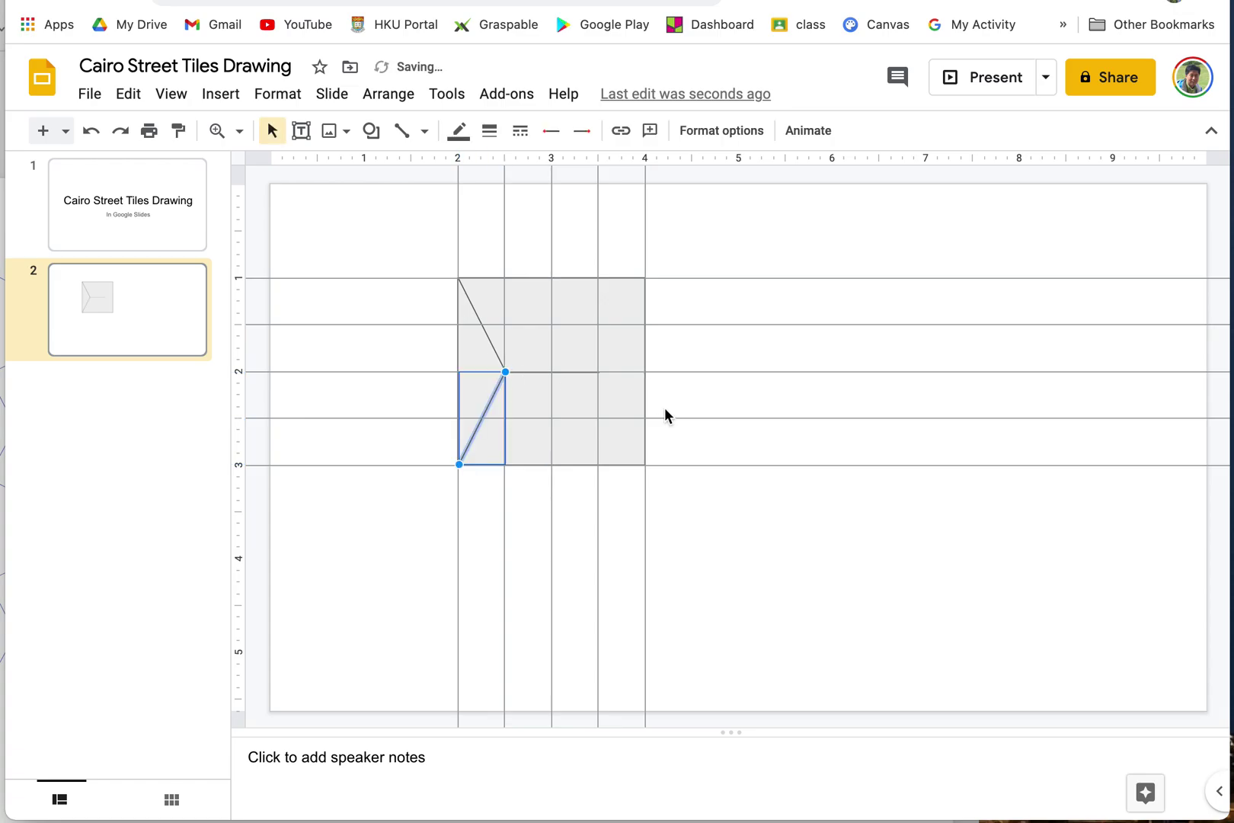
pyautogui.press('Escape')
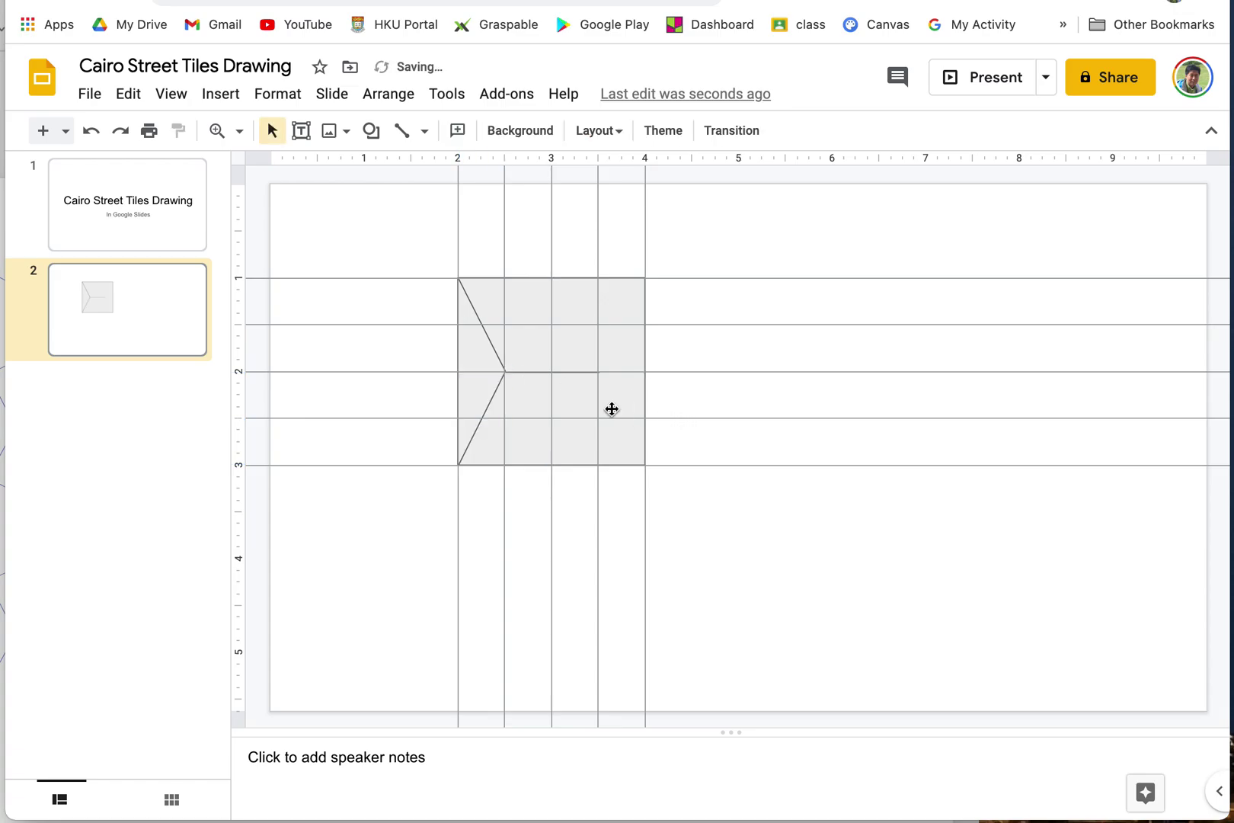
# - Draw a line from the square's top-right corner to the right end of the horizontal line
pyautogui.click(401, 135)
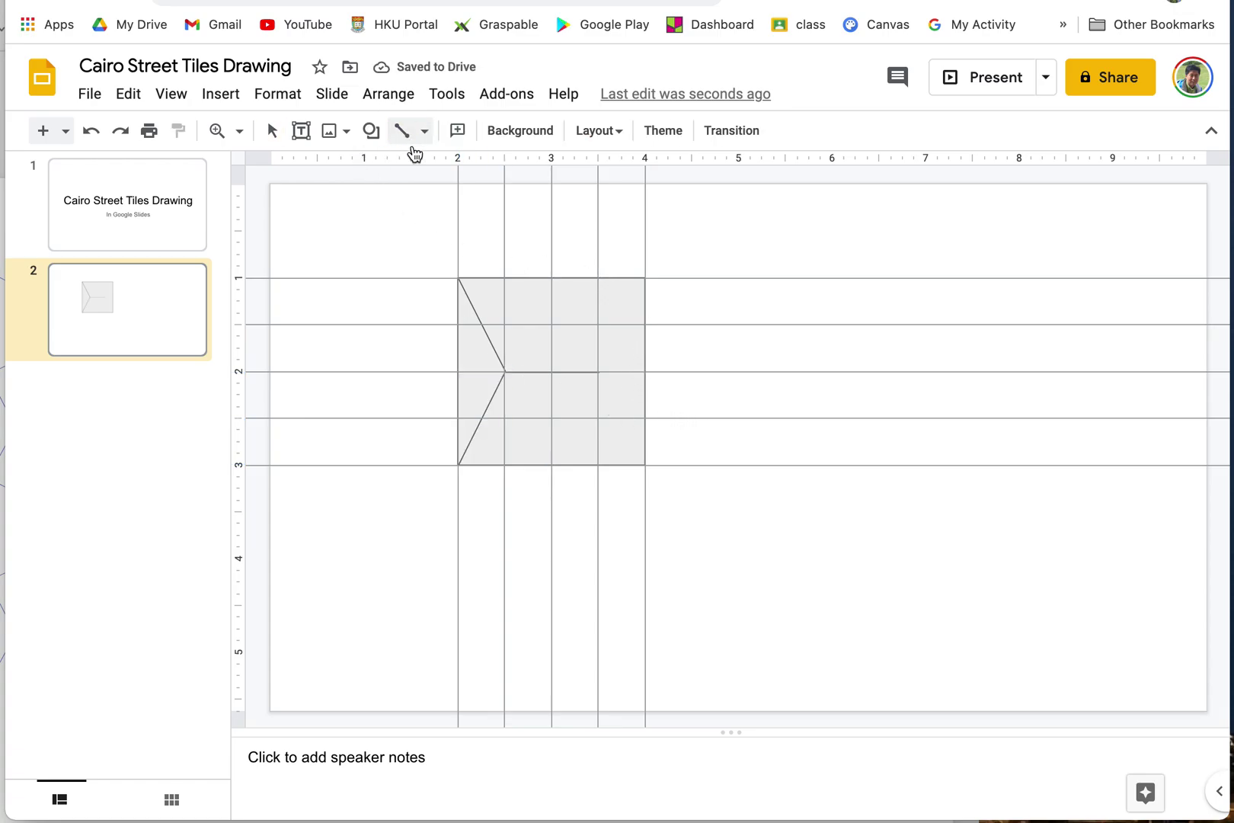
pyautogui.click(424, 133)
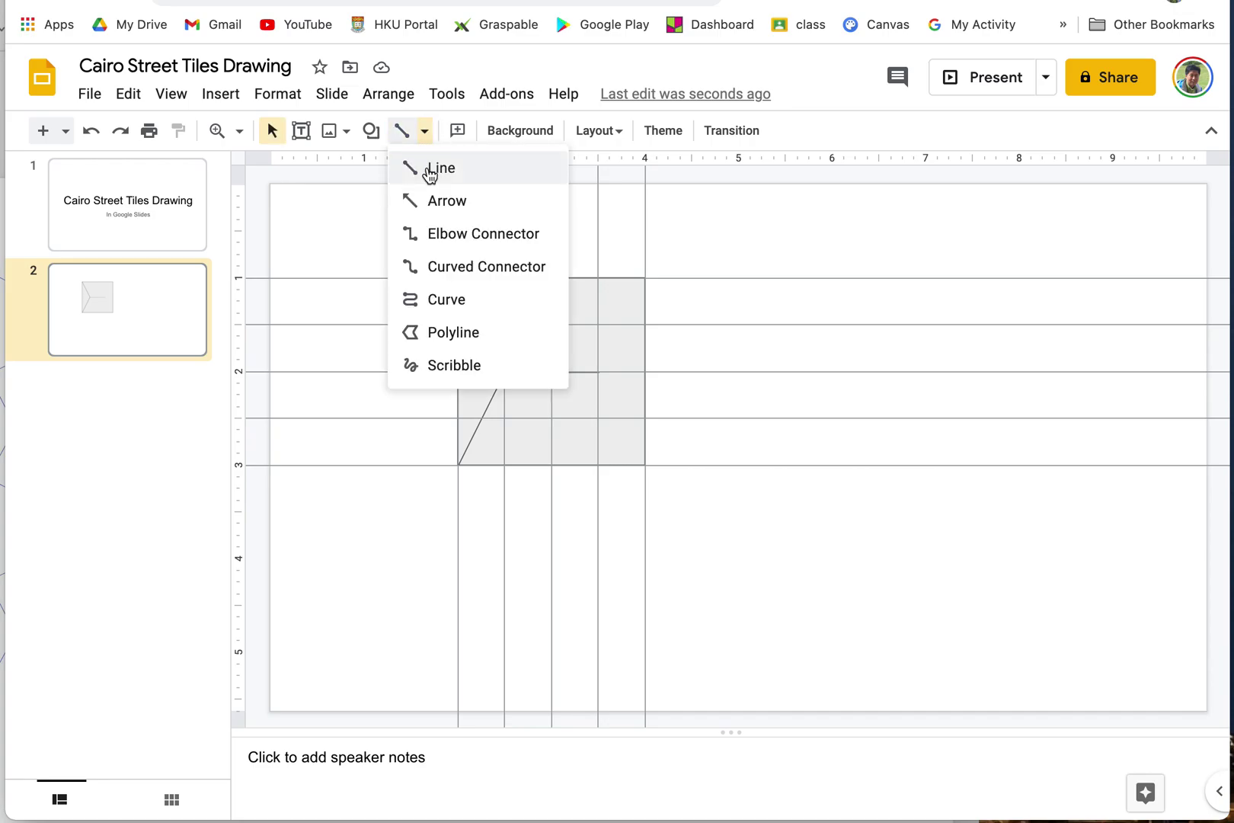
pyautogui.click(430, 176)
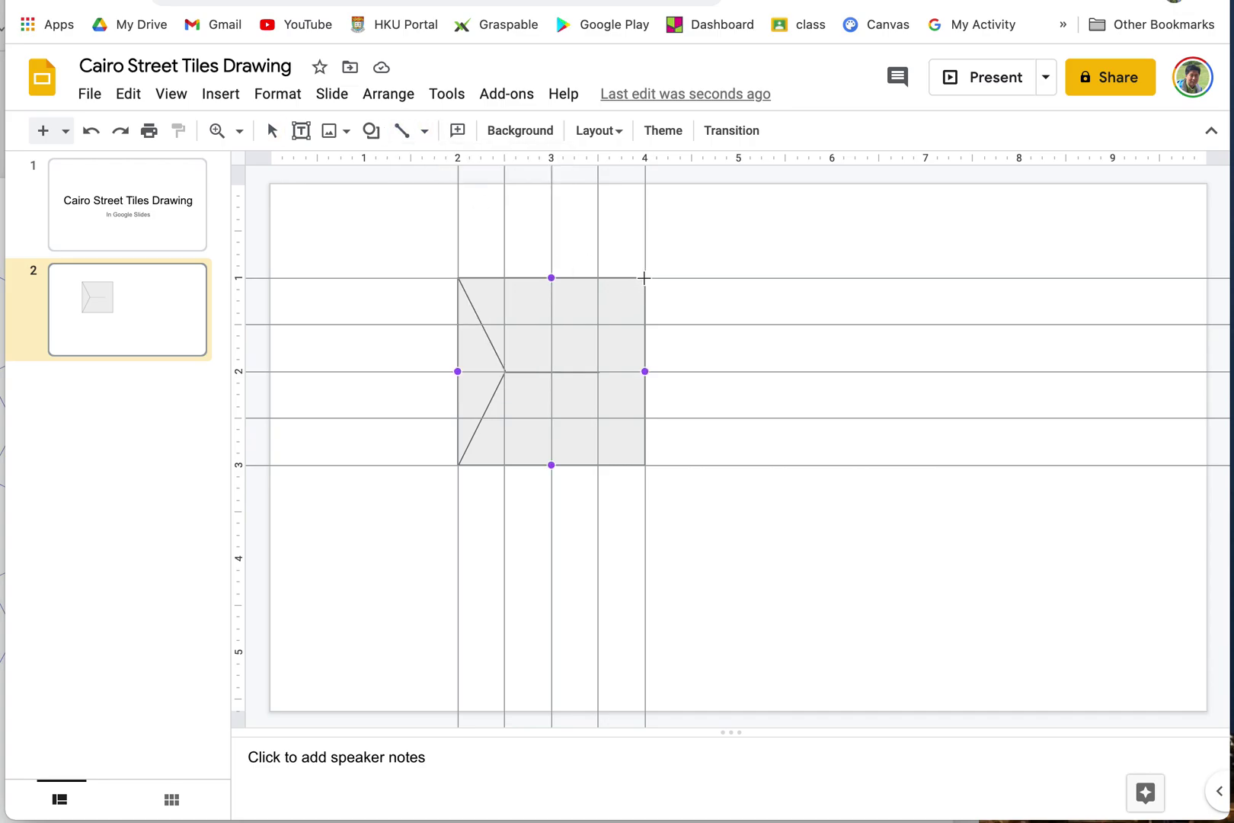
pyautogui.moveTo(644, 278); pyautogui.dragTo(597, 372)
pyautogui.click(685, 356)
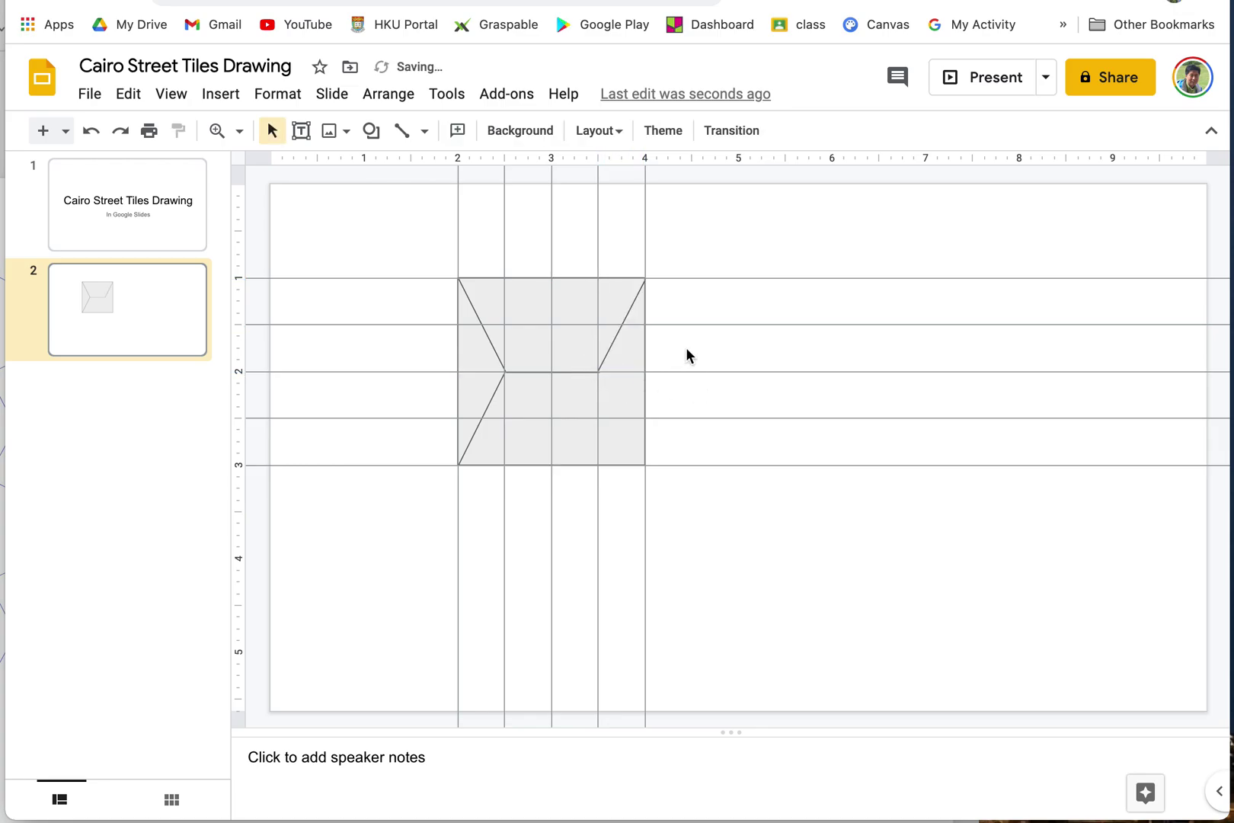
# - Draw a line from the square's bottom-right corner to the right end of the horizontal line
pyautogui.click(423, 131)
pyautogui.click(421, 167)
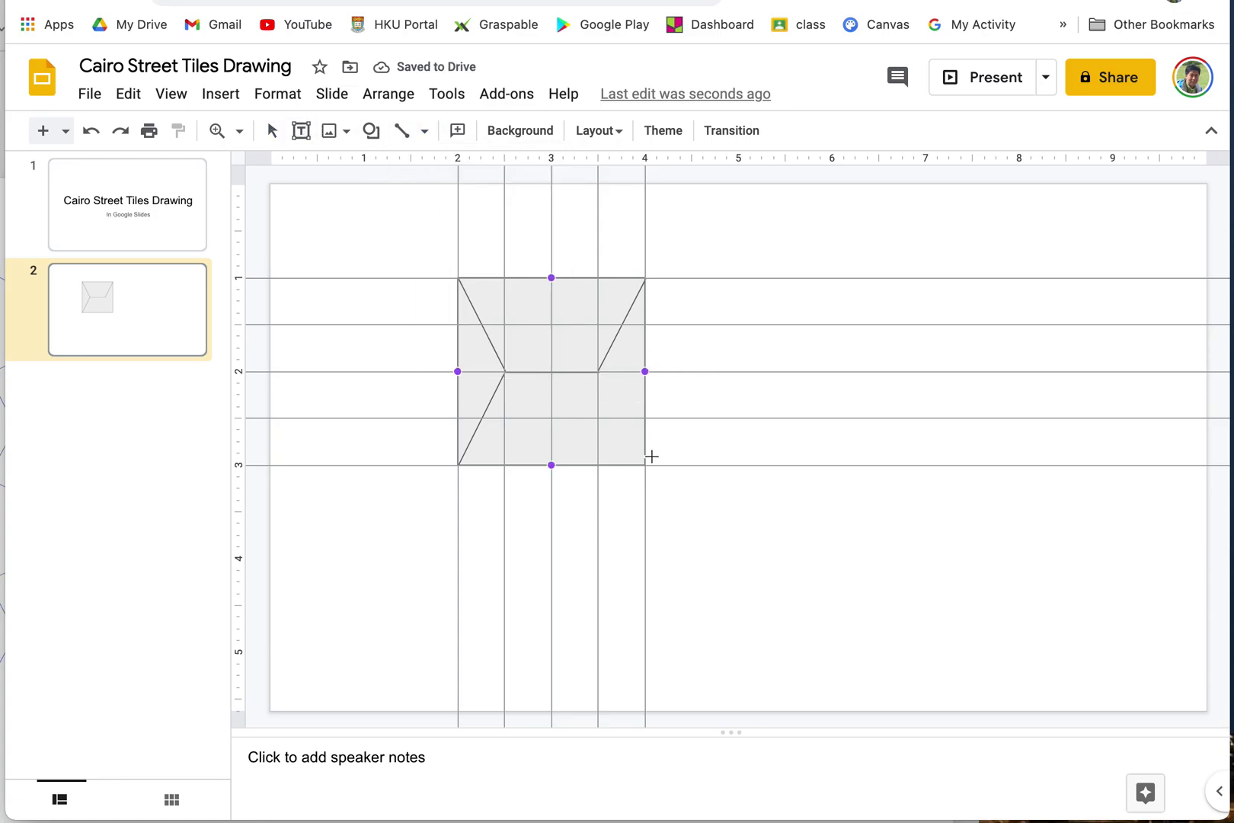
pyautogui.moveTo(645, 466); pyautogui.dragTo(598, 372)
pyautogui.click(722, 400)
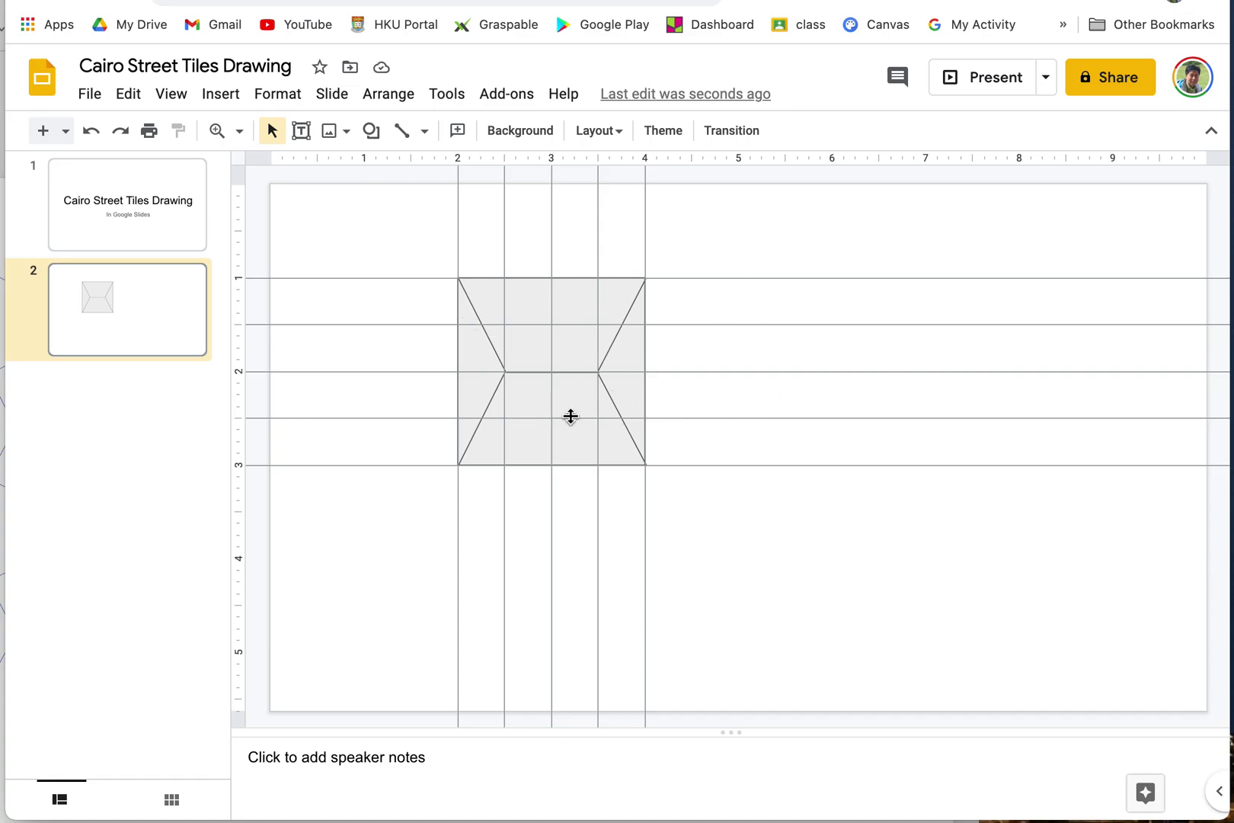
# - Hide the guides on the slide
pyautogui.rightClick(719, 235)
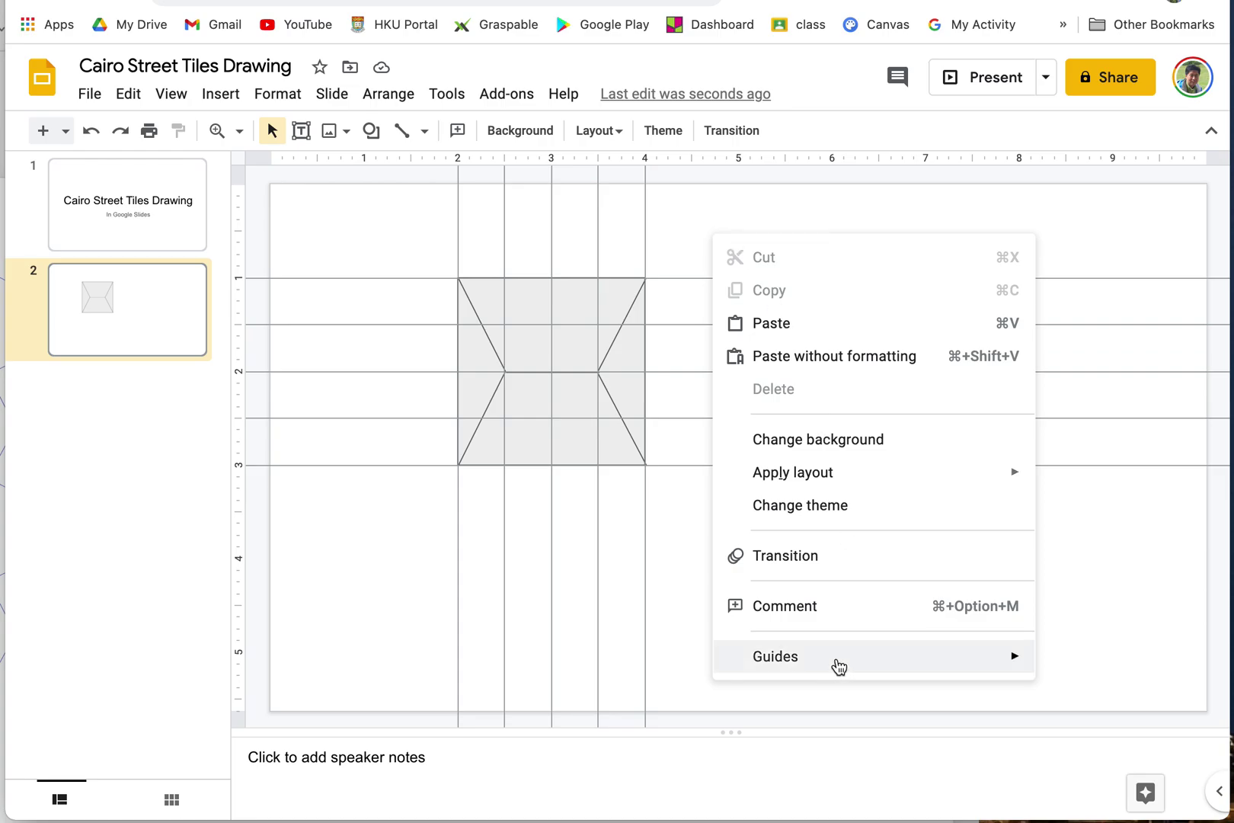
pyautogui.moveTo(835, 664)
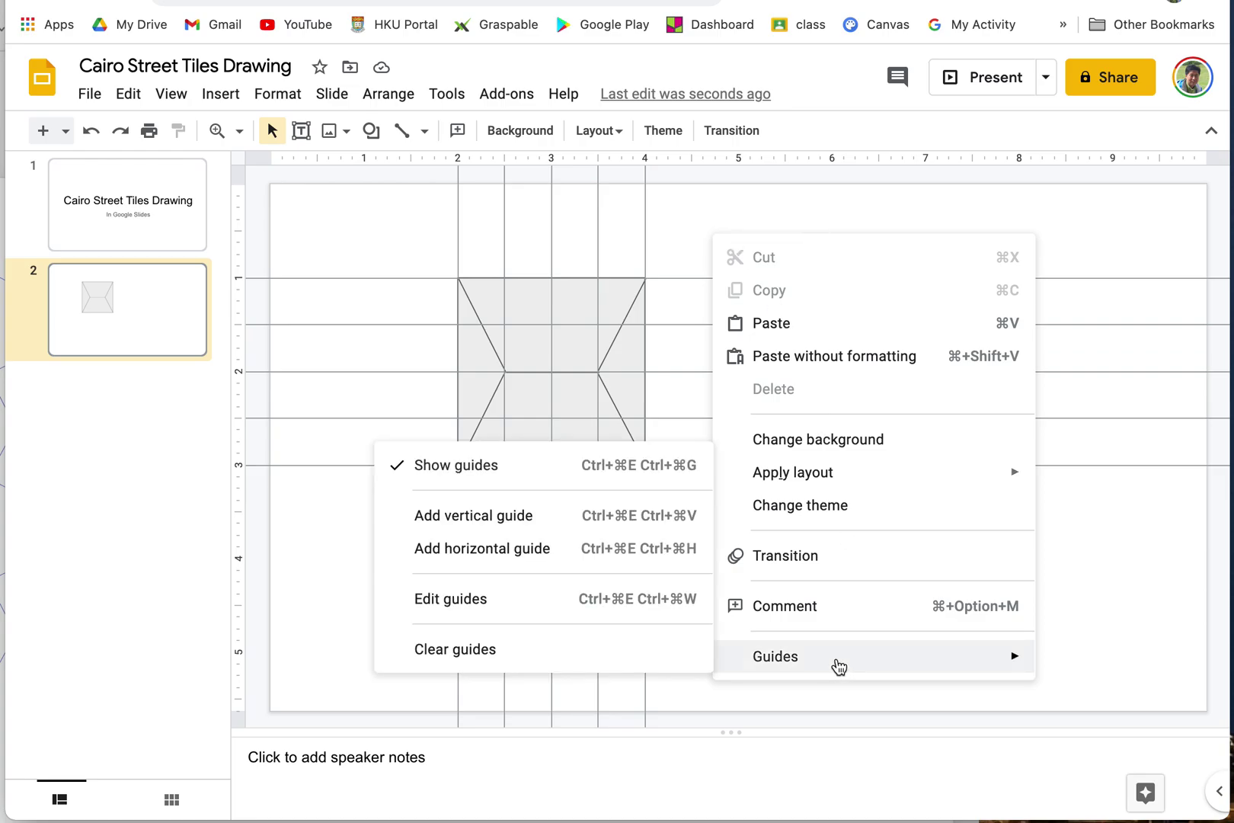
pyautogui.click(497, 475)
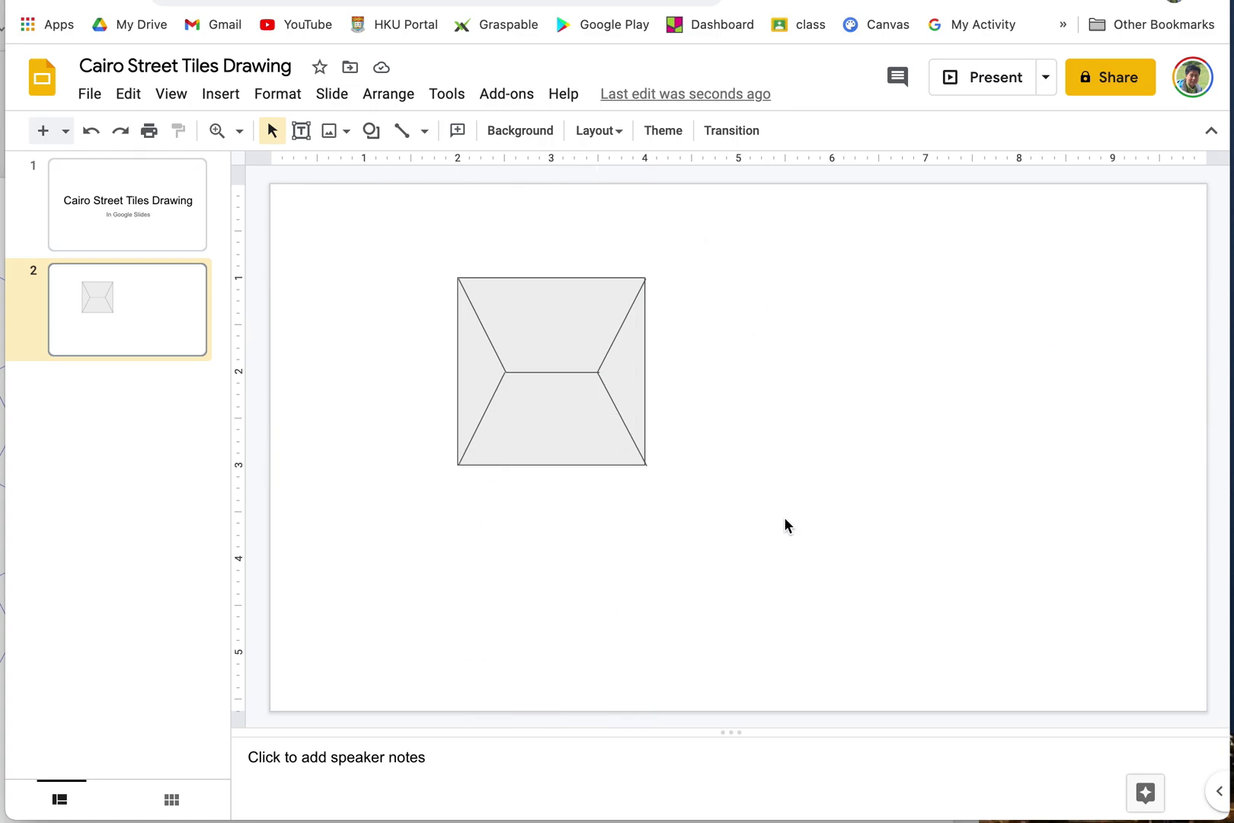
# - Move the grey square off the lines to the lower-right area of the slide
pyautogui.click(553, 456)
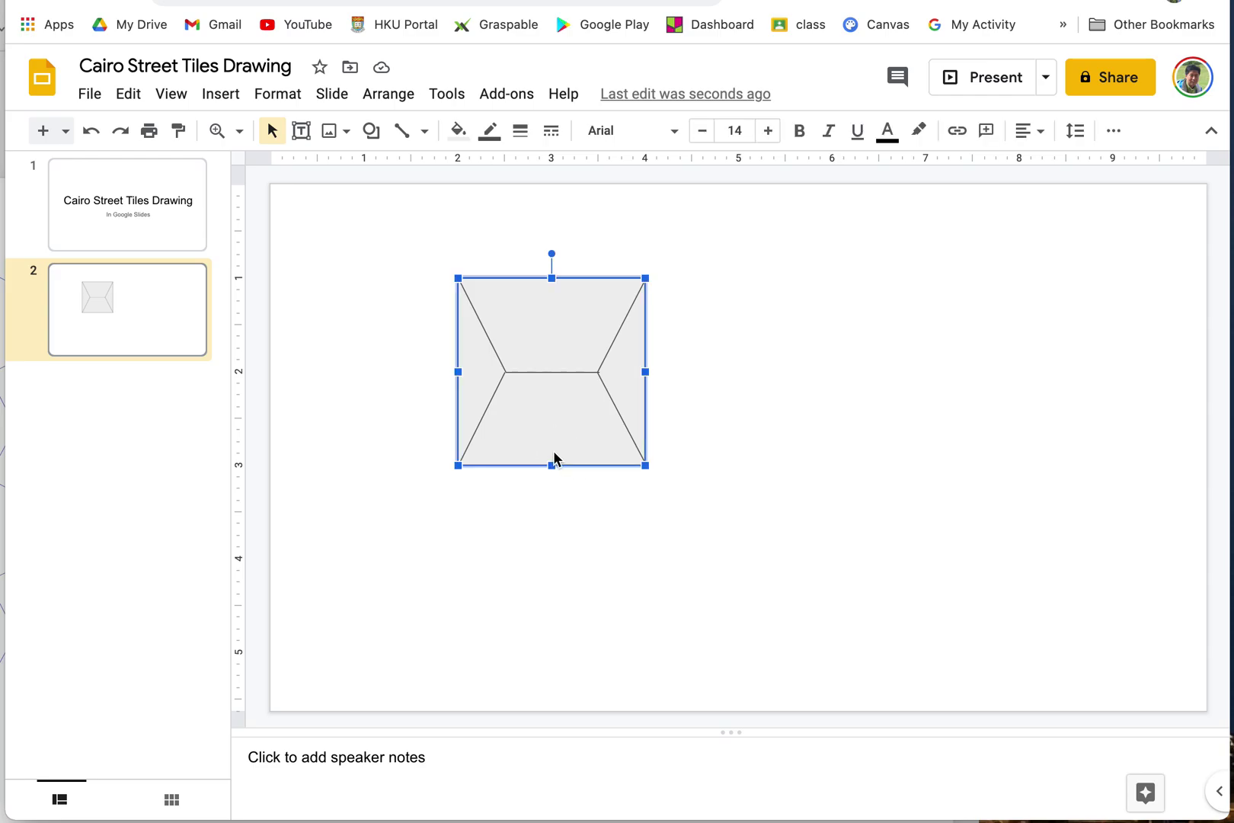
pyautogui.moveTo(550, 429); pyautogui.dragTo(1054, 609)
pyautogui.click(671, 359)
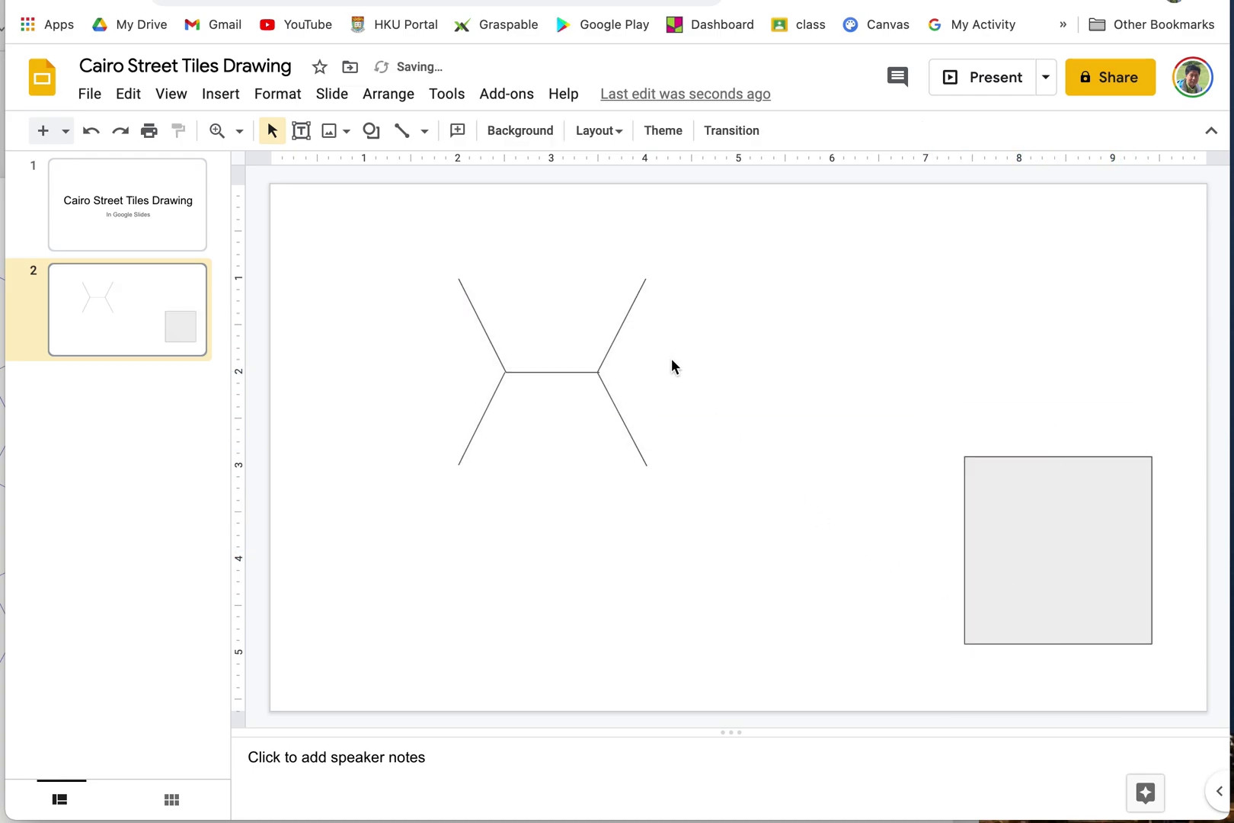
# - Adjust the right endpoint of the horizontal line so it meets the two diagonals on that side
pyautogui.click(546, 375)
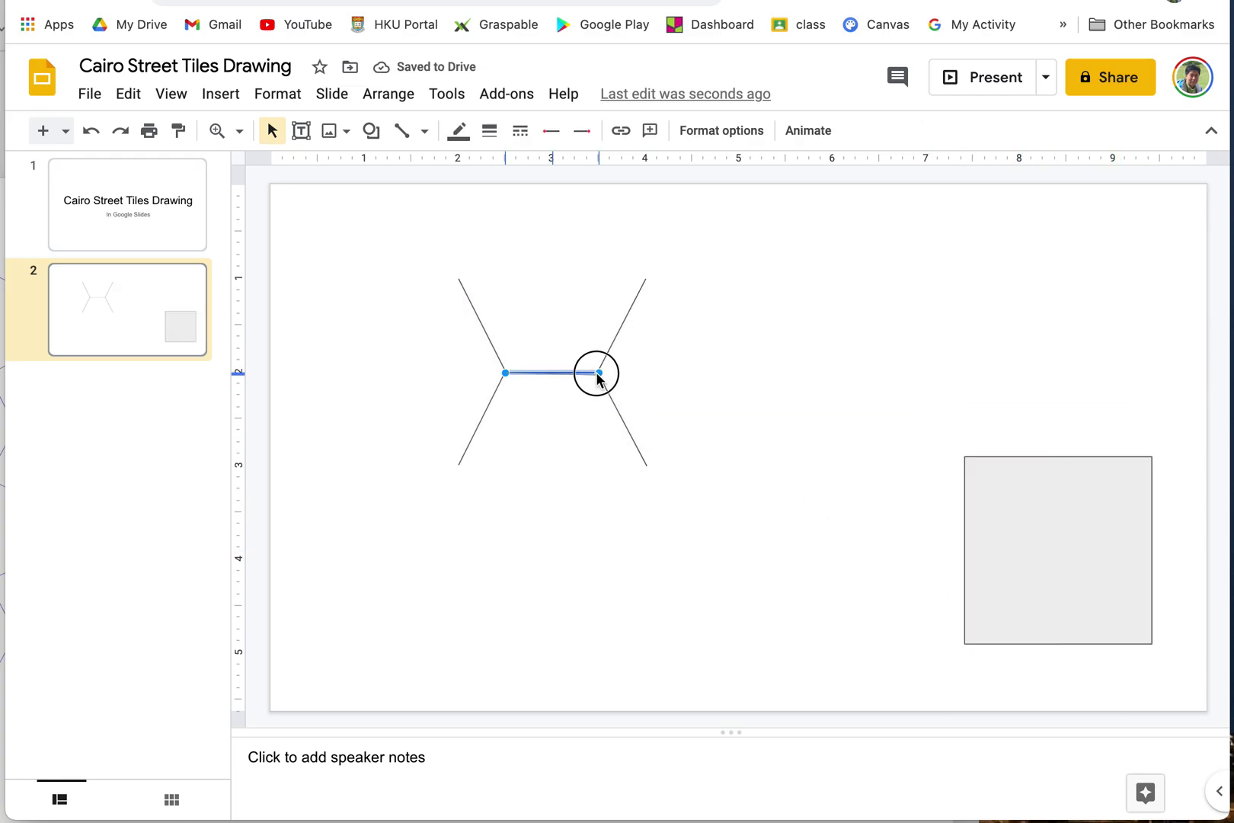
pyautogui.click(722, 381)
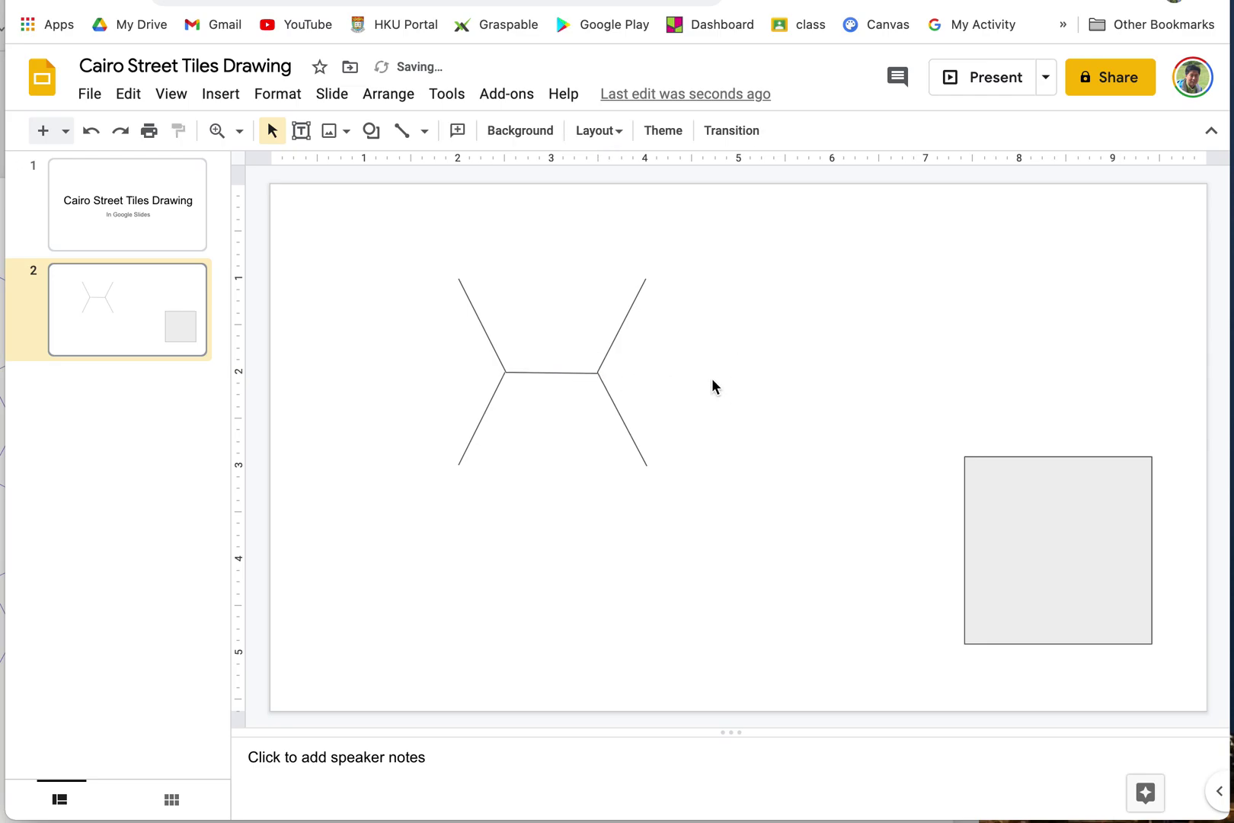
pyautogui.click(579, 375)
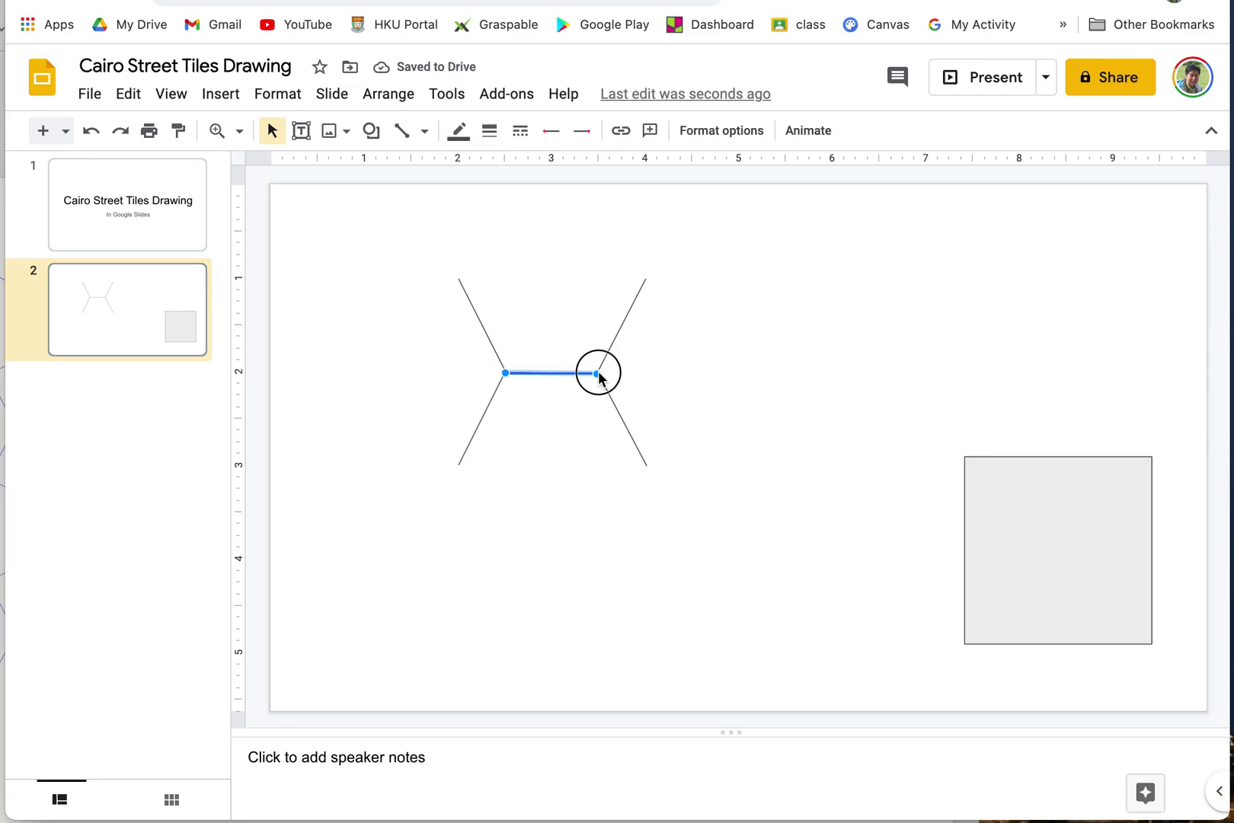
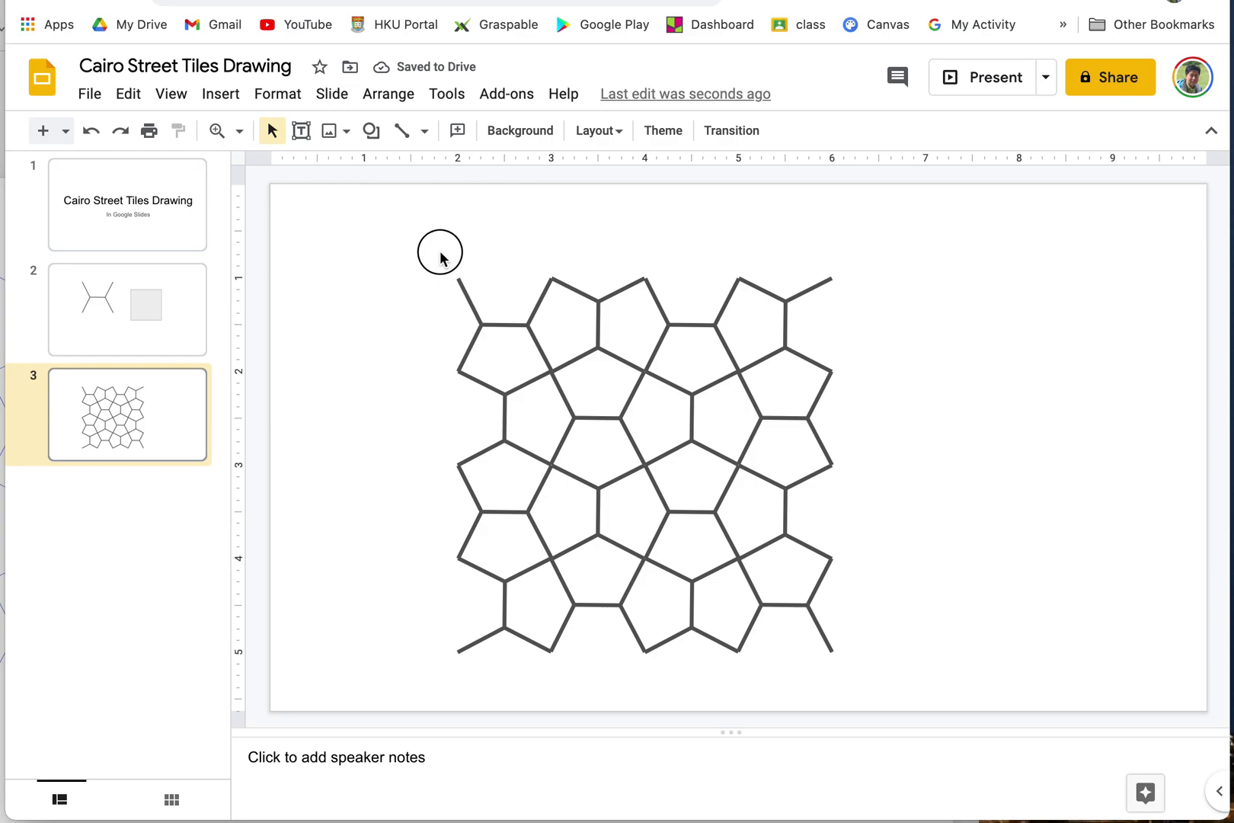
# - Group all the lines of the tile pattern on slide 3
pyautogui.moveTo(440, 252); pyautogui.dragTo(857, 670)
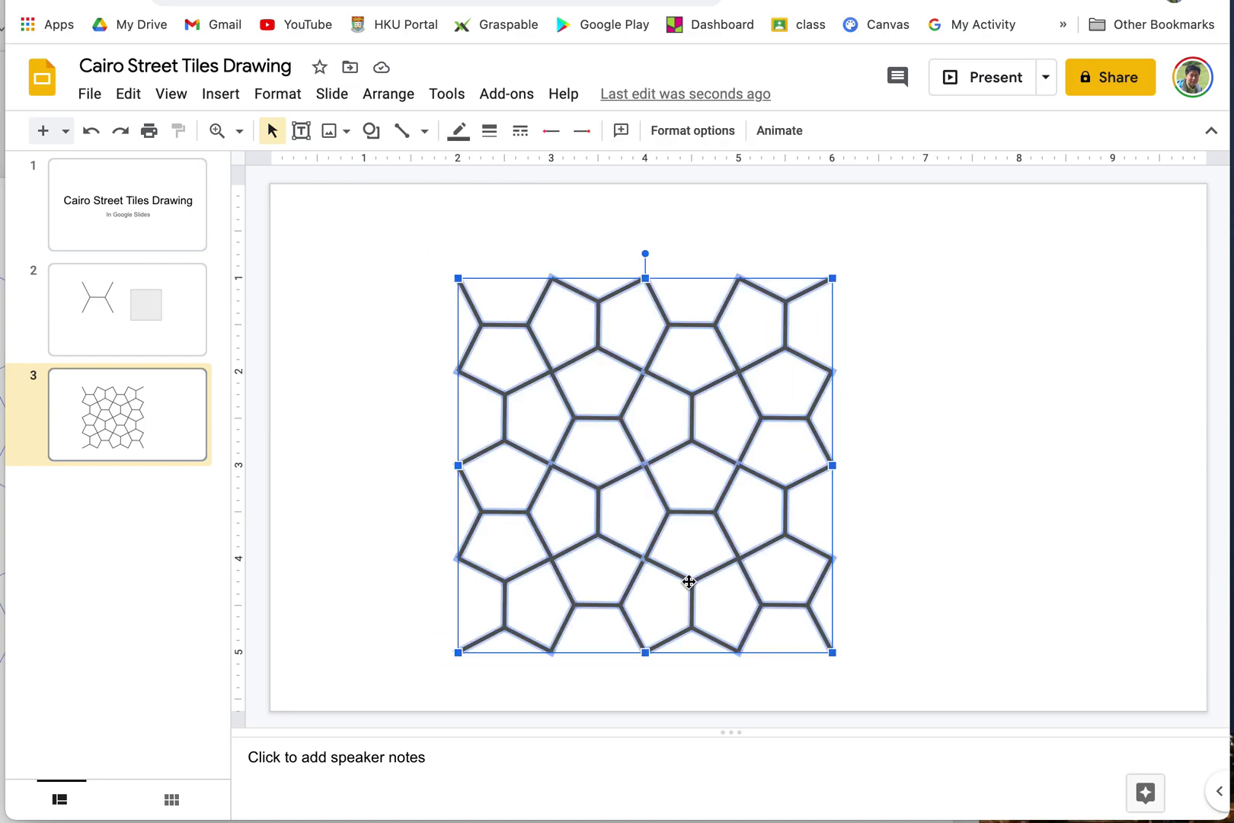
pyautogui.rightClick(688, 581)
pyautogui.click(757, 549)
# - Shrink the grouped pattern to about 2 inches square and move it near the slide's top-left corner
pyautogui.moveTo(833, 653); pyautogui.dragTo(645, 464)
pyautogui.click(951, 523)
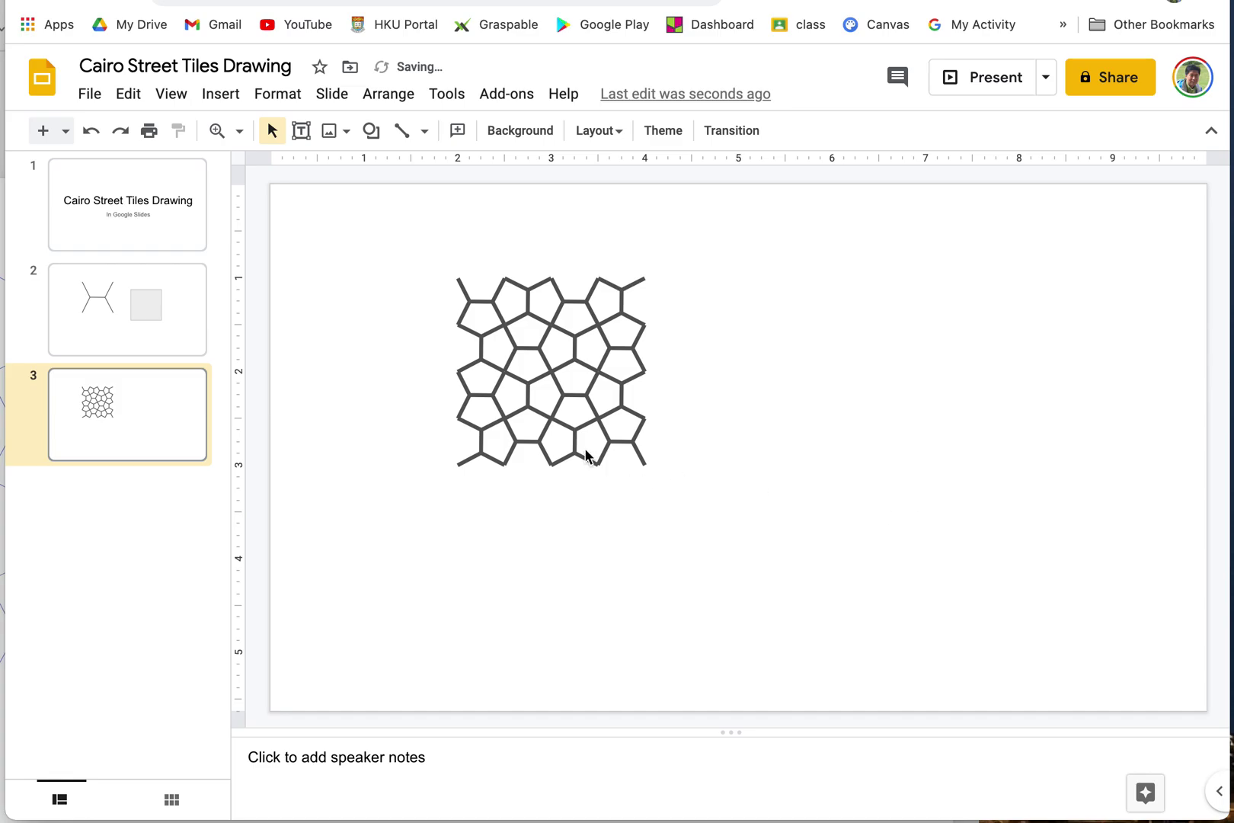
pyautogui.click(549, 415)
pyautogui.moveTo(601, 415); pyautogui.dragTo(436, 349)
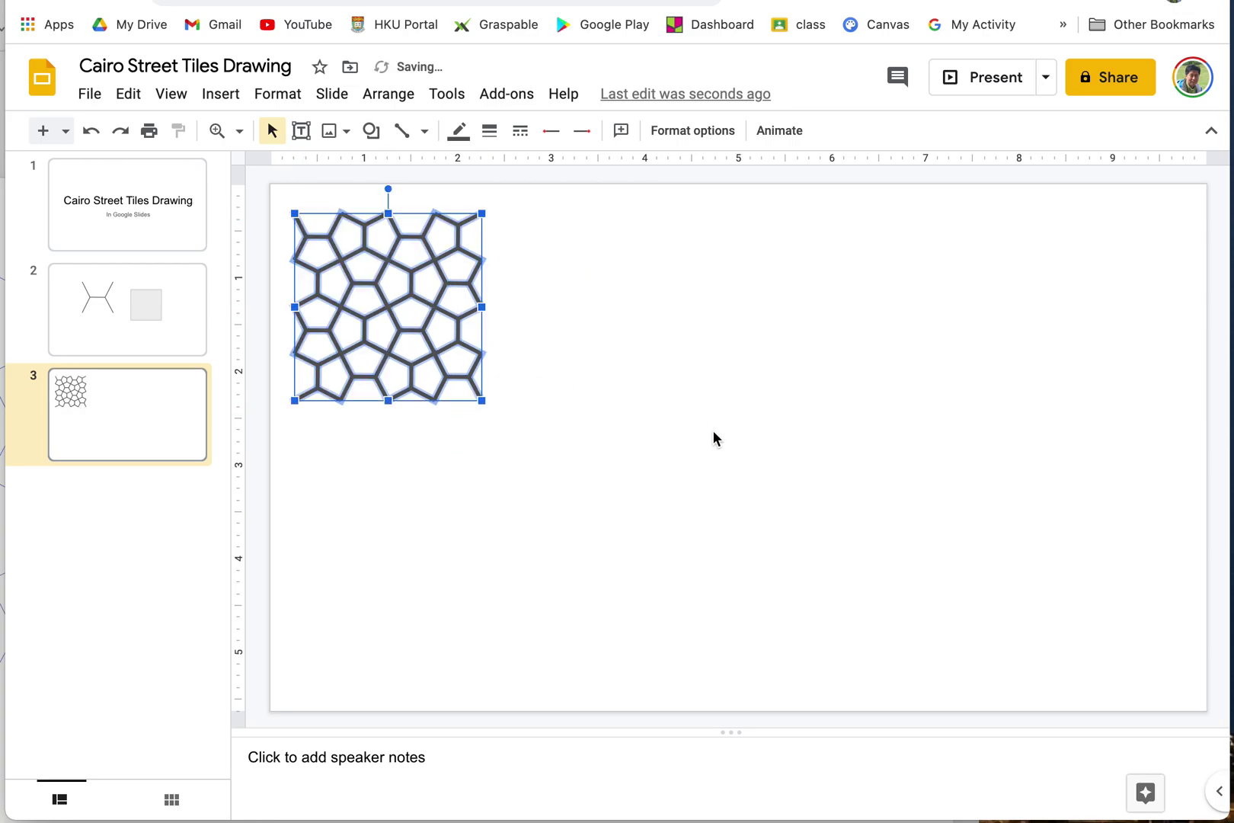
pyautogui.rightClick(412, 370)
pyautogui.moveTo(421, 596)
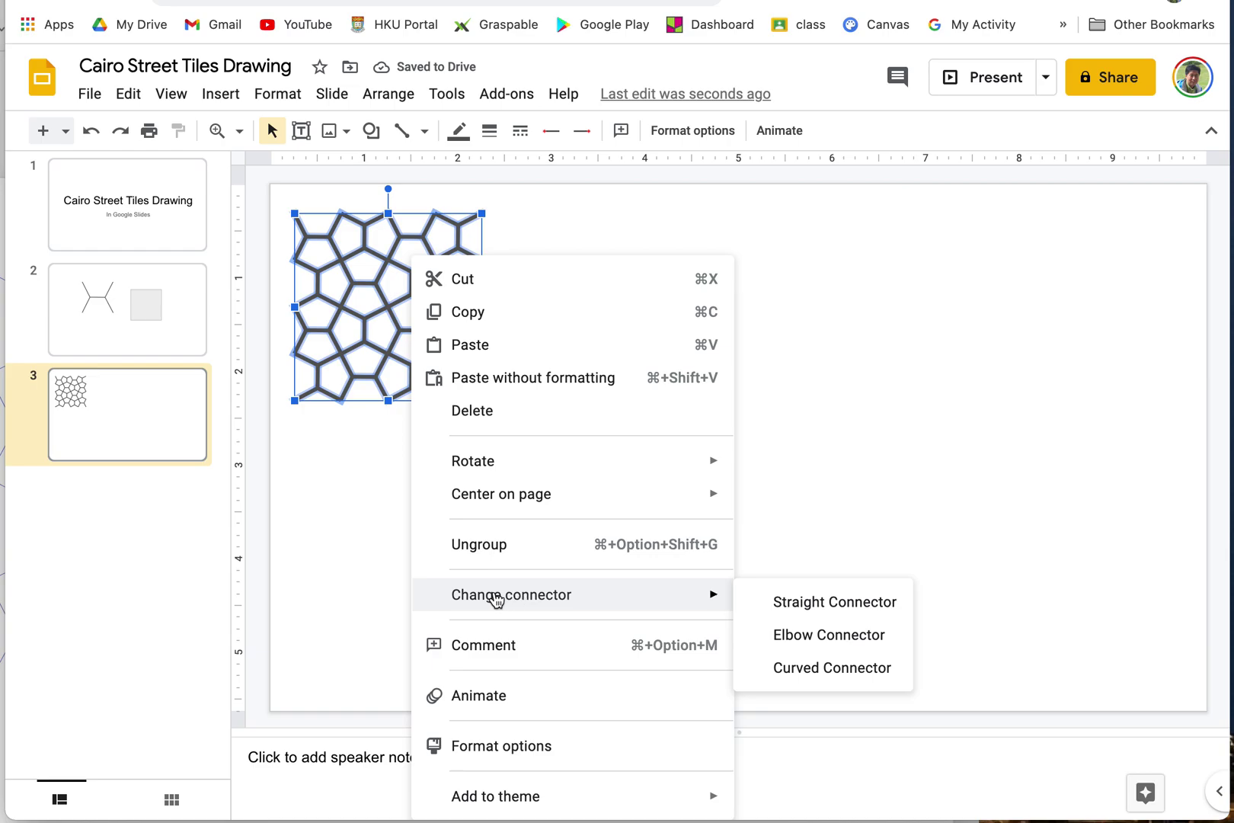
pyautogui.click(400, 578)
# - Duplicate the pattern block and place the copy flush against its right edge, continuing the tiling
pyautogui.click(438, 366)
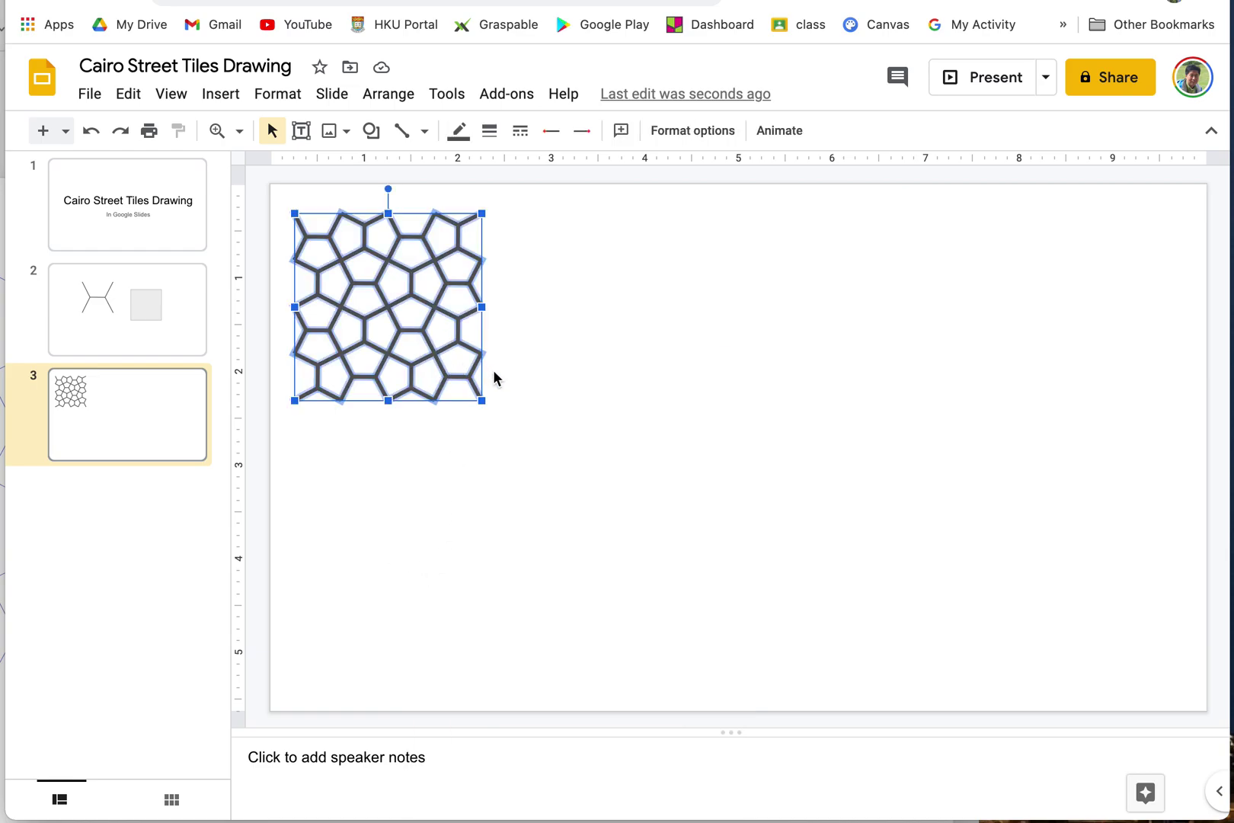
pyautogui.hotkey('ctrl', 'd')
pyautogui.moveTo(449, 378); pyautogui.dragTo(633, 361)
pyautogui.click(835, 395)
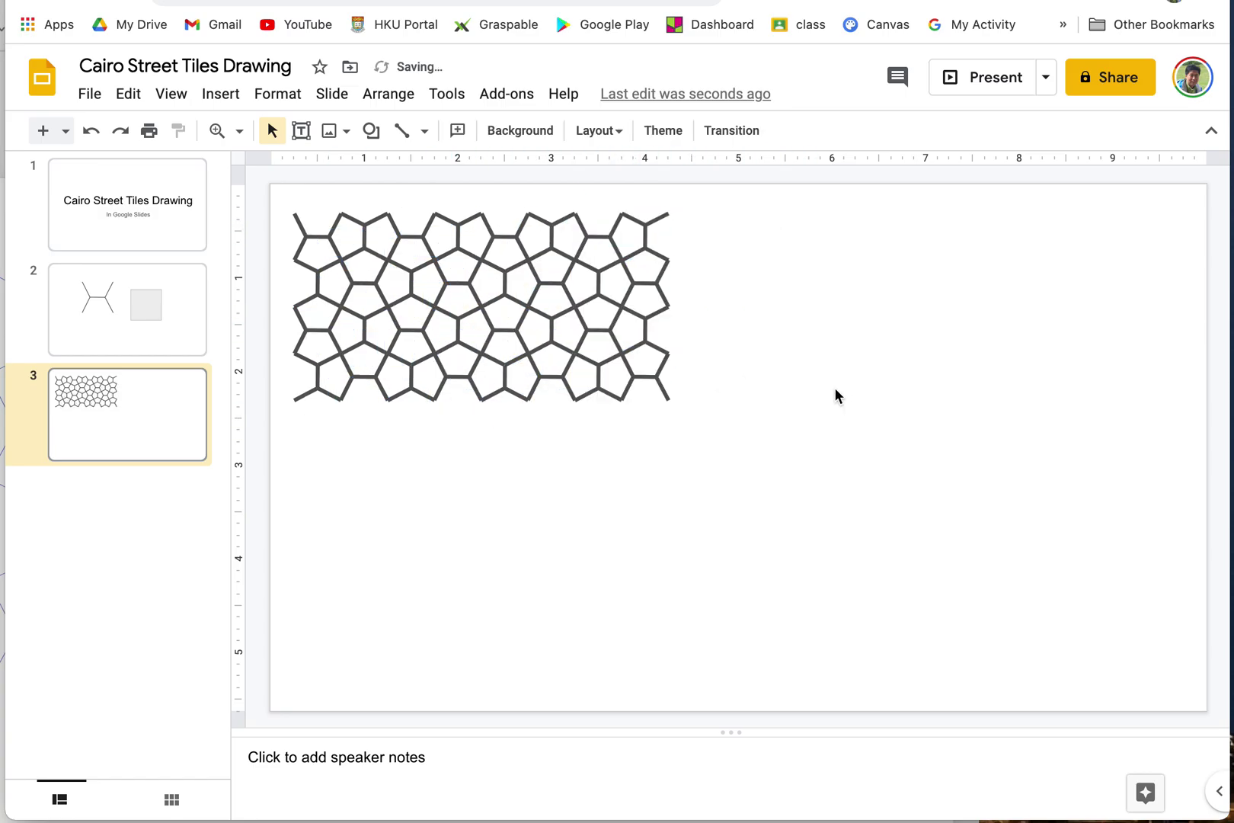
# - Duplicate the second block and place the copy flush to its right as the third block of the row
pyautogui.click(660, 377)
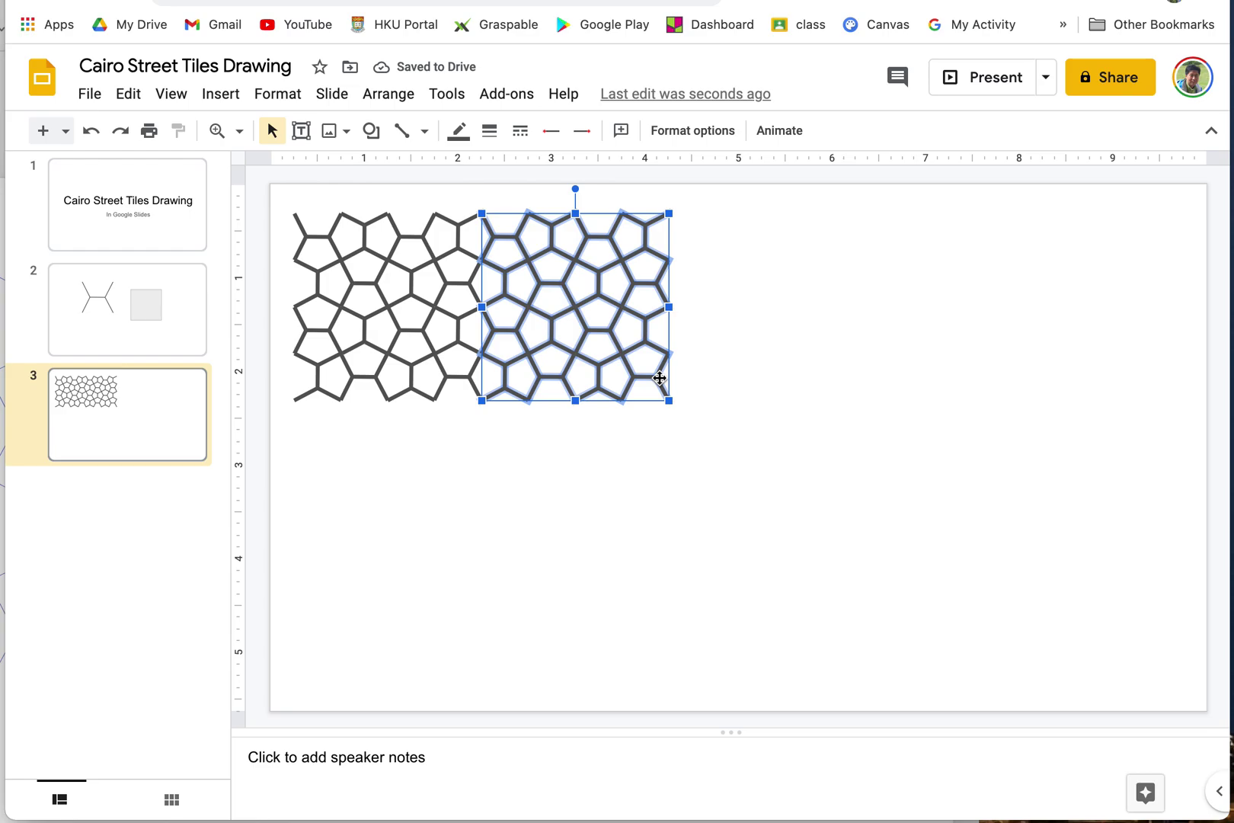
pyautogui.hotkey('ctrl', 'd')
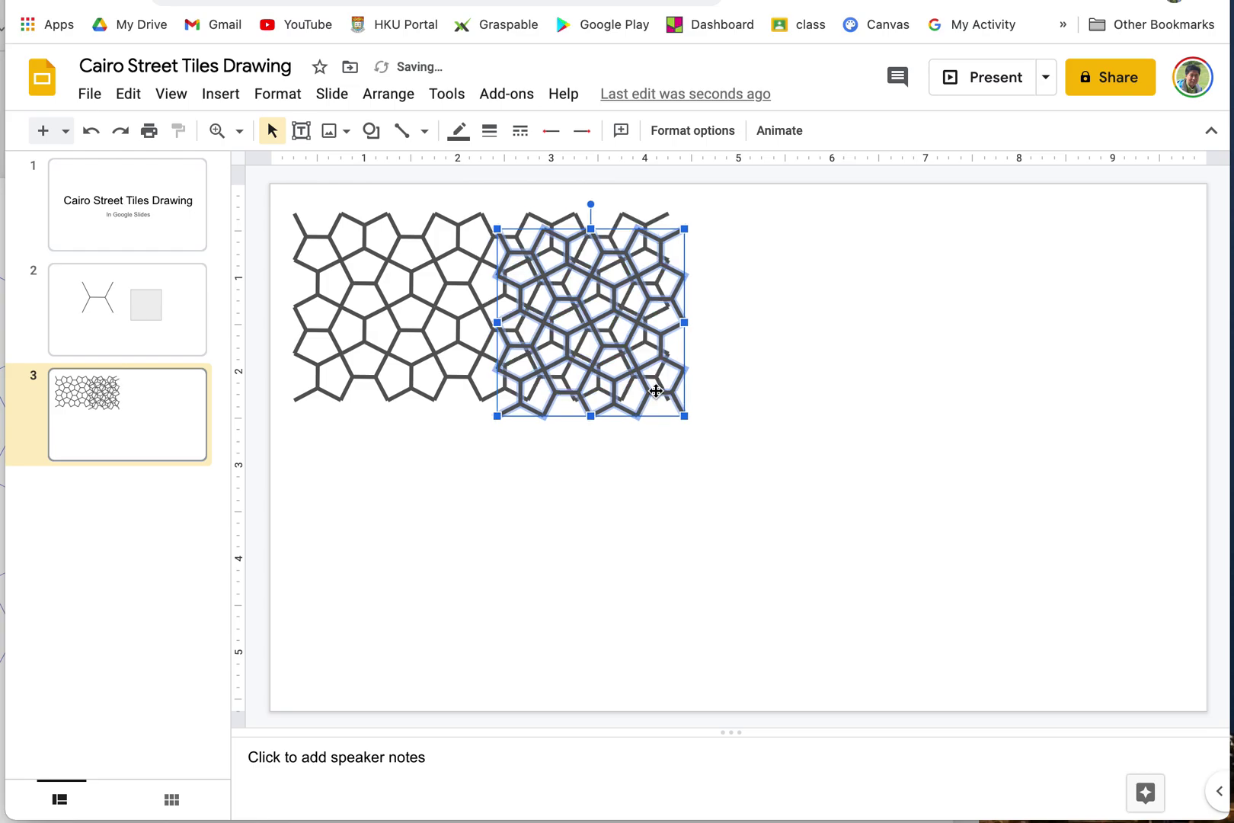
pyautogui.moveTo(656, 391); pyautogui.dragTo(832, 380)
pyautogui.click(1034, 395)
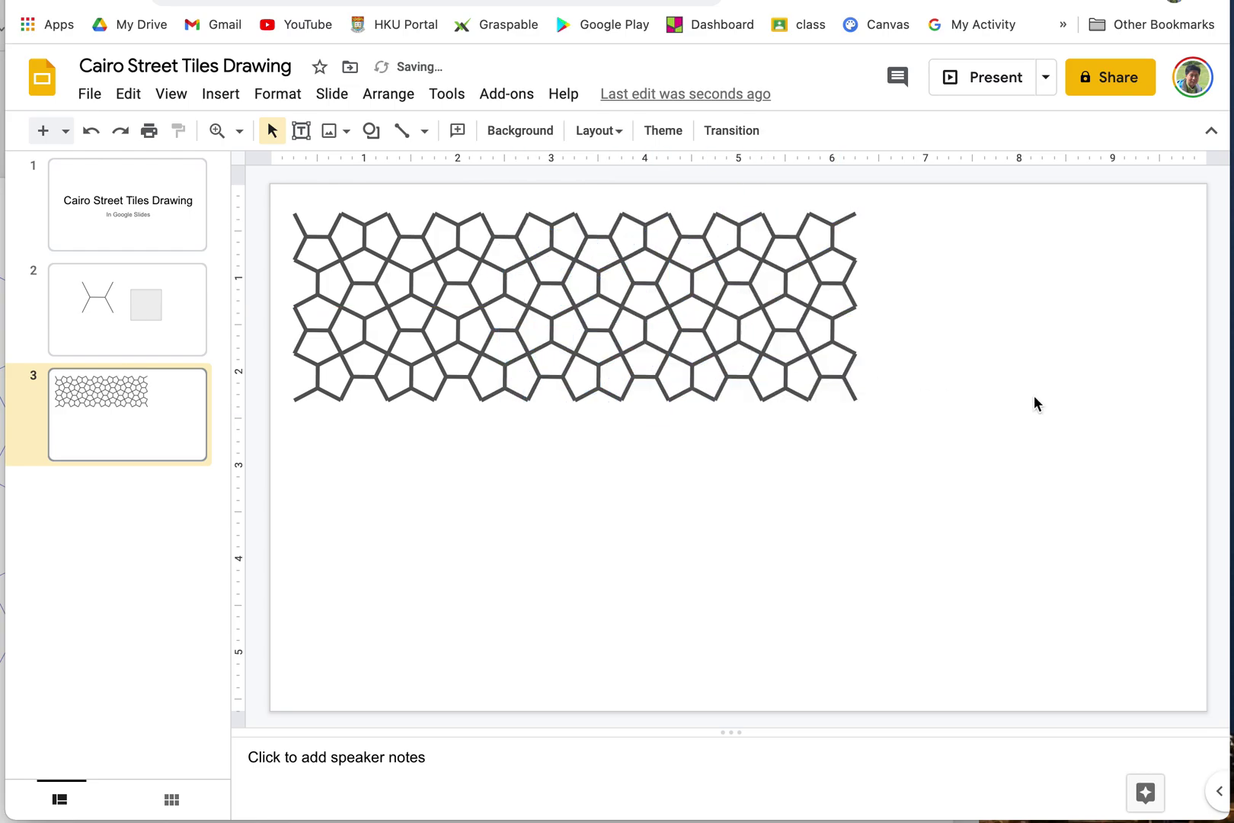
# - Duplicate the third block and place the copy flush to its right as the fourth block of the row
pyautogui.click(841, 378)
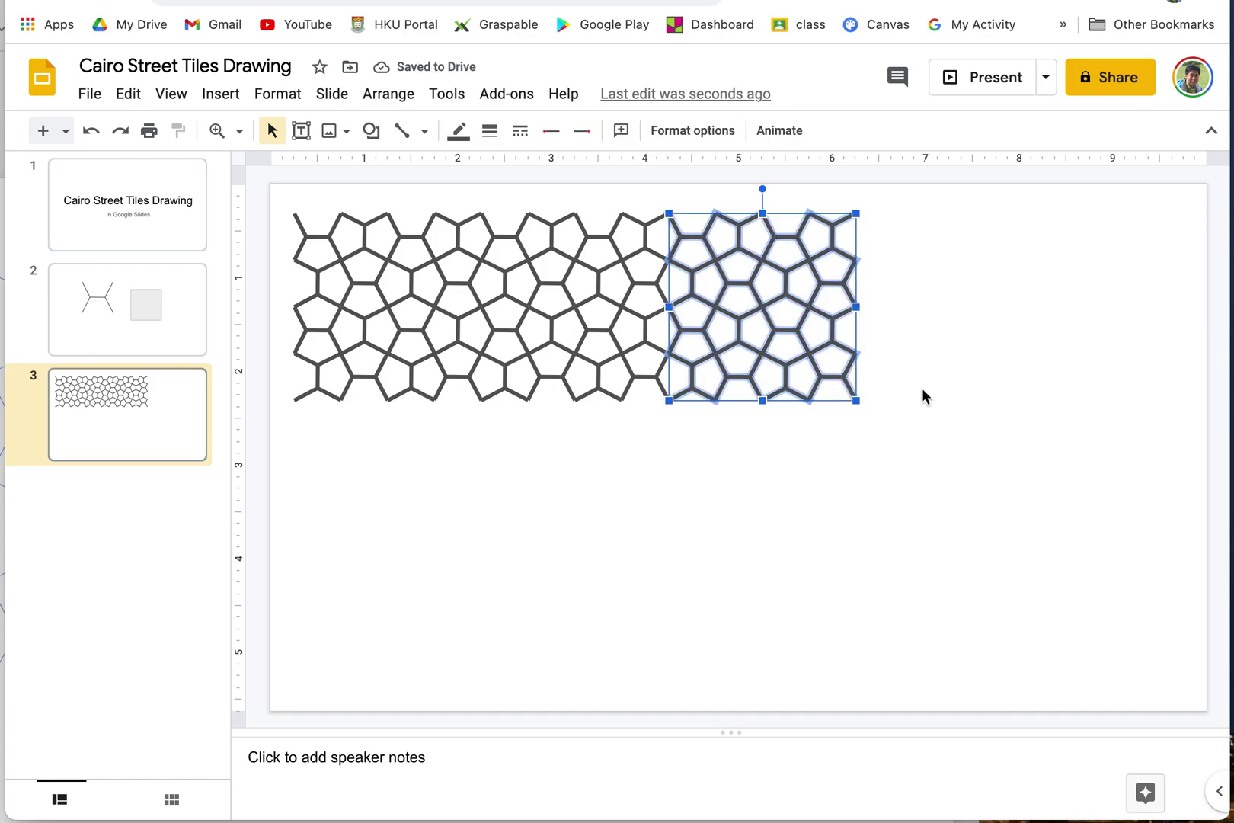
pyautogui.hotkey('ctrl', 'd')
pyautogui.moveTo(827, 407); pyautogui.dragTo(1038, 399)
pyautogui.click(1103, 399)
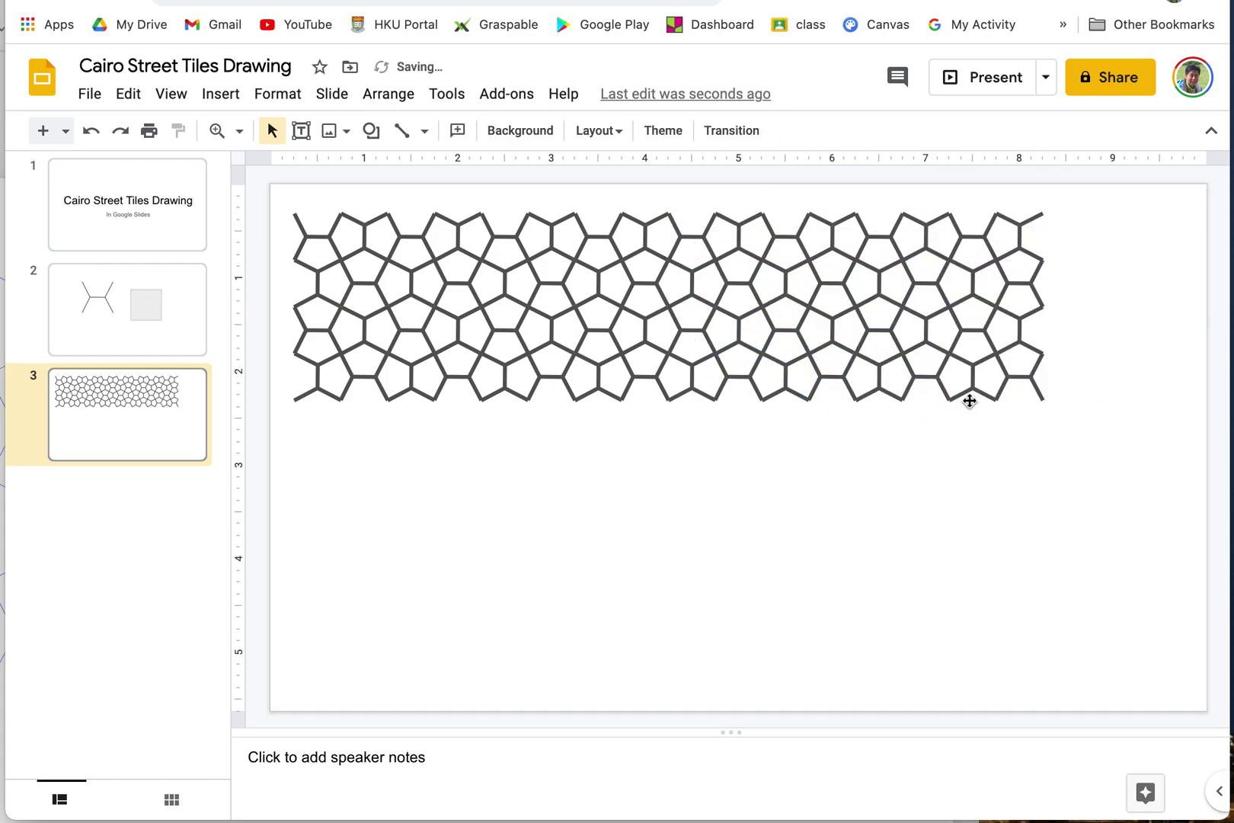
# - Duplicate the first block of the upper row and place the copy directly beneath it, starting a second row
pyautogui.click(386, 397)
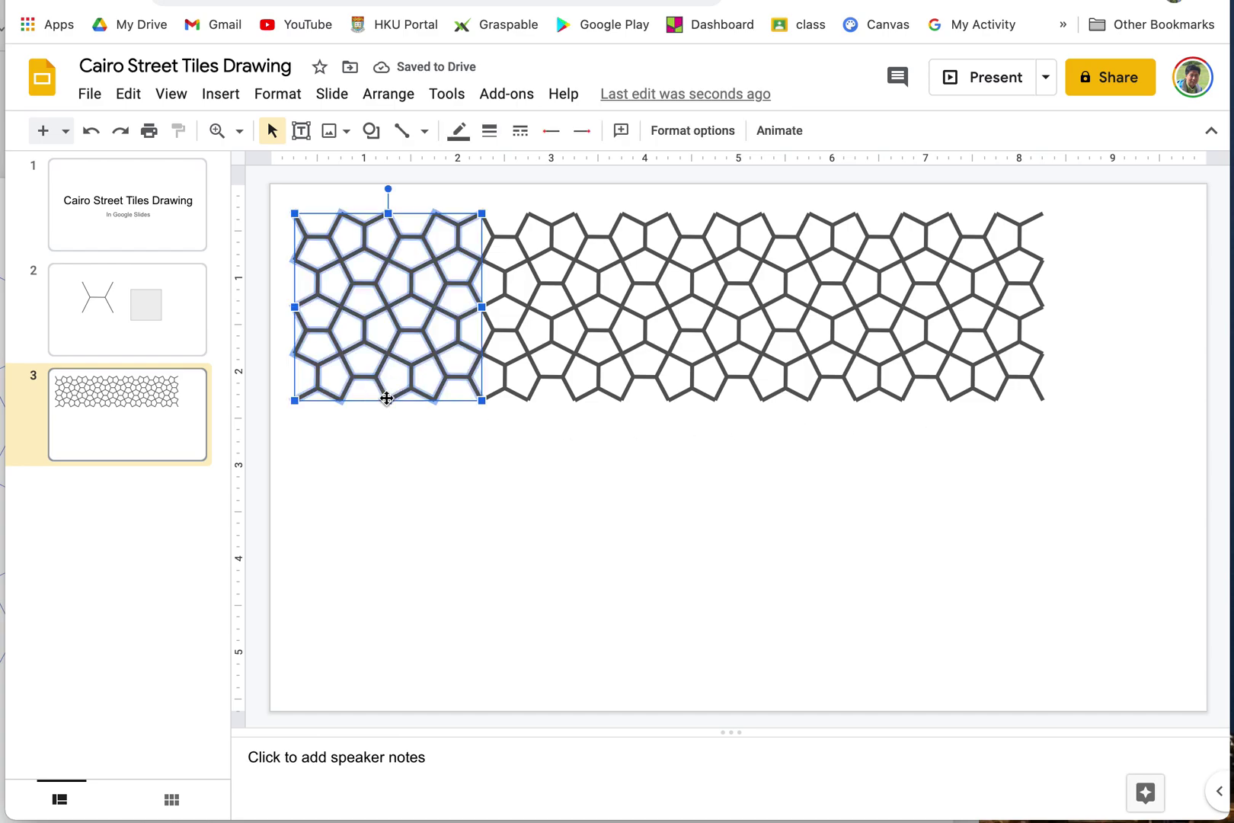
pyautogui.hotkey('ctrl', 'd')
pyautogui.moveTo(432, 417); pyautogui.dragTo(426, 528)
pyautogui.moveTo(399, 408); pyautogui.dragTo(383, 578)
pyautogui.click(583, 592)
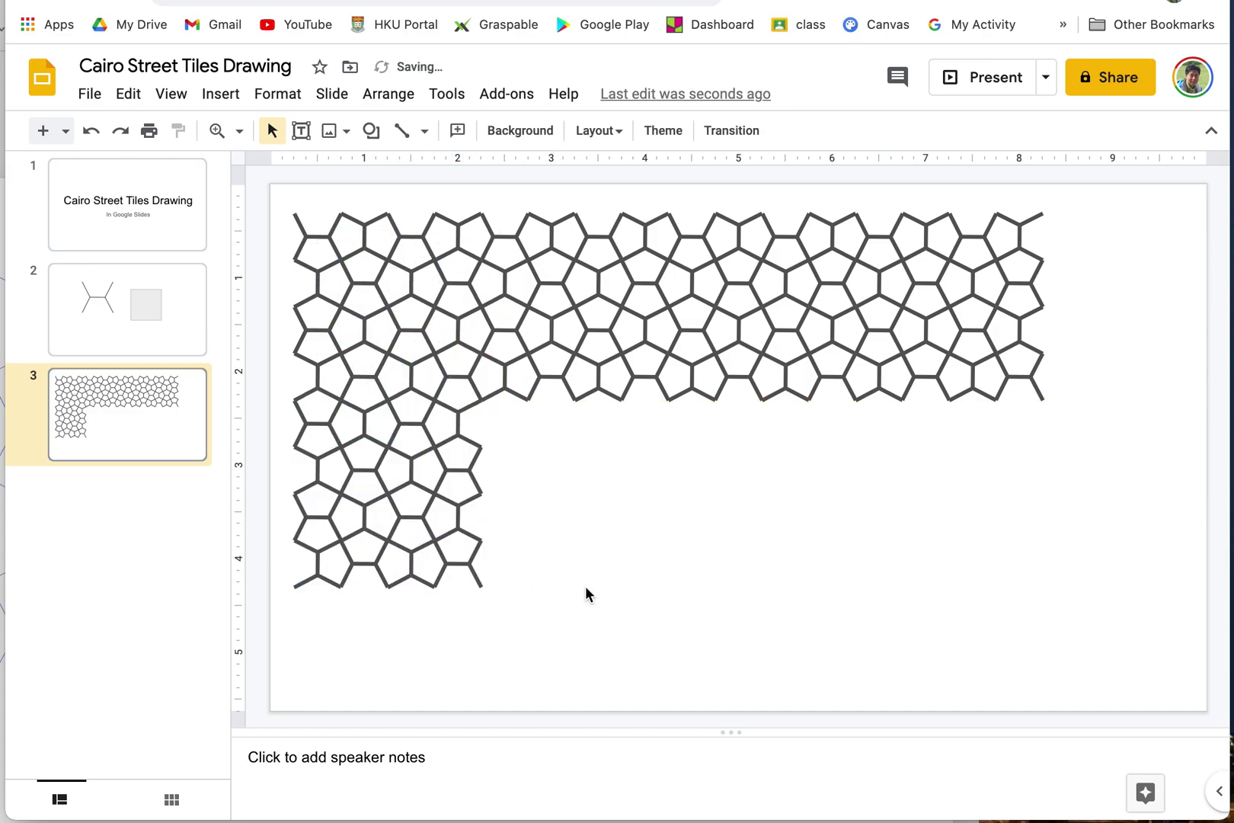
# - Duplicate the first block of the lower row and place the copy flush to its right
pyautogui.click(434, 583)
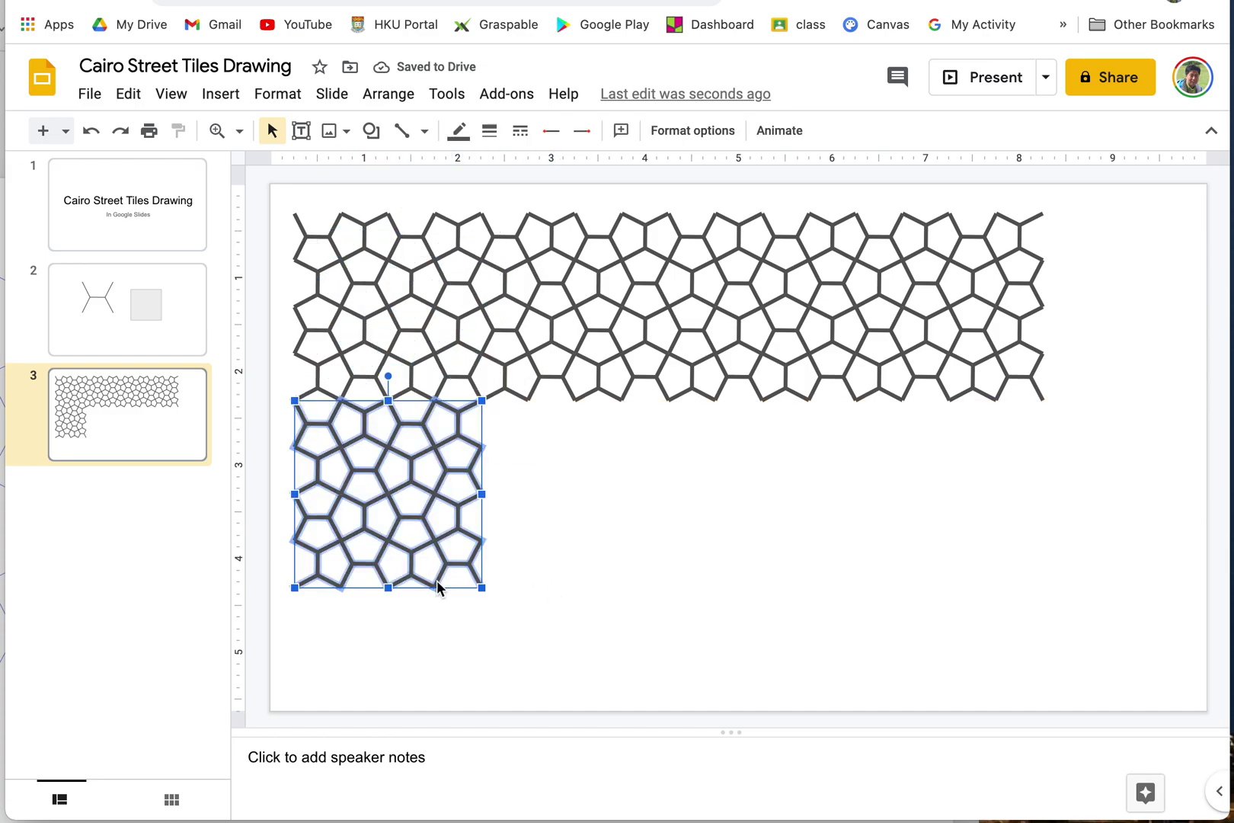
pyautogui.press('super+d')
pyautogui.moveTo(459, 584); pyautogui.dragTo(629, 569)
pyautogui.click(766, 583)
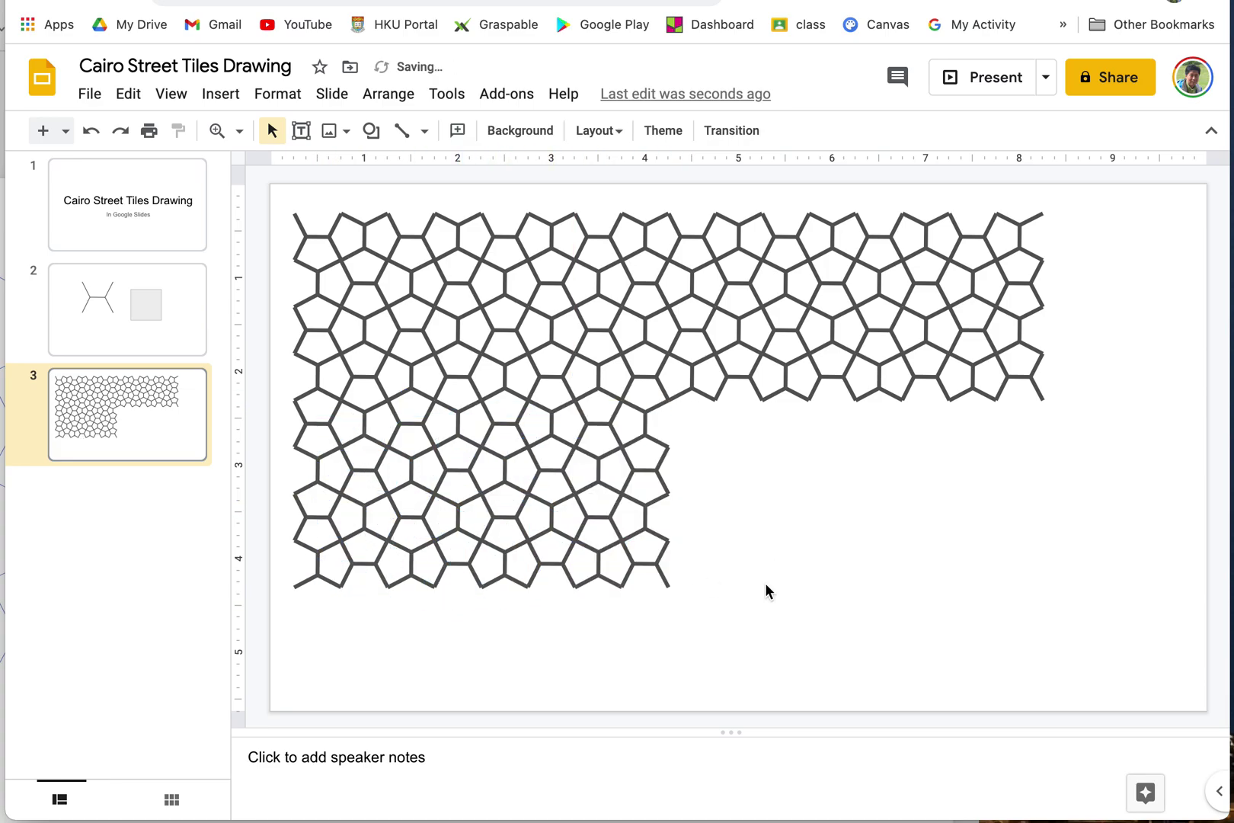
# - Duplicate the second block of the lower row and place the copy flush to its right as the third
pyautogui.click(640, 567)
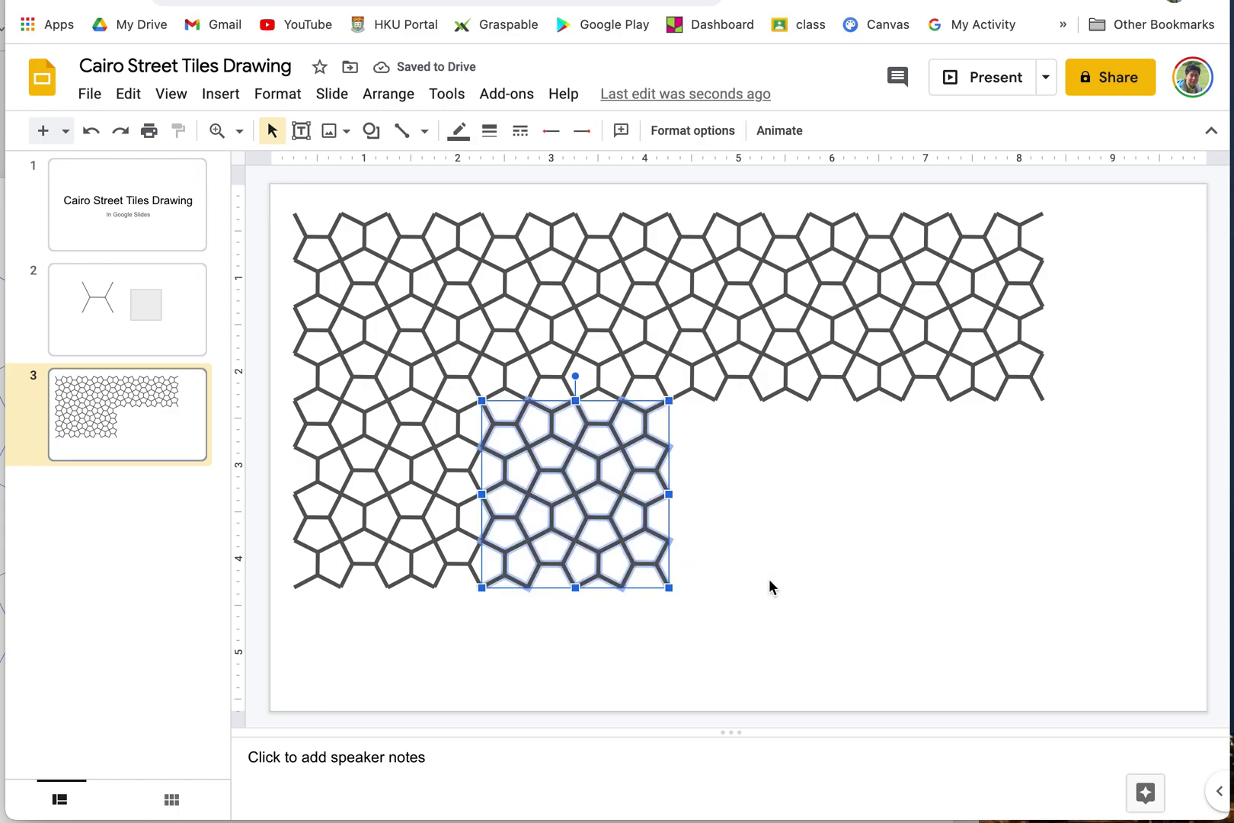
pyautogui.press('super+d')
pyautogui.moveTo(671, 579); pyautogui.dragTo(843, 563)
pyautogui.click(997, 530)
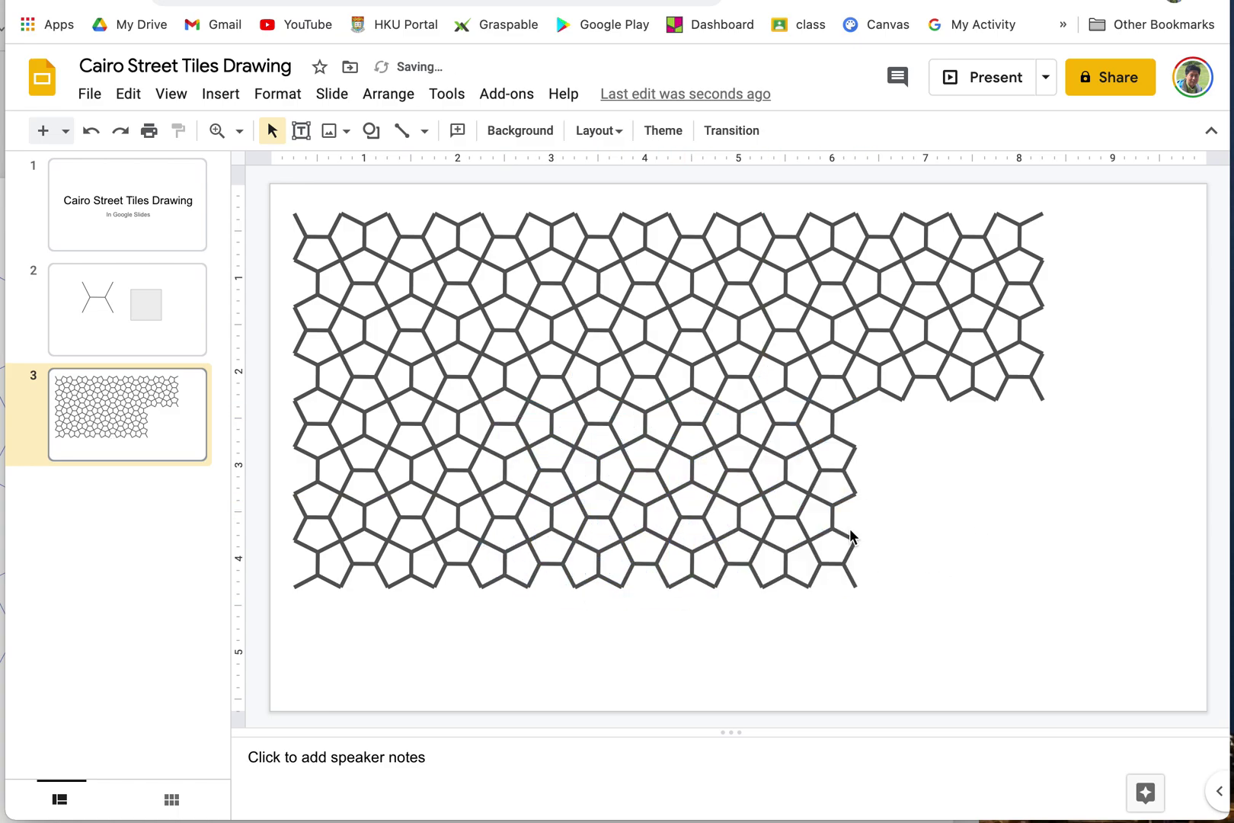
# - Duplicate the third block of the lower row and place the copy flush to its right to complete the row
pyautogui.click(823, 531)
pyautogui.press('super+d')
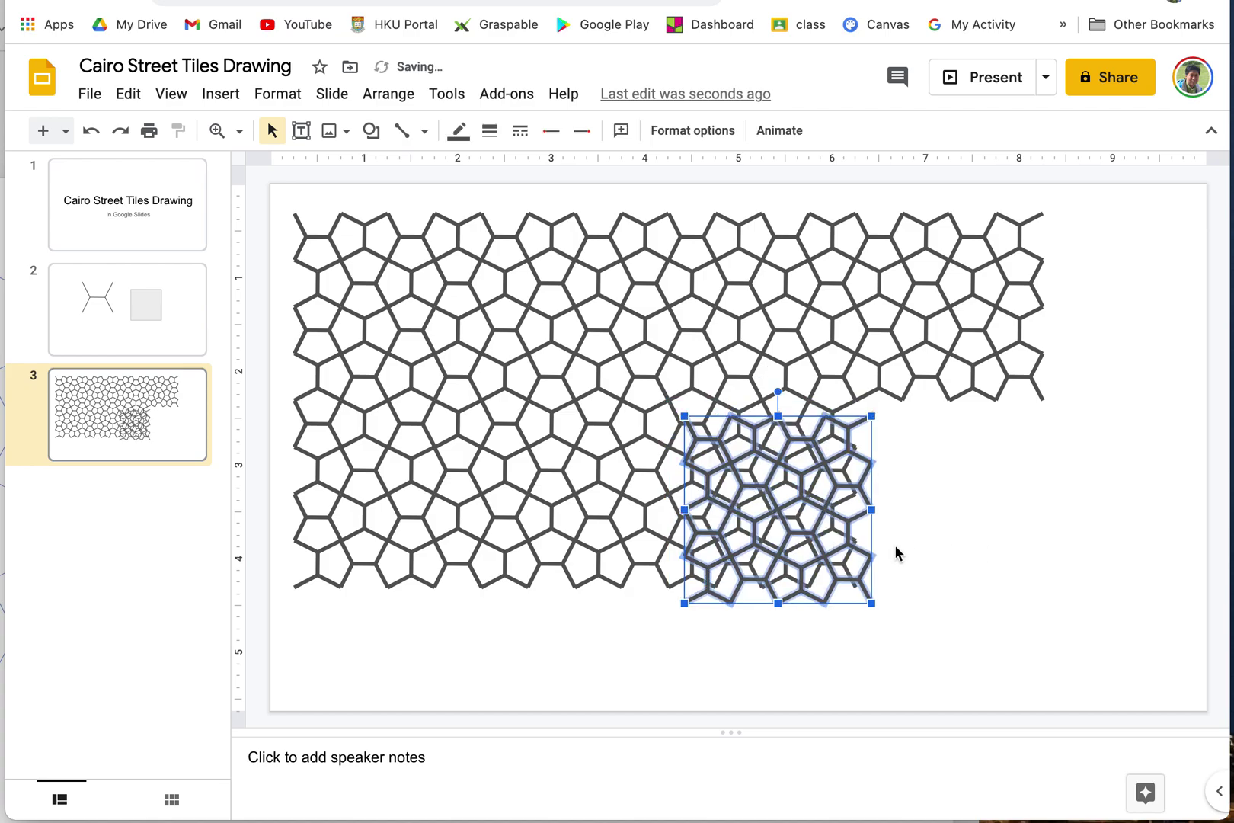
pyautogui.moveTo(863, 550); pyautogui.dragTo(1036, 533)
pyautogui.click(1092, 539)
# - Select all eight pattern blocks and group them into one object
pyautogui.moveTo(286, 201); pyautogui.dragTo(1086, 649)
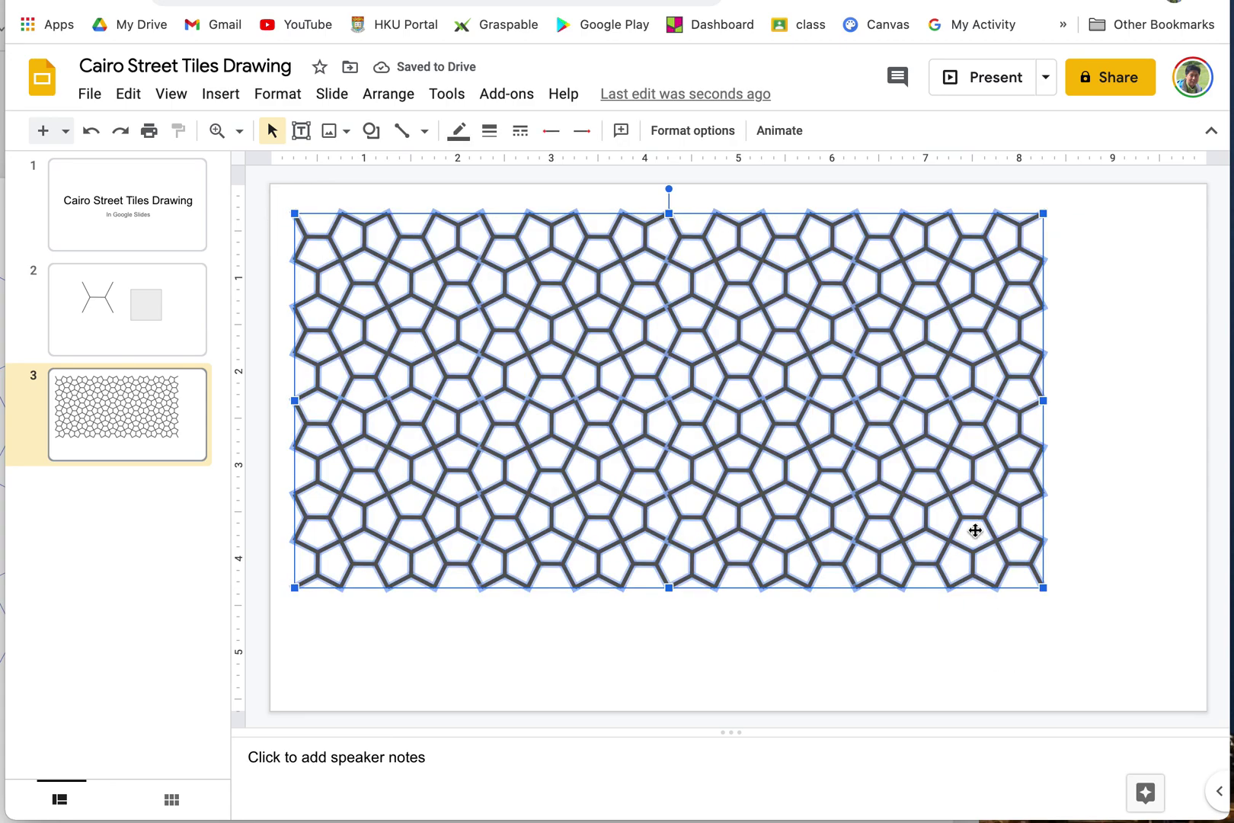
pyautogui.rightClick(877, 481)
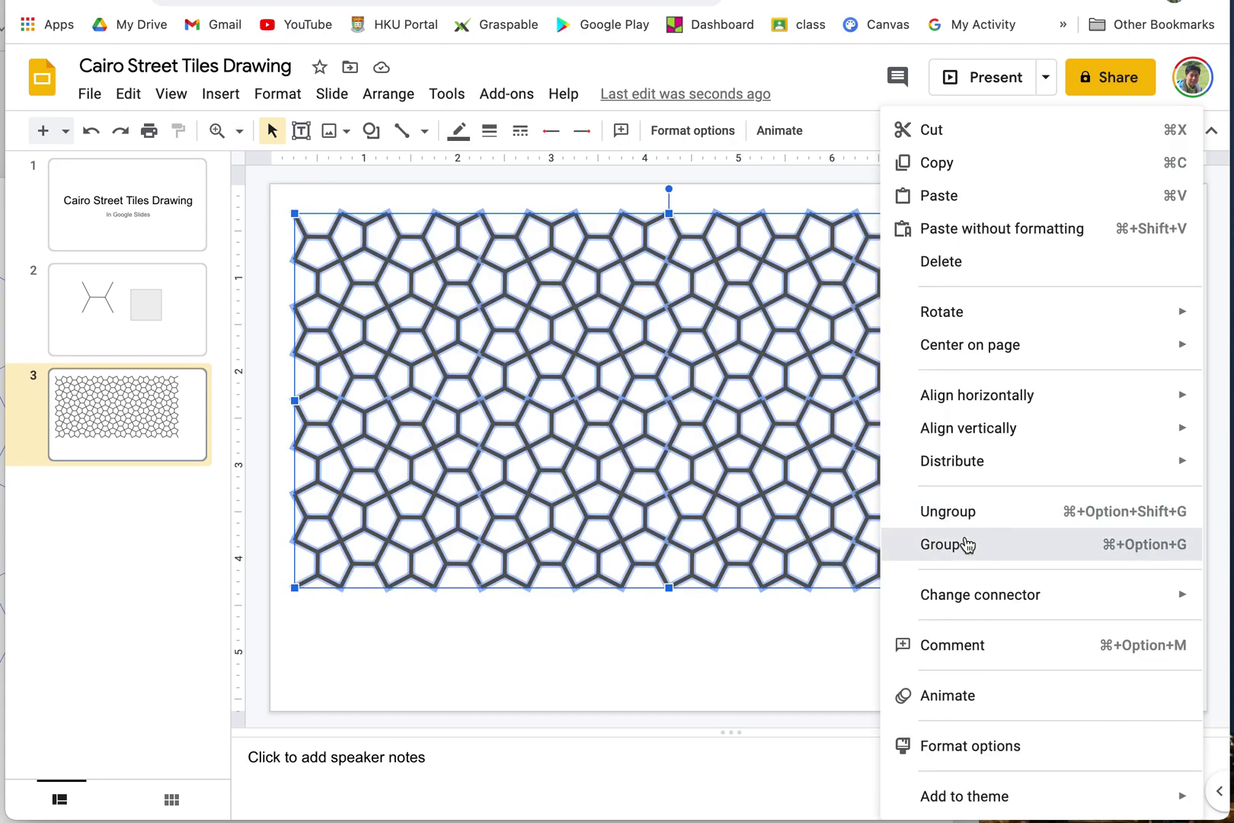
pyautogui.click(964, 544)
# - Align the grouped pattern with the slide's left edge and enlarge it proportionally to span the full slide width
pyautogui.moveTo(833, 529); pyautogui.dragTo(810, 525)
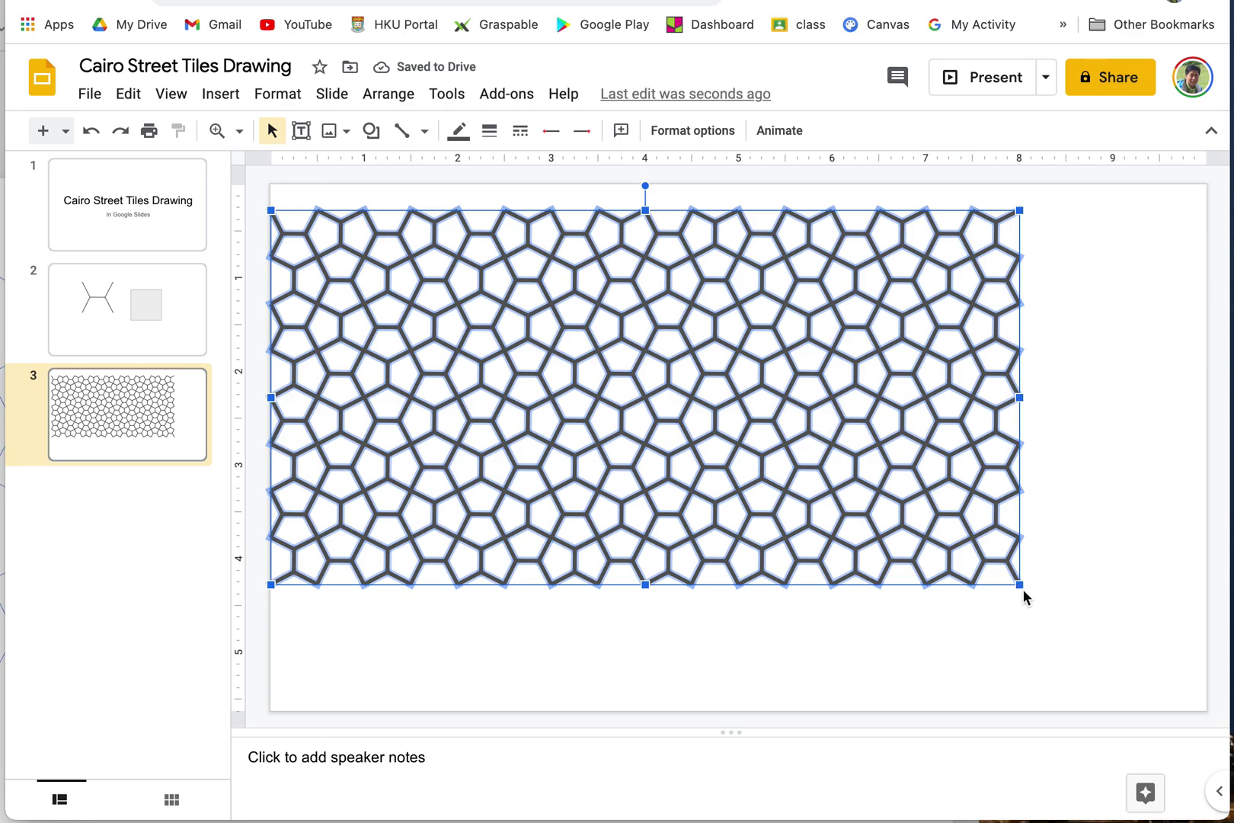
pyautogui.moveTo(1022, 586); pyautogui.dragTo(1171, 679)
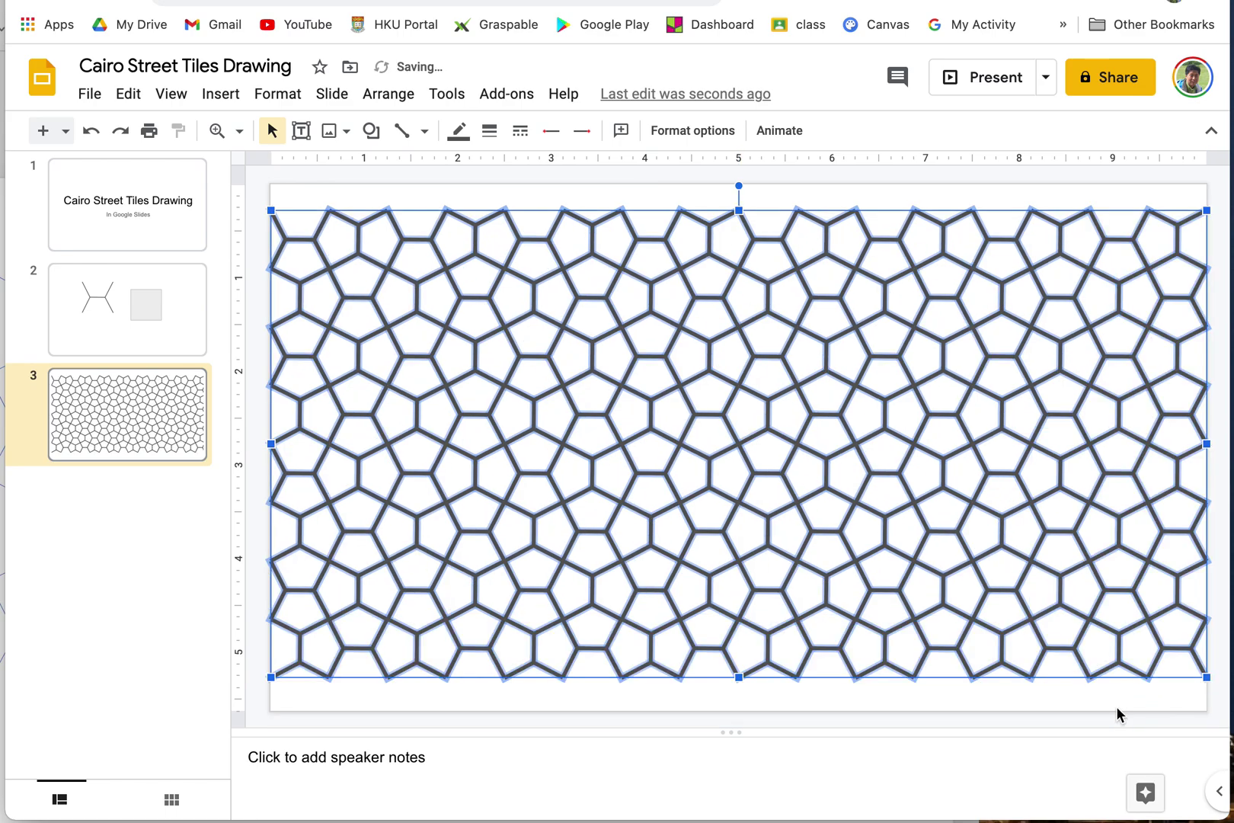
pyautogui.click(1104, 701)
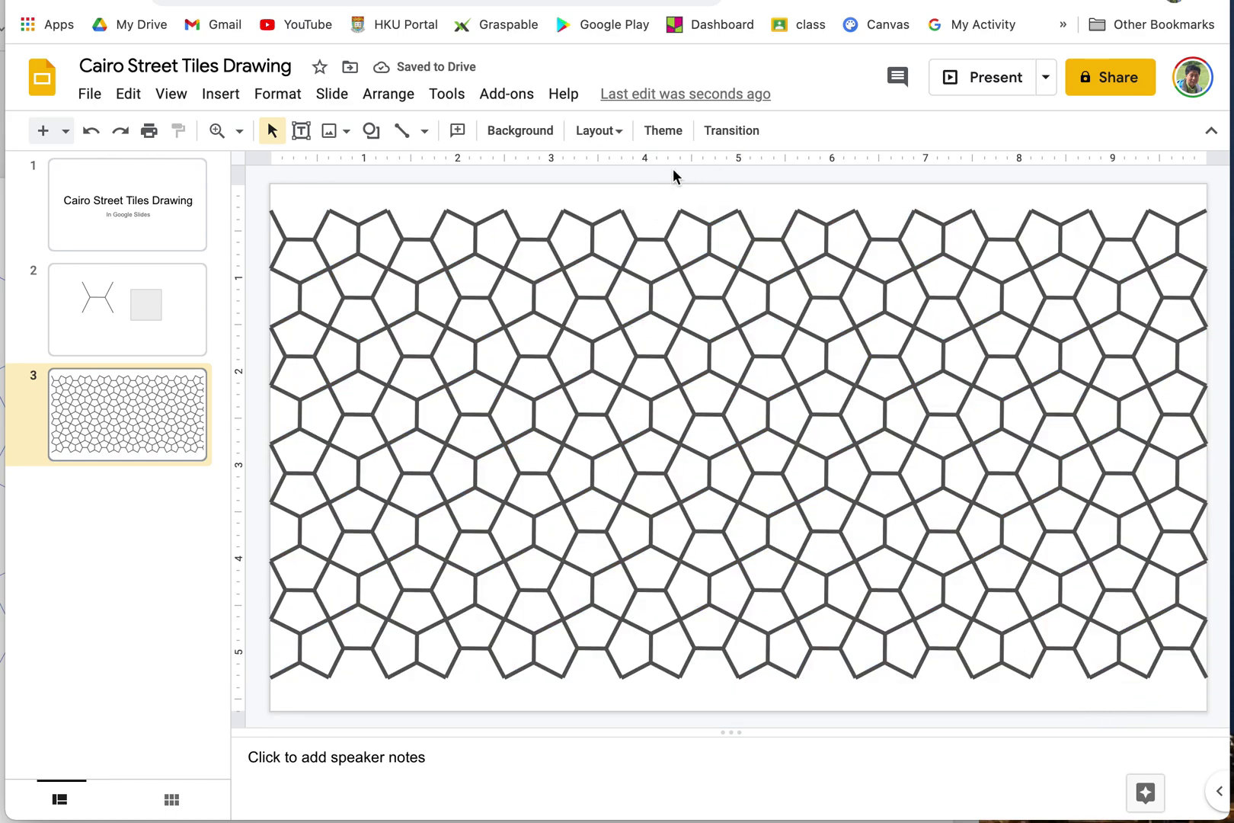
# - Change the line colour of the whole tile pattern to orange
pyautogui.click(707, 460)
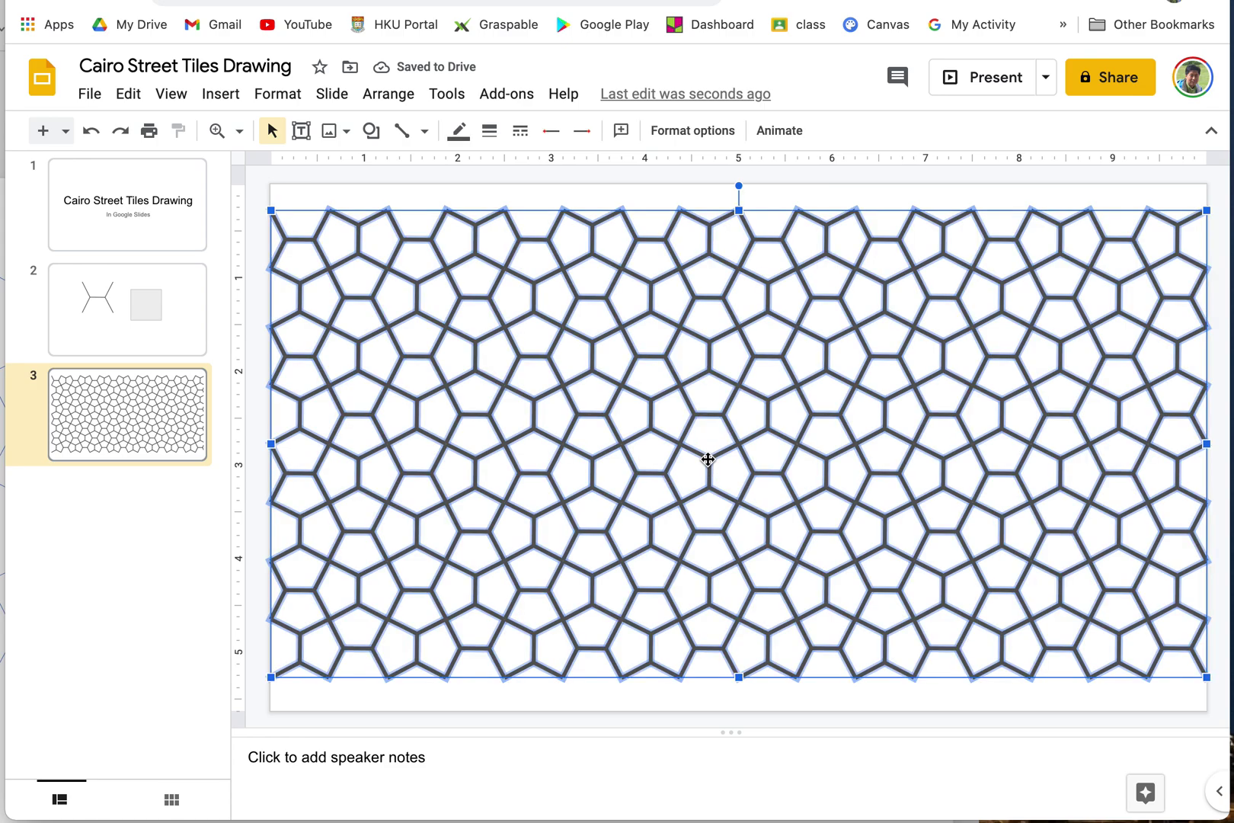
pyautogui.click(460, 133)
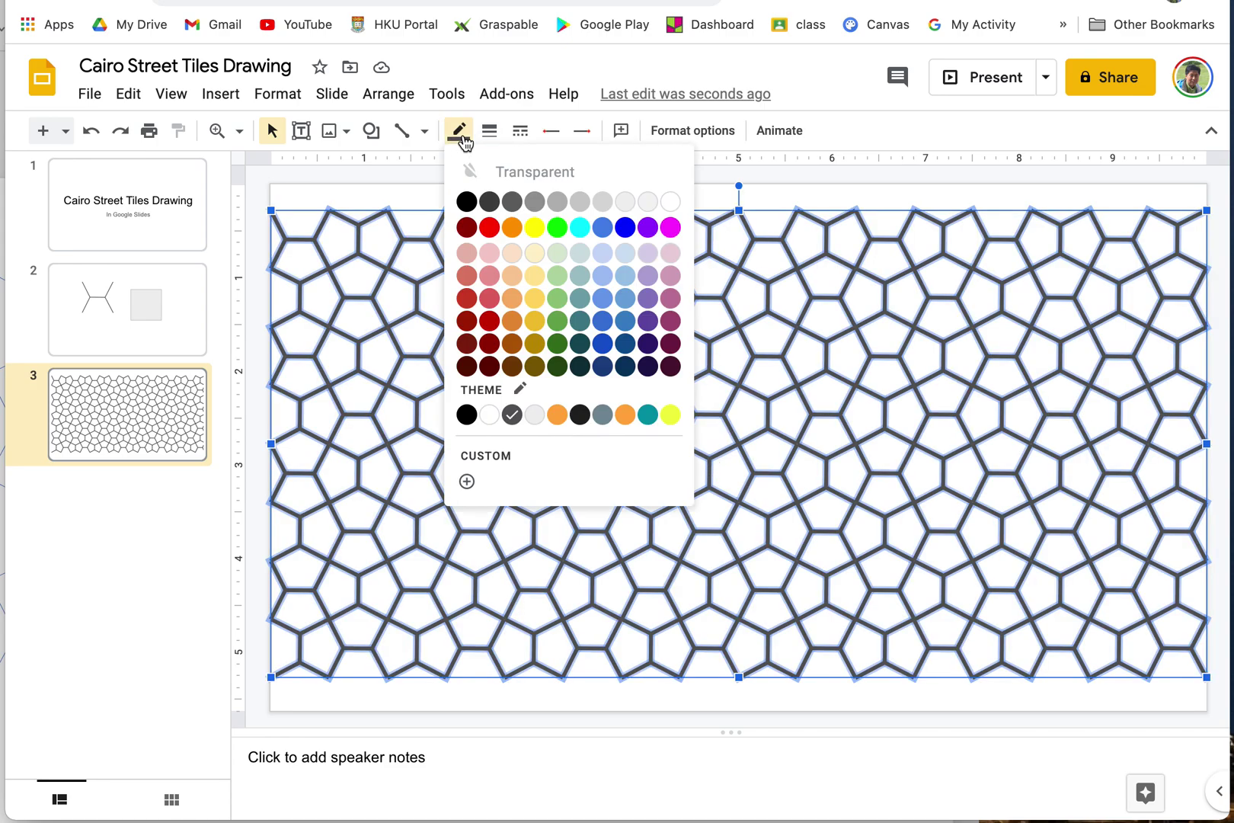
pyautogui.click(515, 237)
pyautogui.click(623, 208)
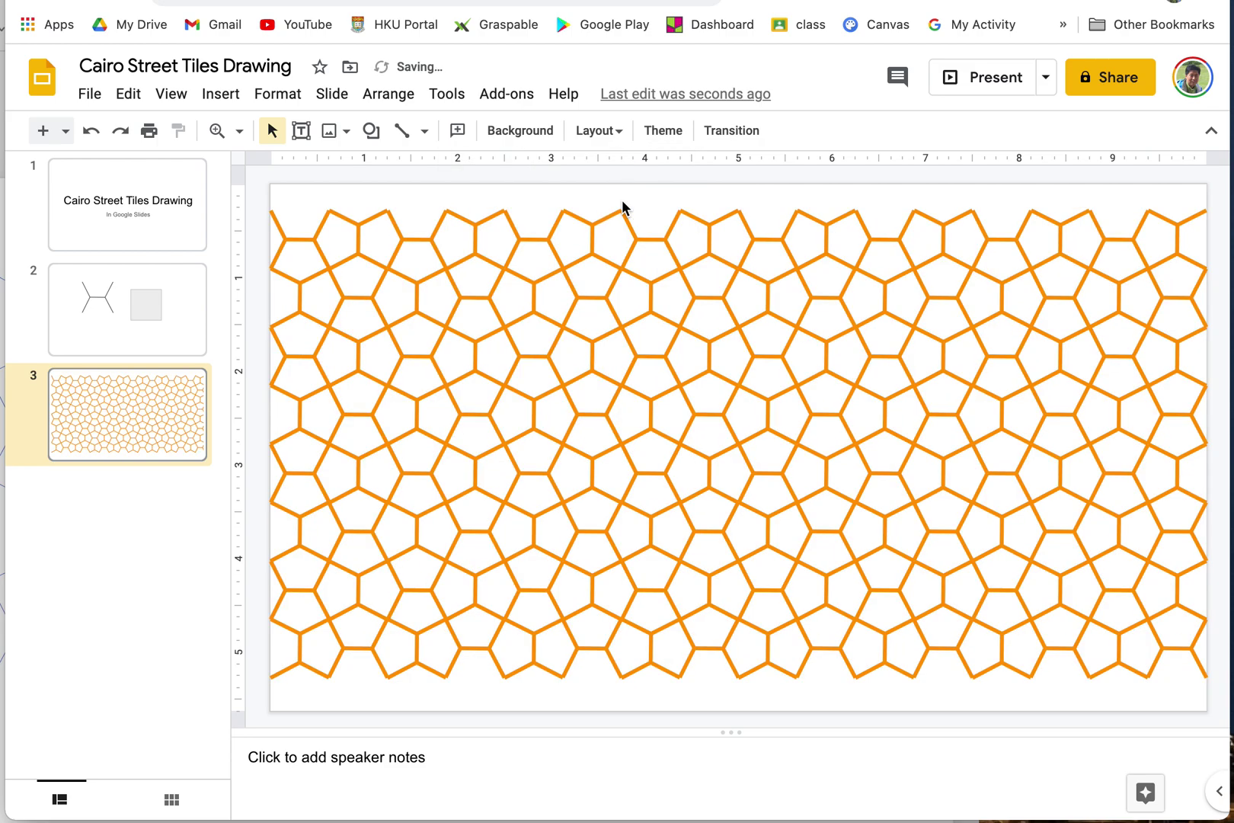
# - Change the background of the pattern slide to a dark blue linear gradient
pyautogui.rightClick(637, 201)
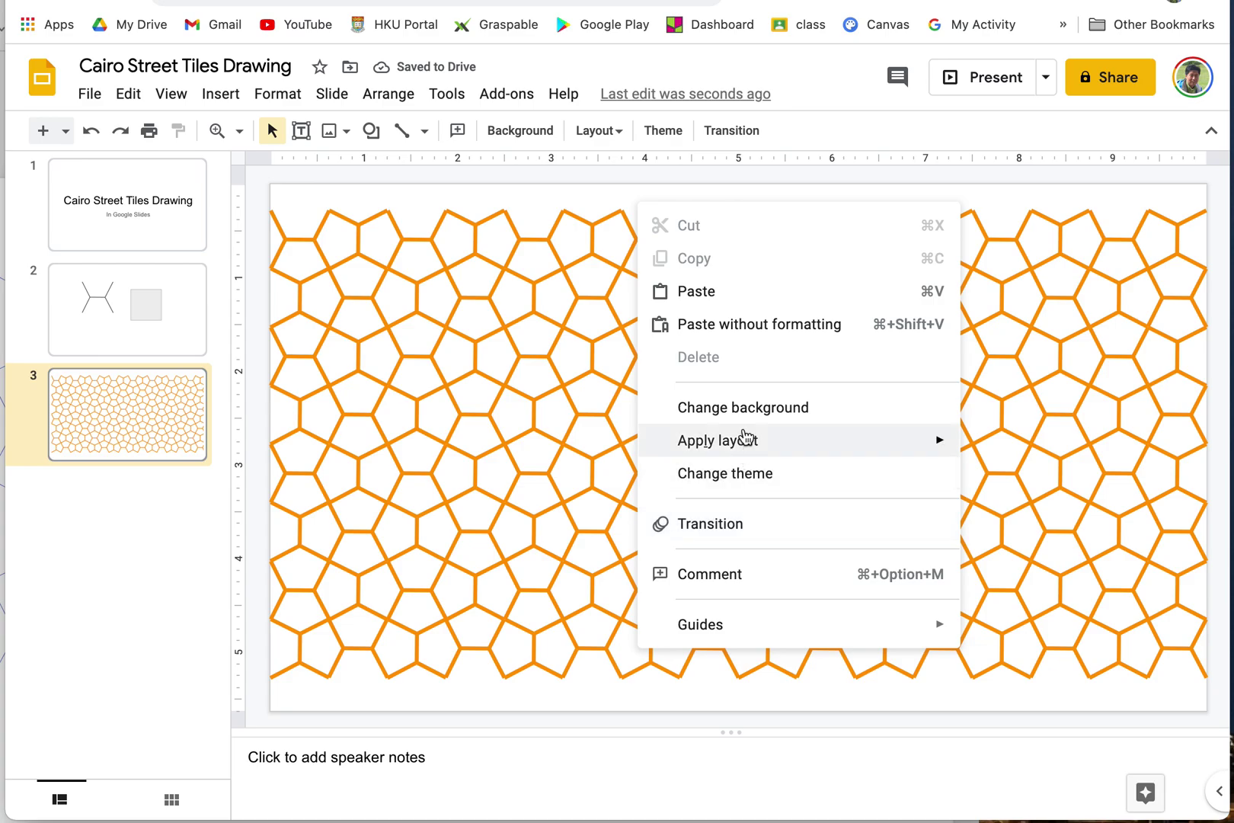
pyautogui.click(821, 415)
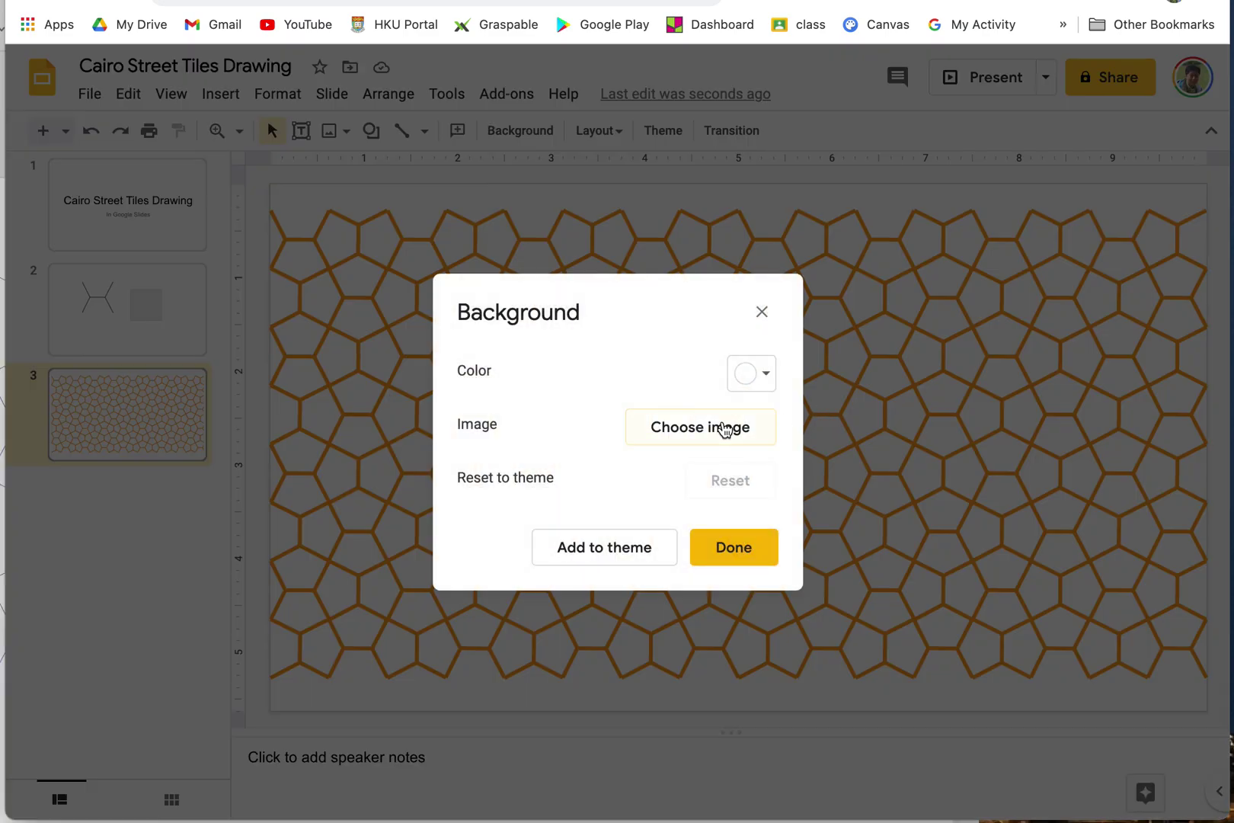
pyautogui.click(764, 387)
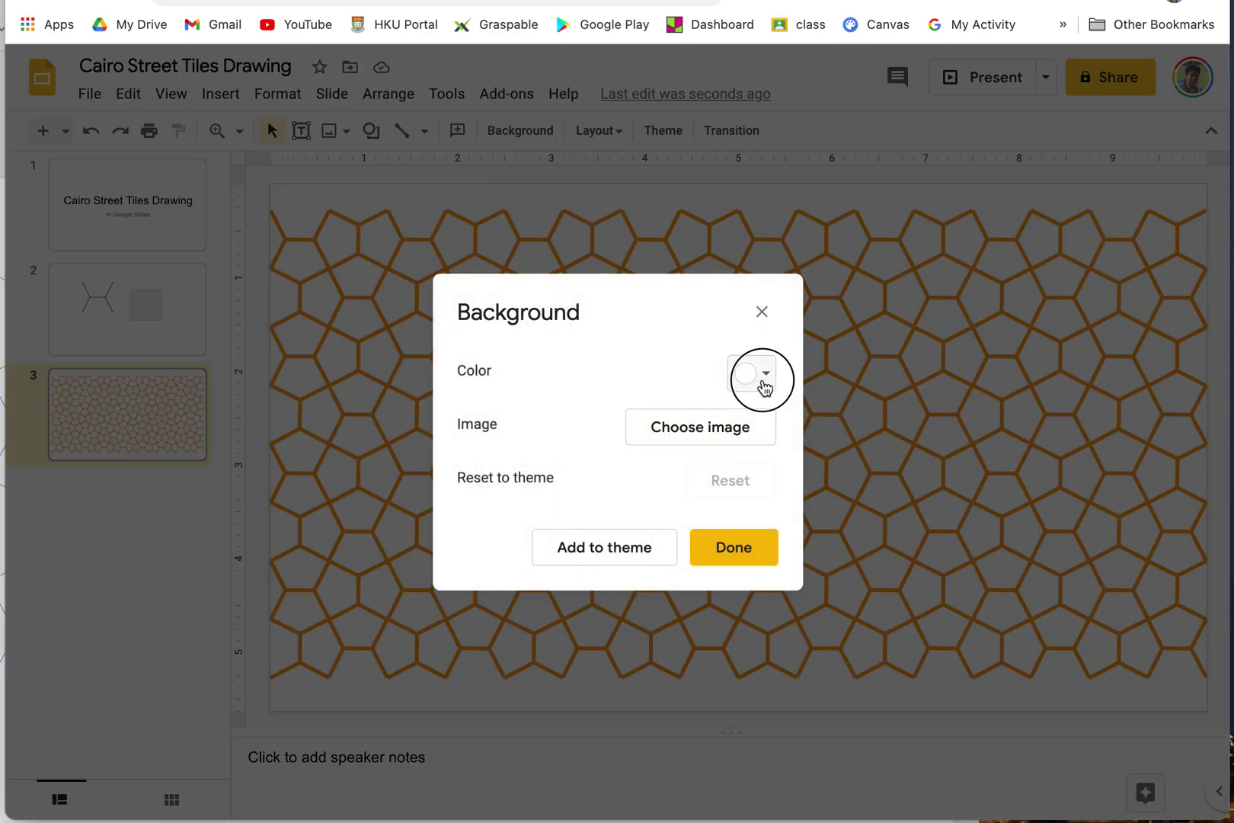
pyautogui.click(901, 429)
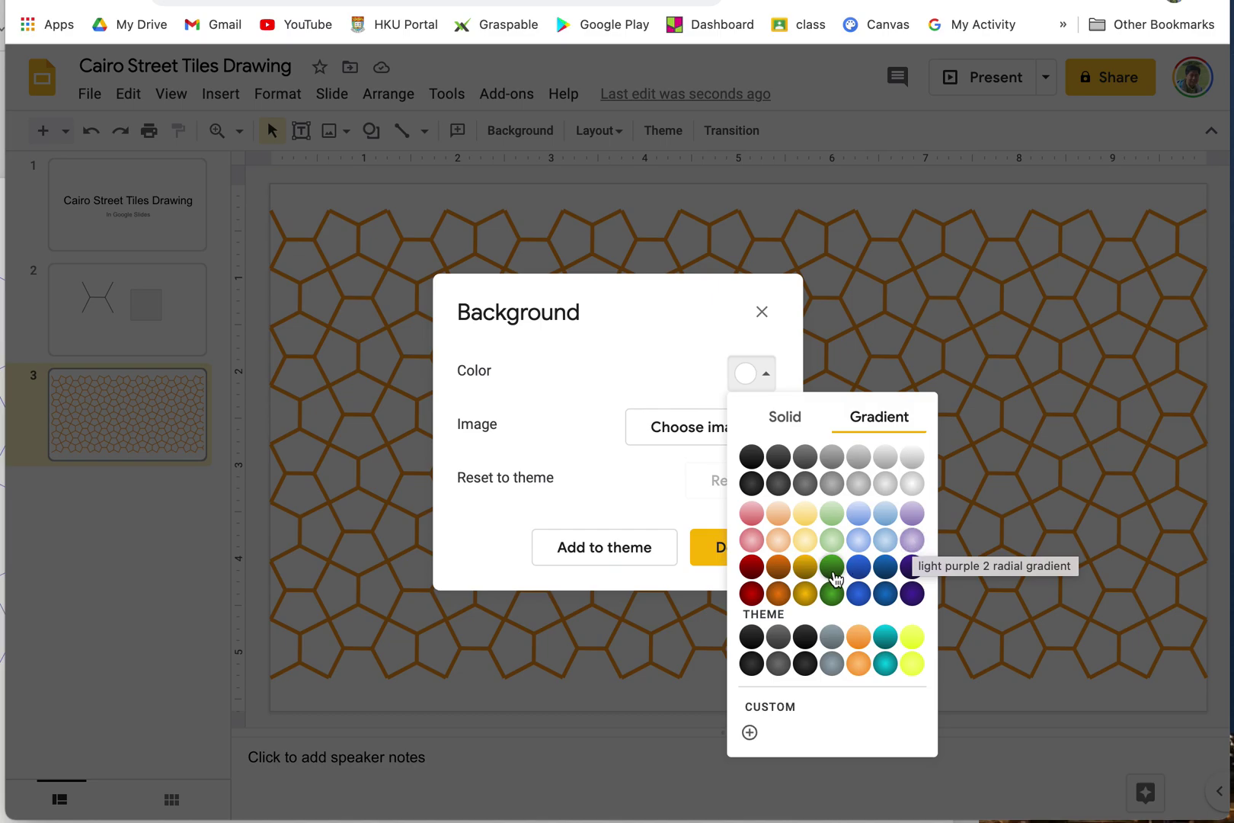
pyautogui.click(866, 570)
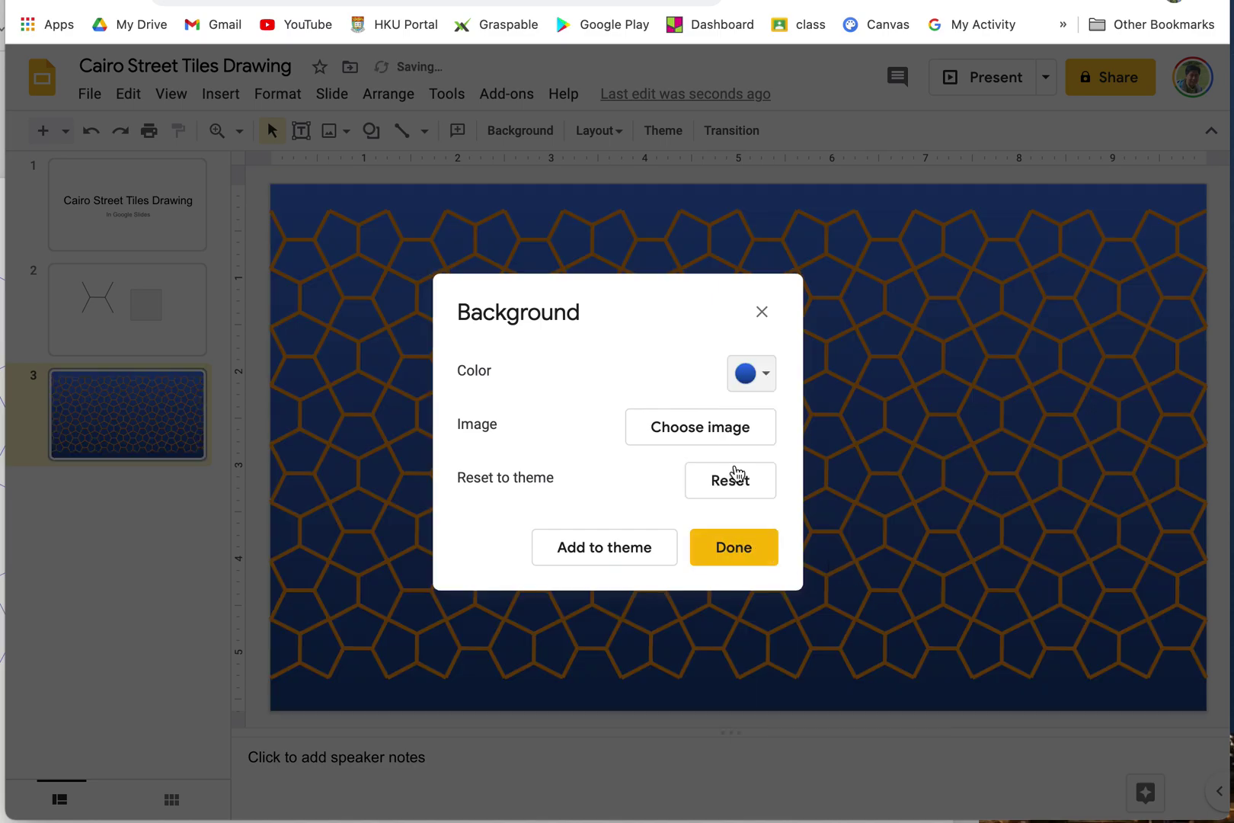
# - Replace the slide background with the light blue radial gradient that is pale at its centre
pyautogui.click(757, 375)
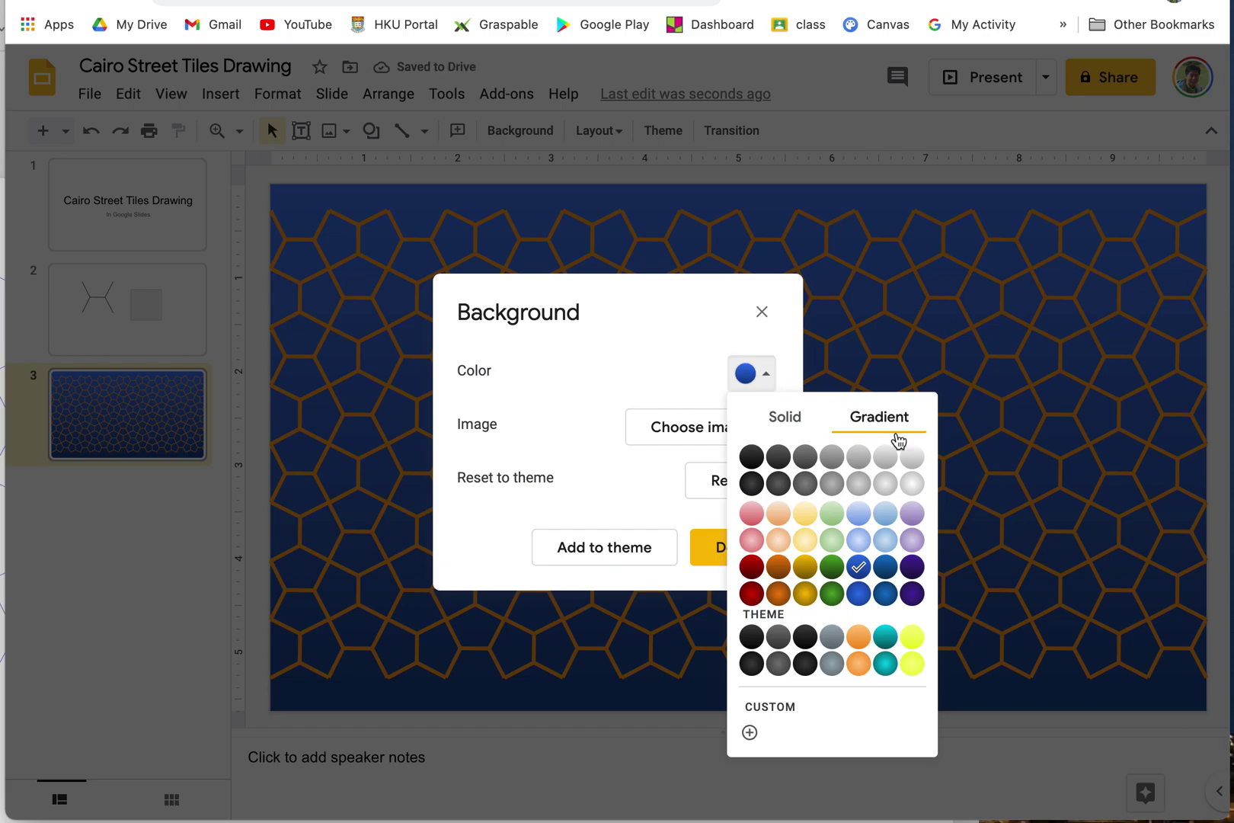
pyautogui.click(861, 543)
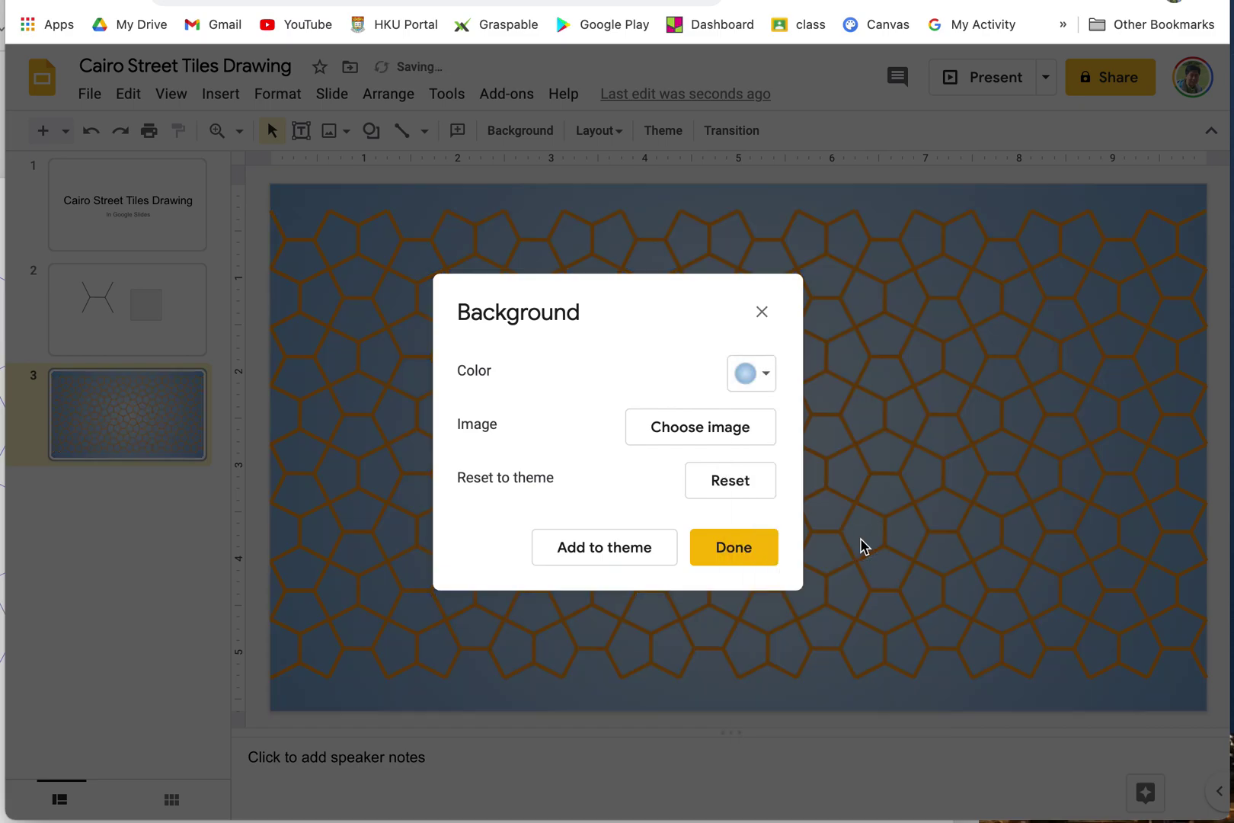
pyautogui.click(764, 373)
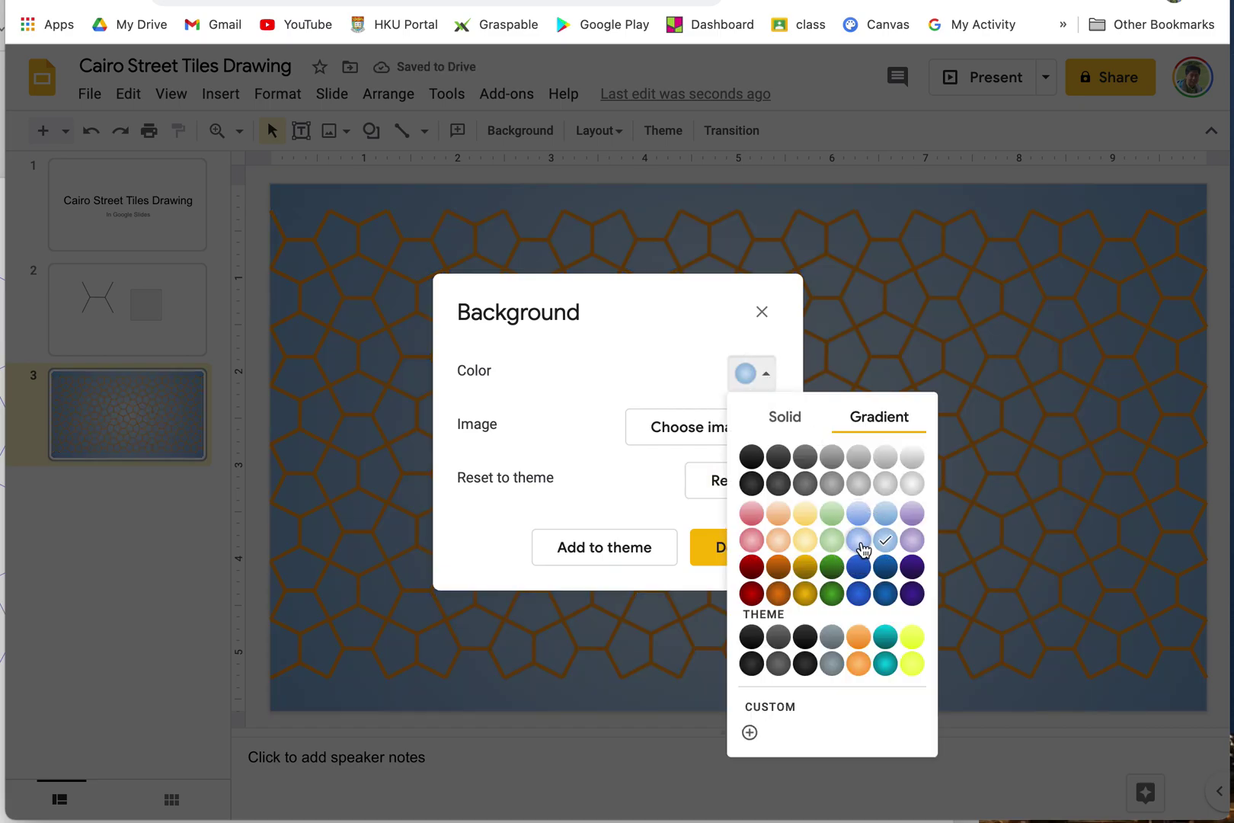
pyautogui.click(859, 543)
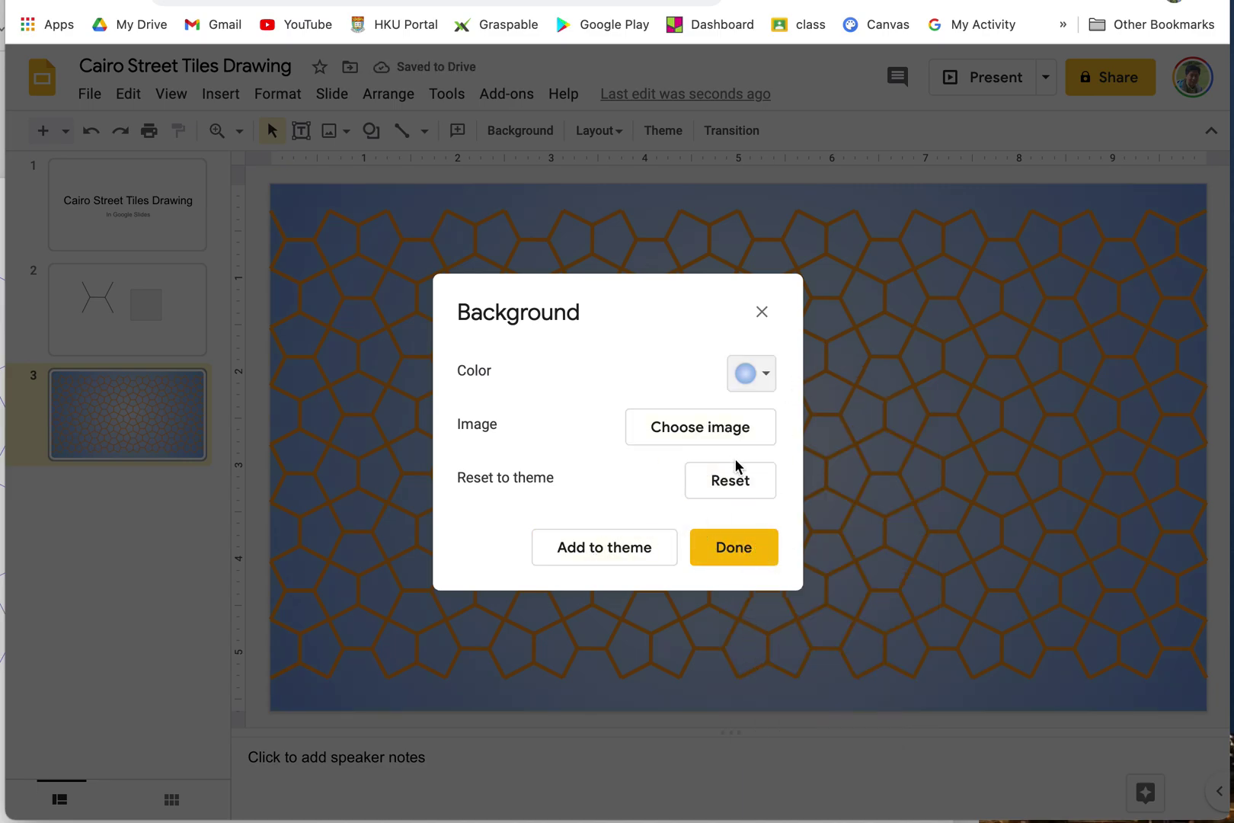
pyautogui.click(762, 312)
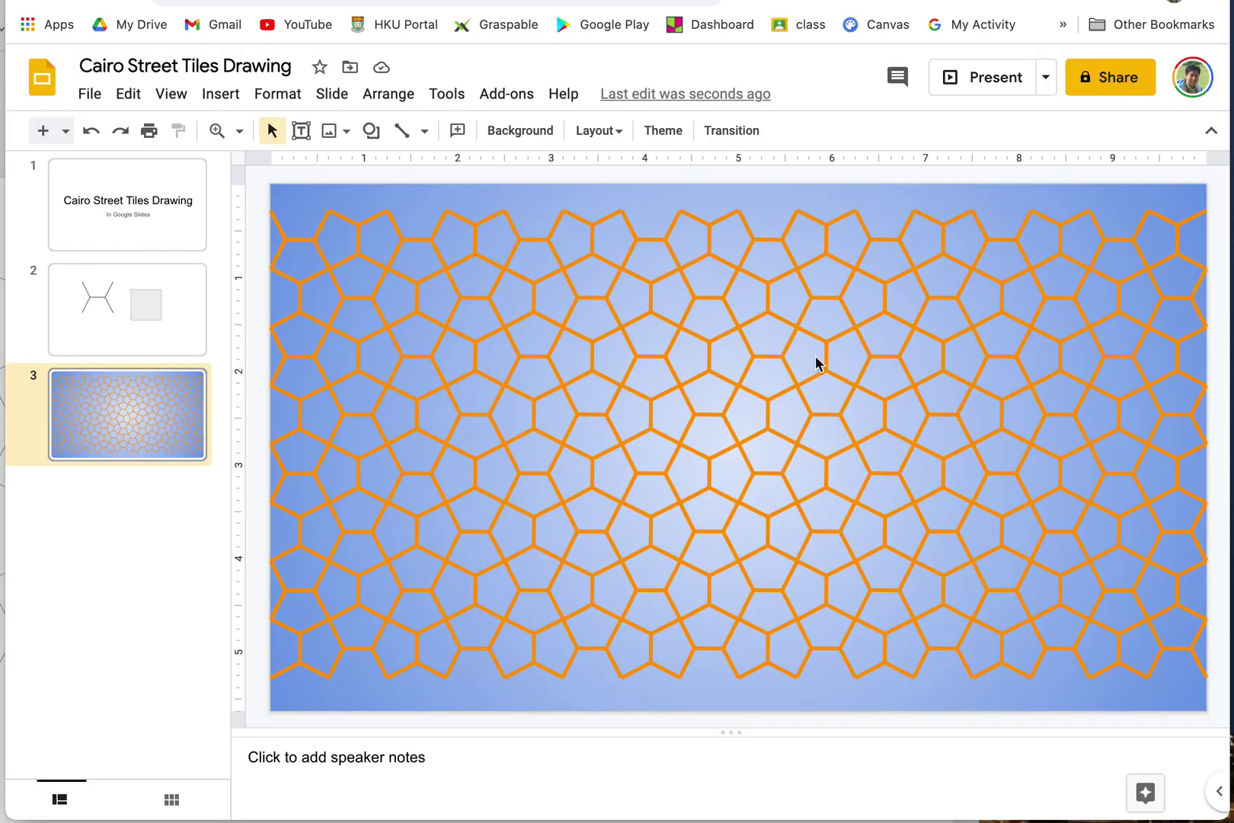
# - Start a custom gradient from the slide's light blue radial background and set its outer stop to dark blue
pyautogui.rightClick(735, 407)
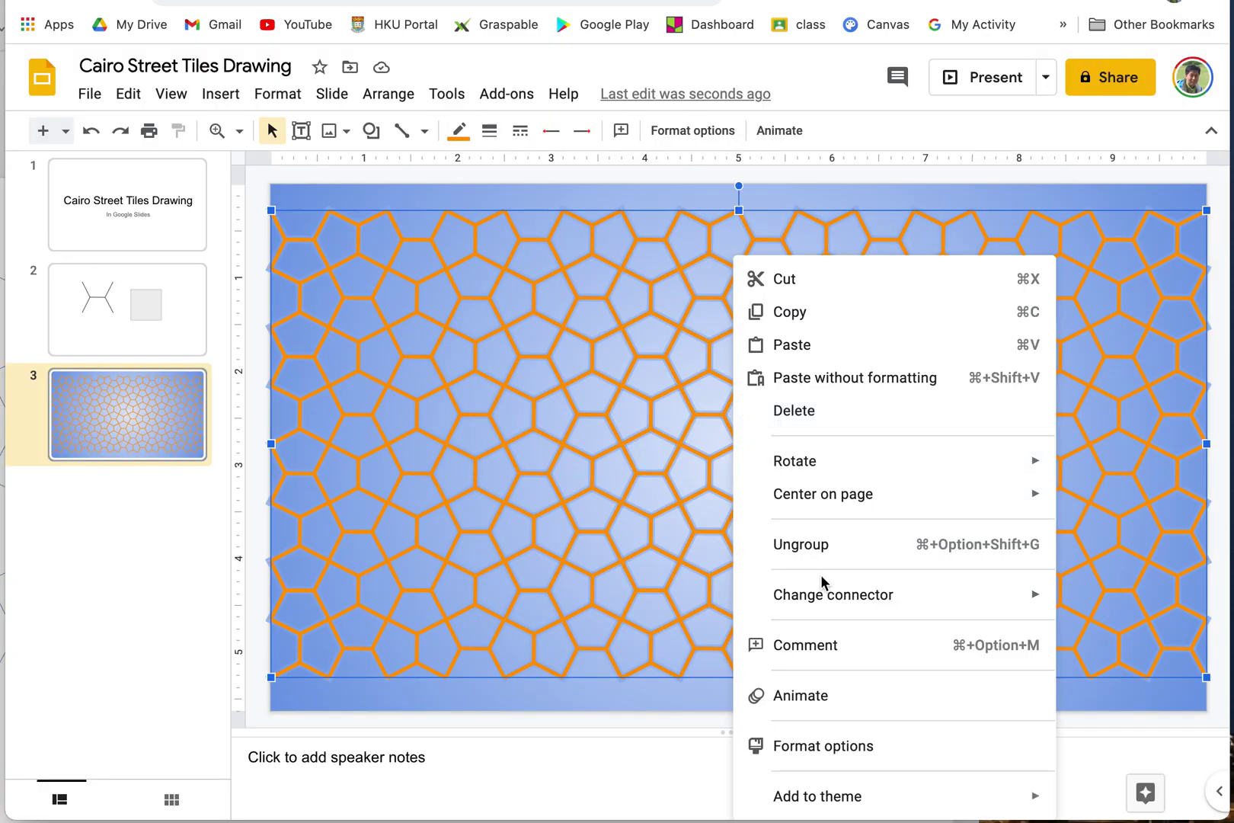
pyautogui.click(705, 701)
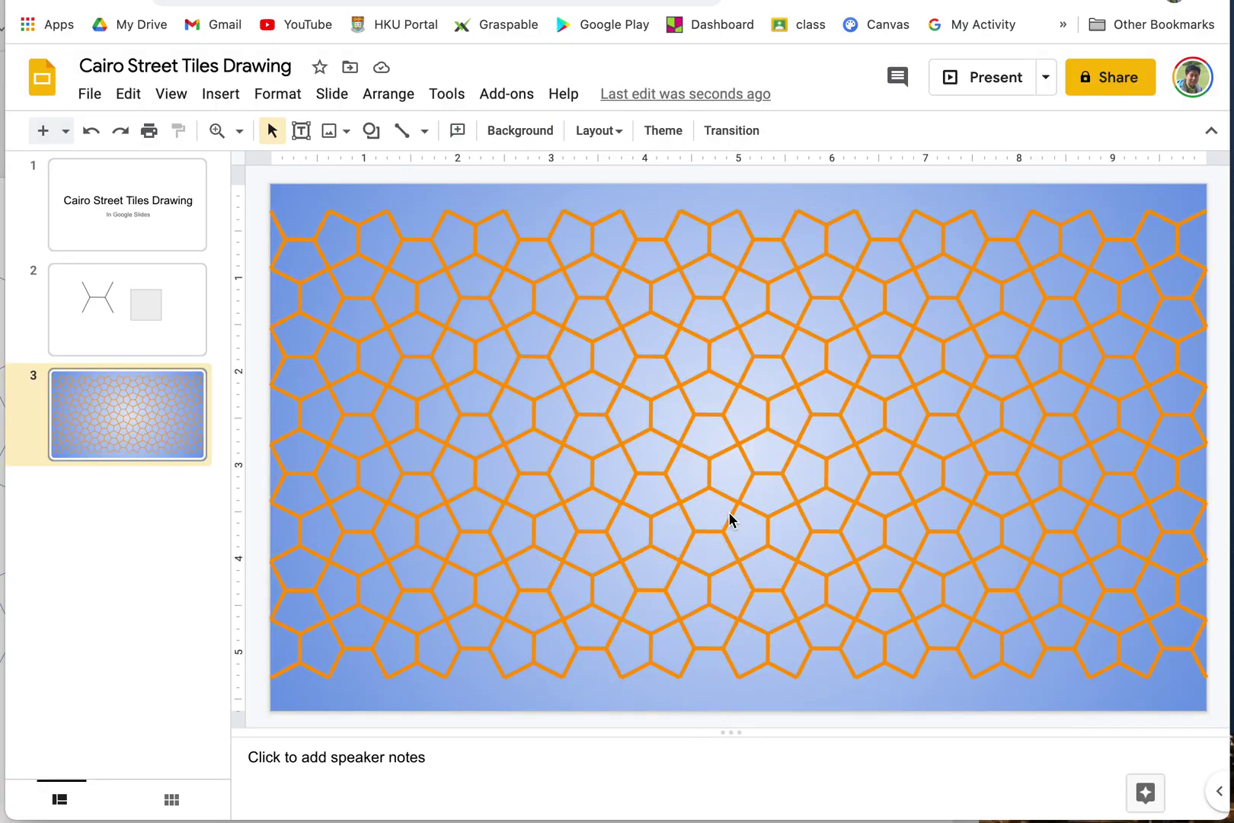
pyautogui.rightClick(696, 203)
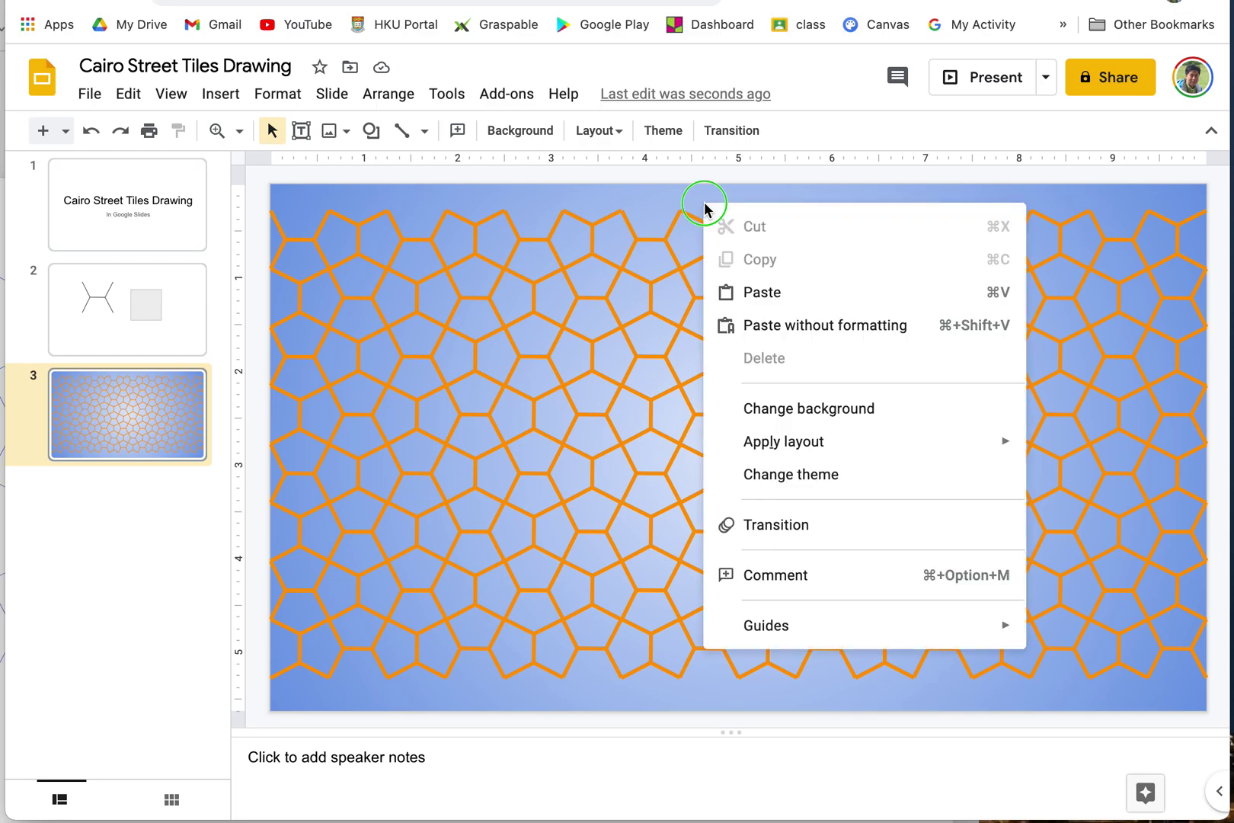
pyautogui.click(857, 409)
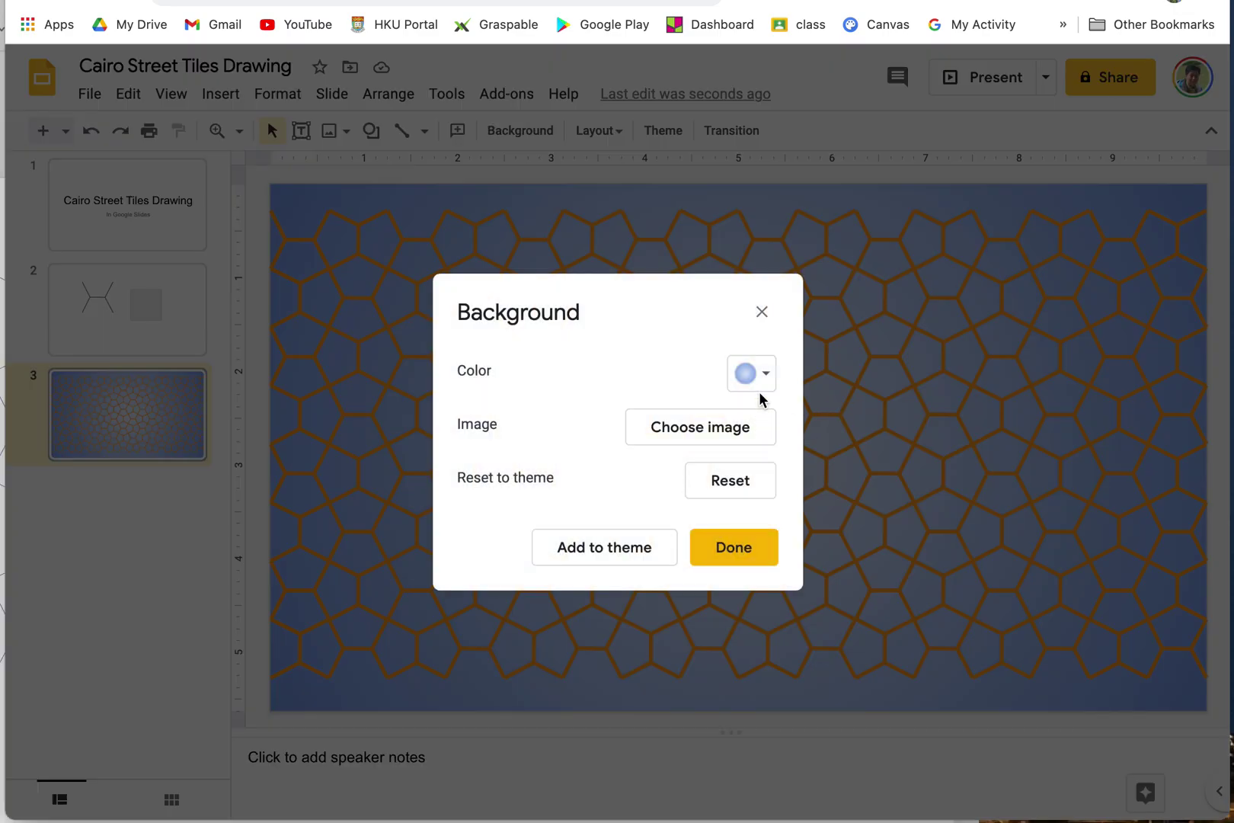
pyautogui.click(757, 381)
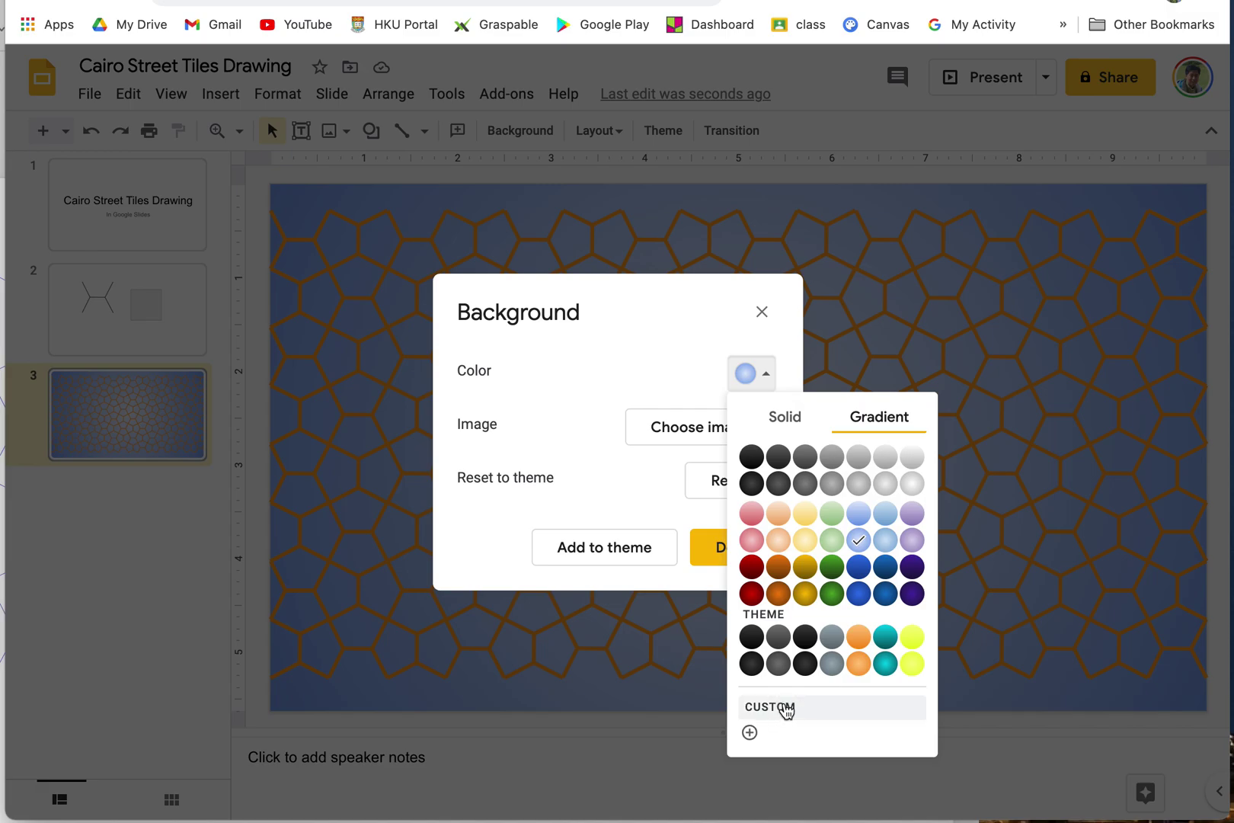
pyautogui.click(786, 709)
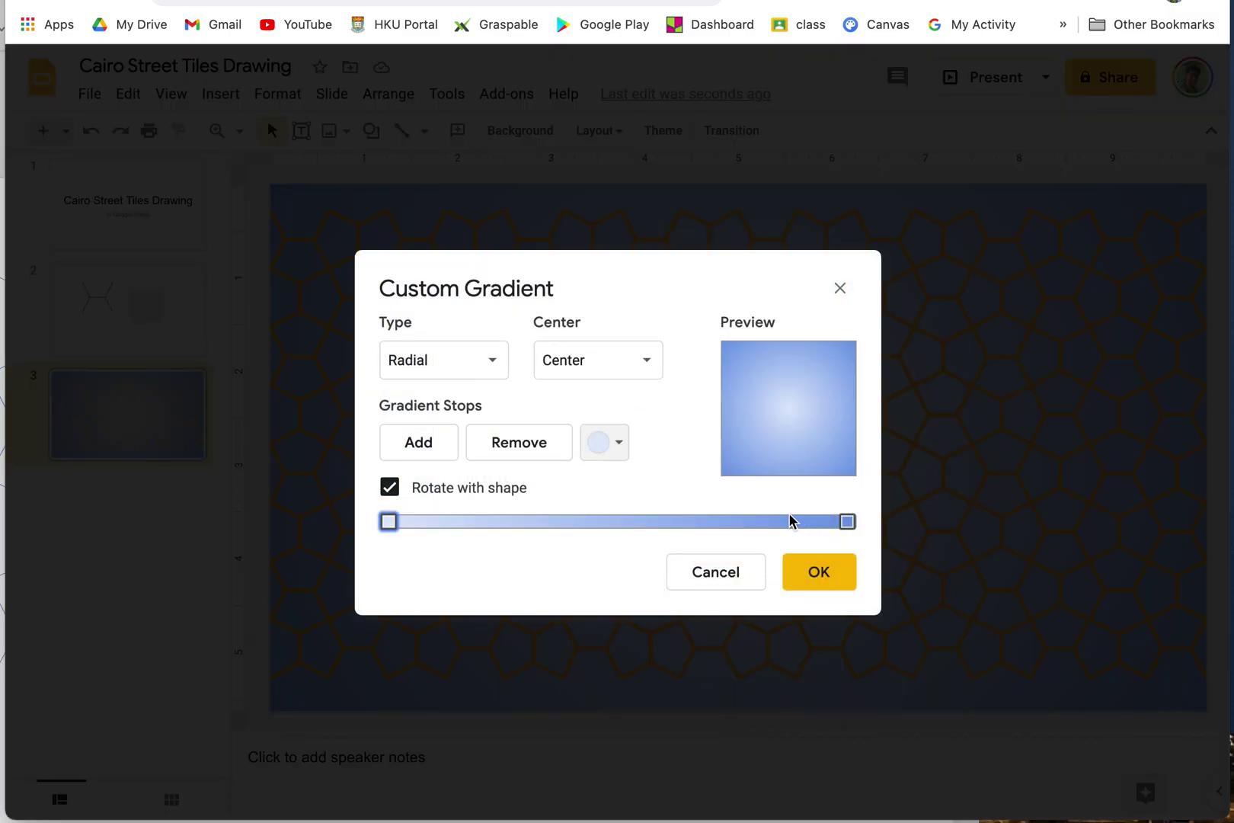
pyautogui.click(848, 523)
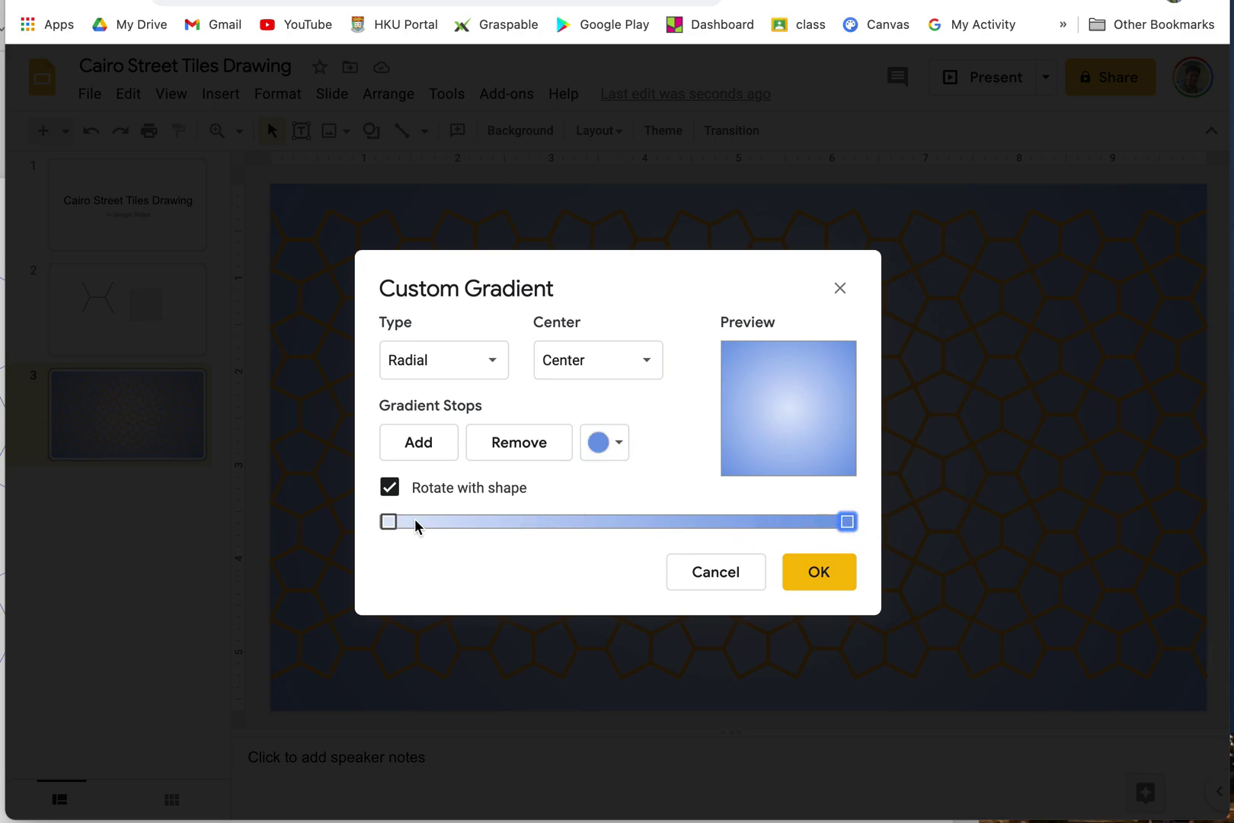
pyautogui.click(614, 451)
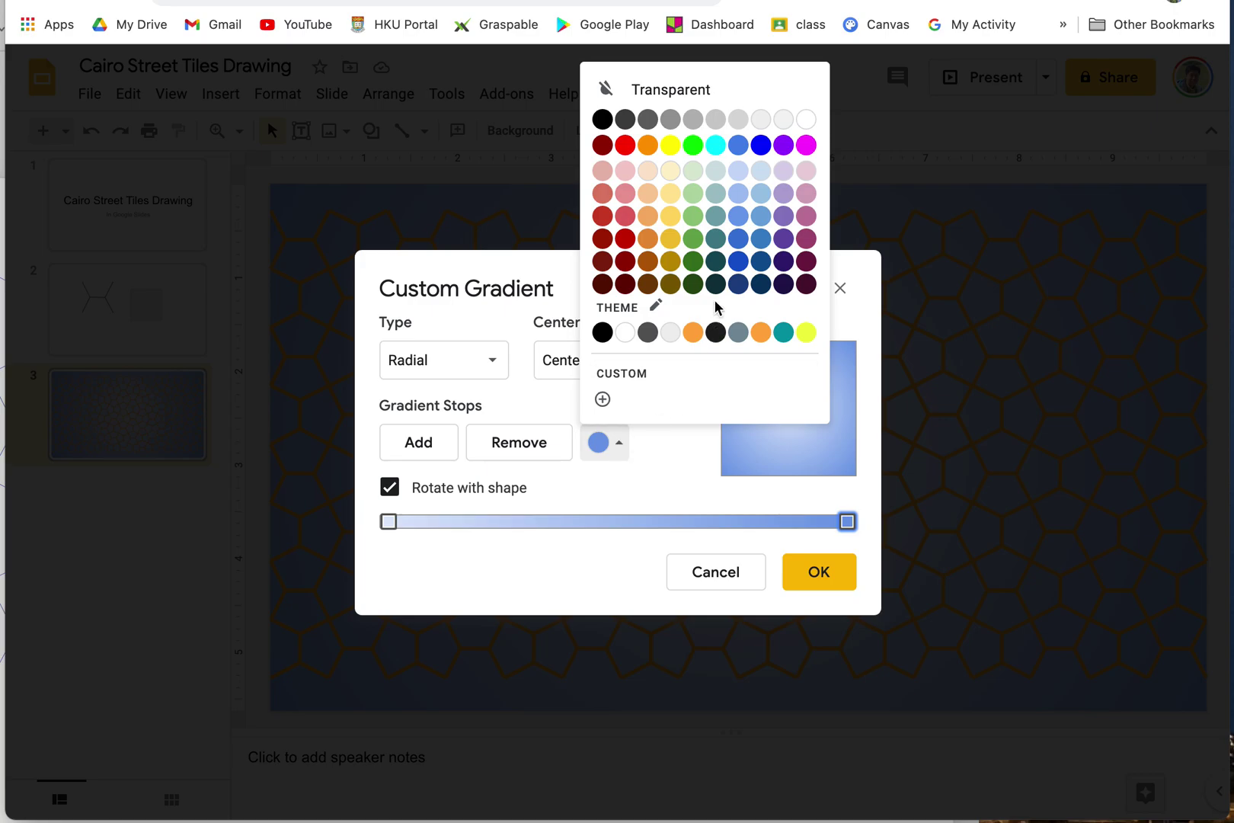
pyautogui.click(763, 150)
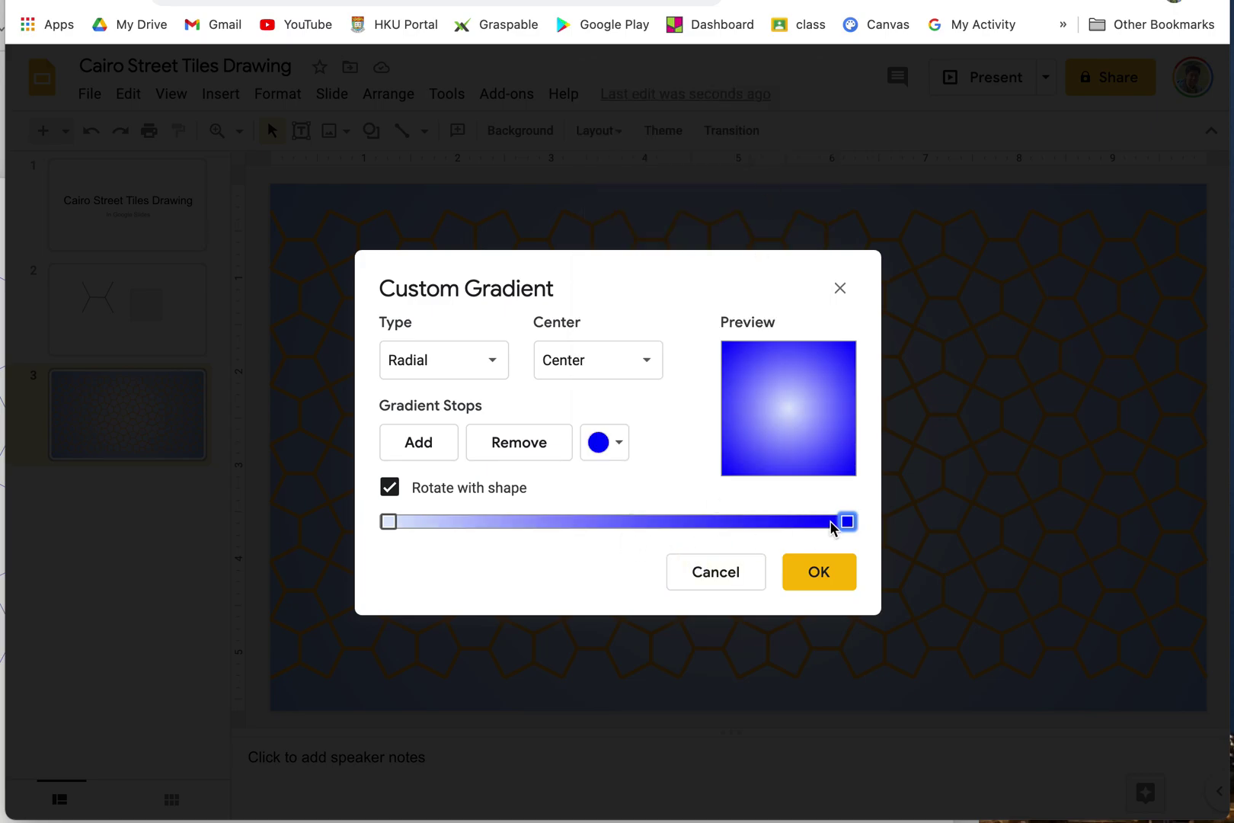
pyautogui.click(846, 523)
pyautogui.click(619, 451)
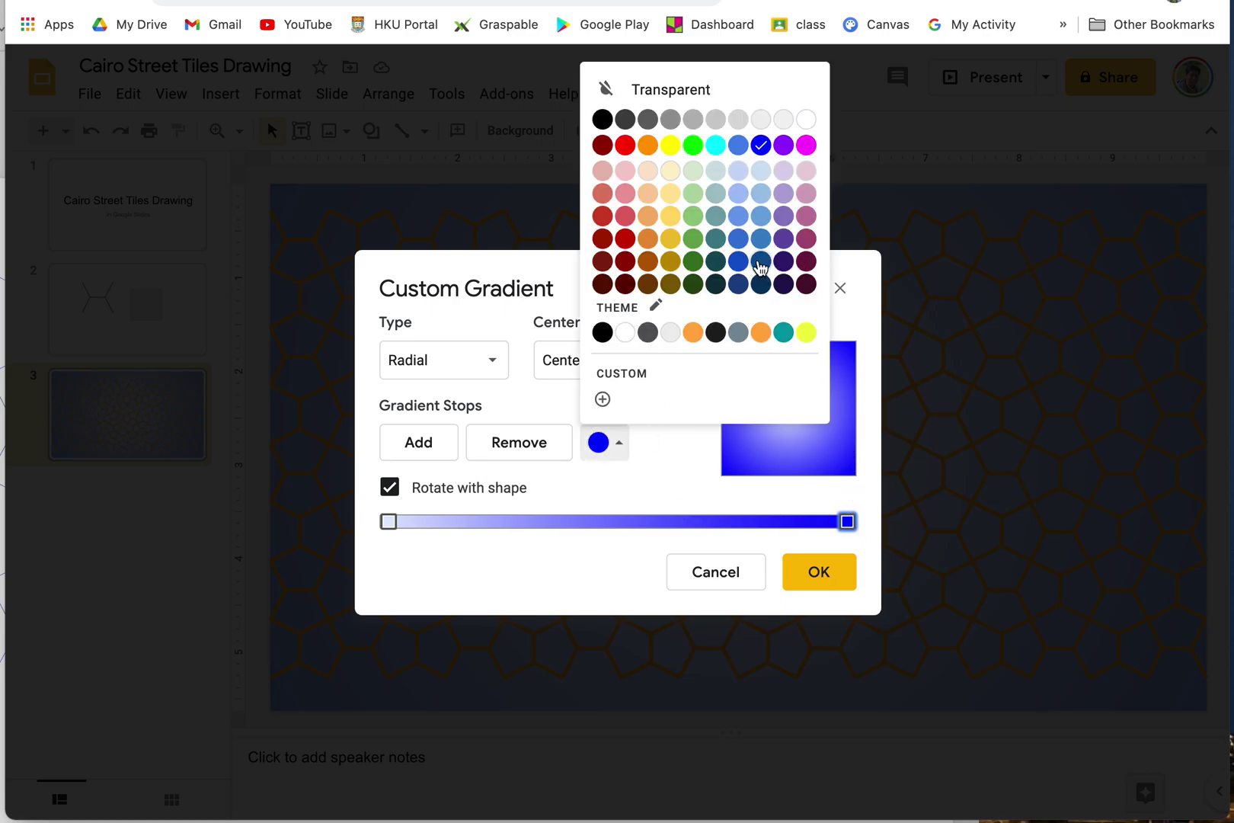
pyautogui.click(760, 263)
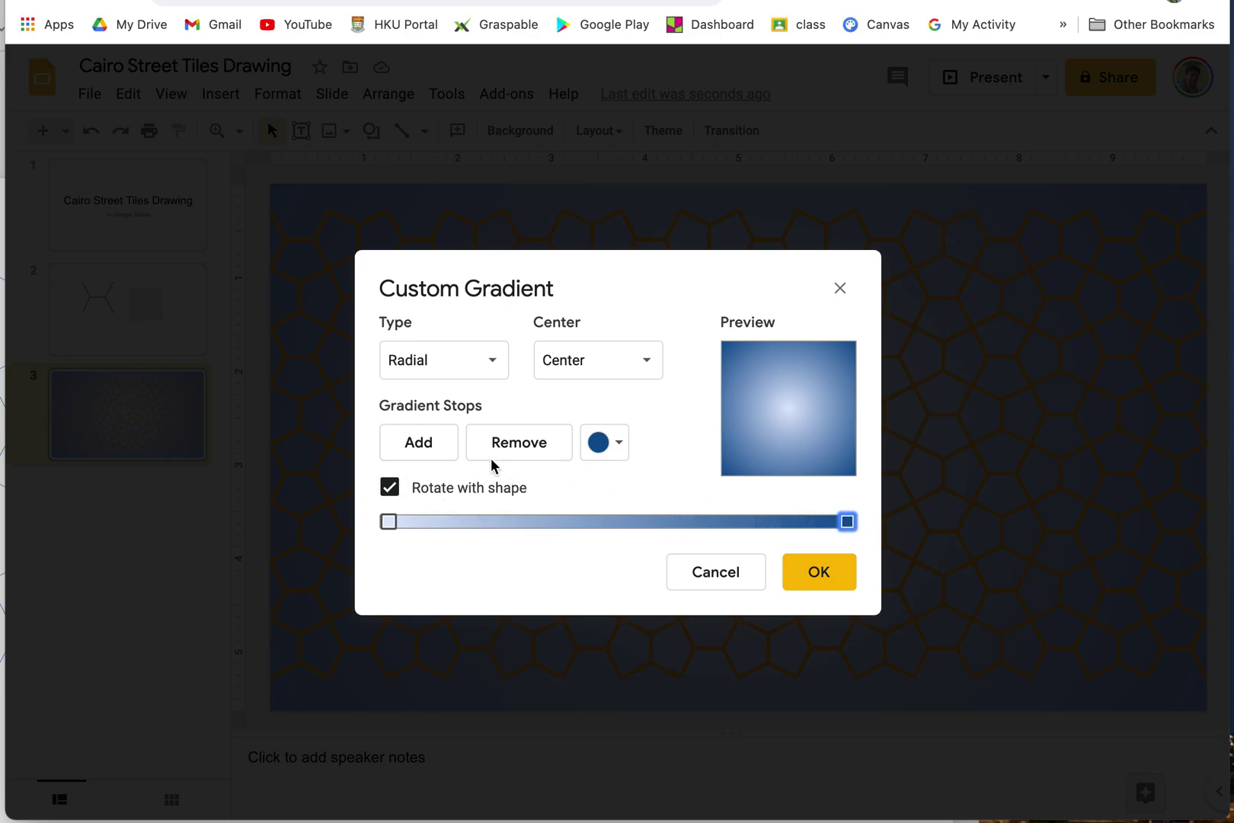
# - Add a gradient stop slightly nearer the pale end than the middle and colour it bright green
pyautogui.click(422, 449)
pyautogui.moveTo(611, 524); pyautogui.dragTo(558, 524)
pyautogui.click(616, 448)
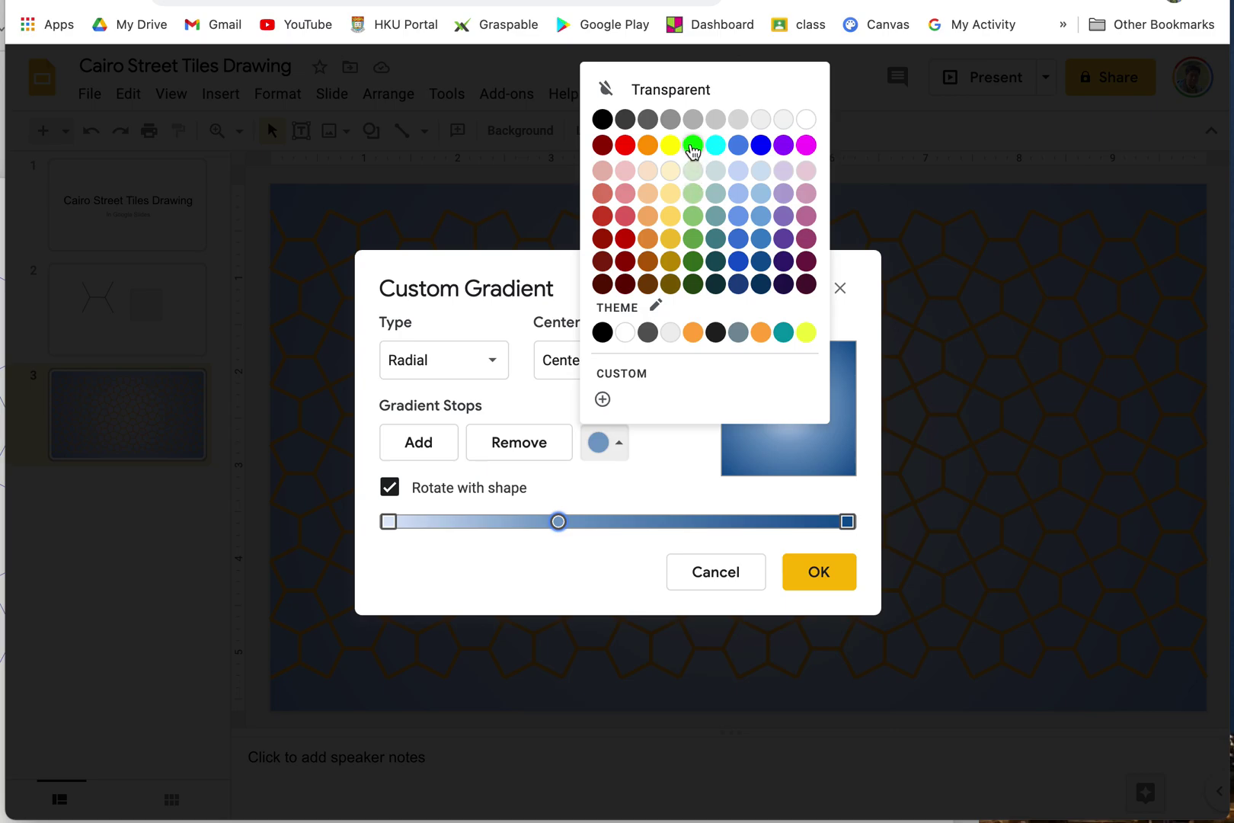
pyautogui.click(693, 145)
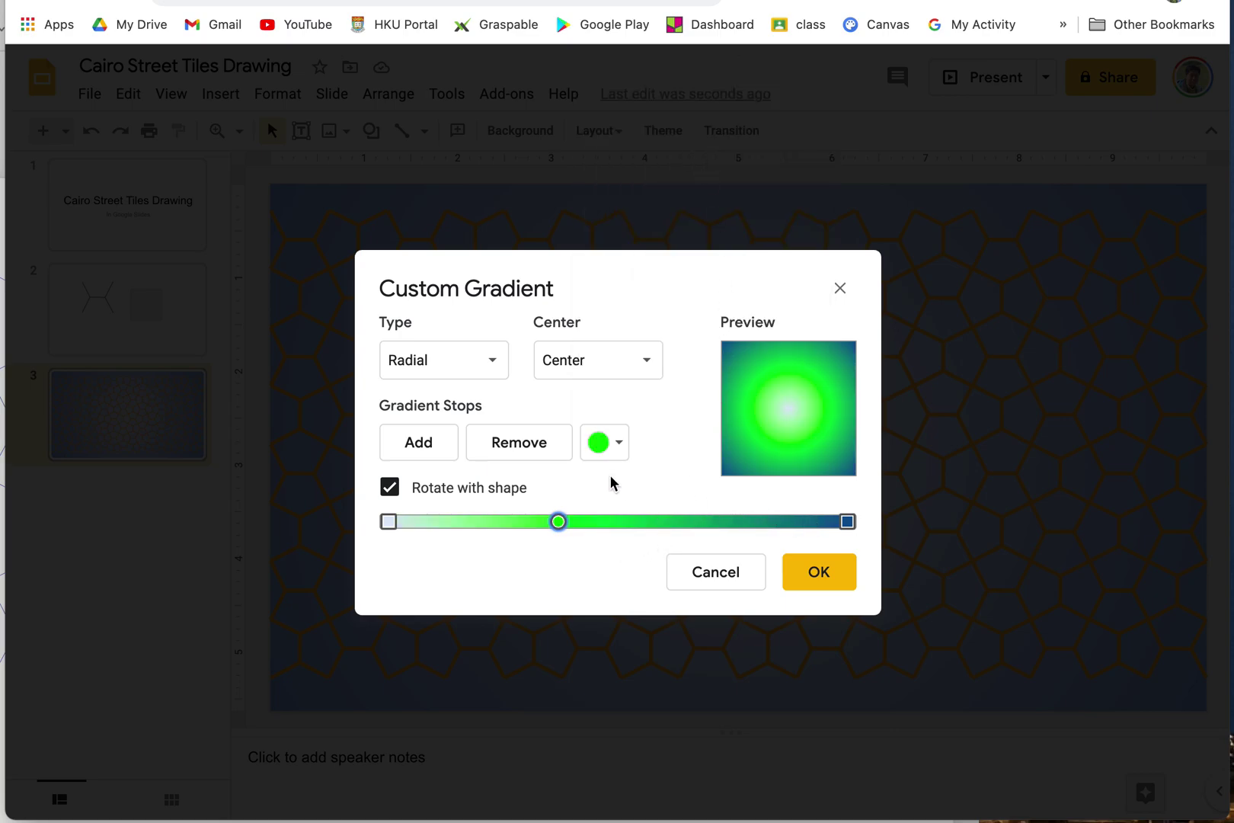
# - Set the gradient's center to Top left, shift the green stop closer to the middle and apply the background
pyautogui.click(637, 360)
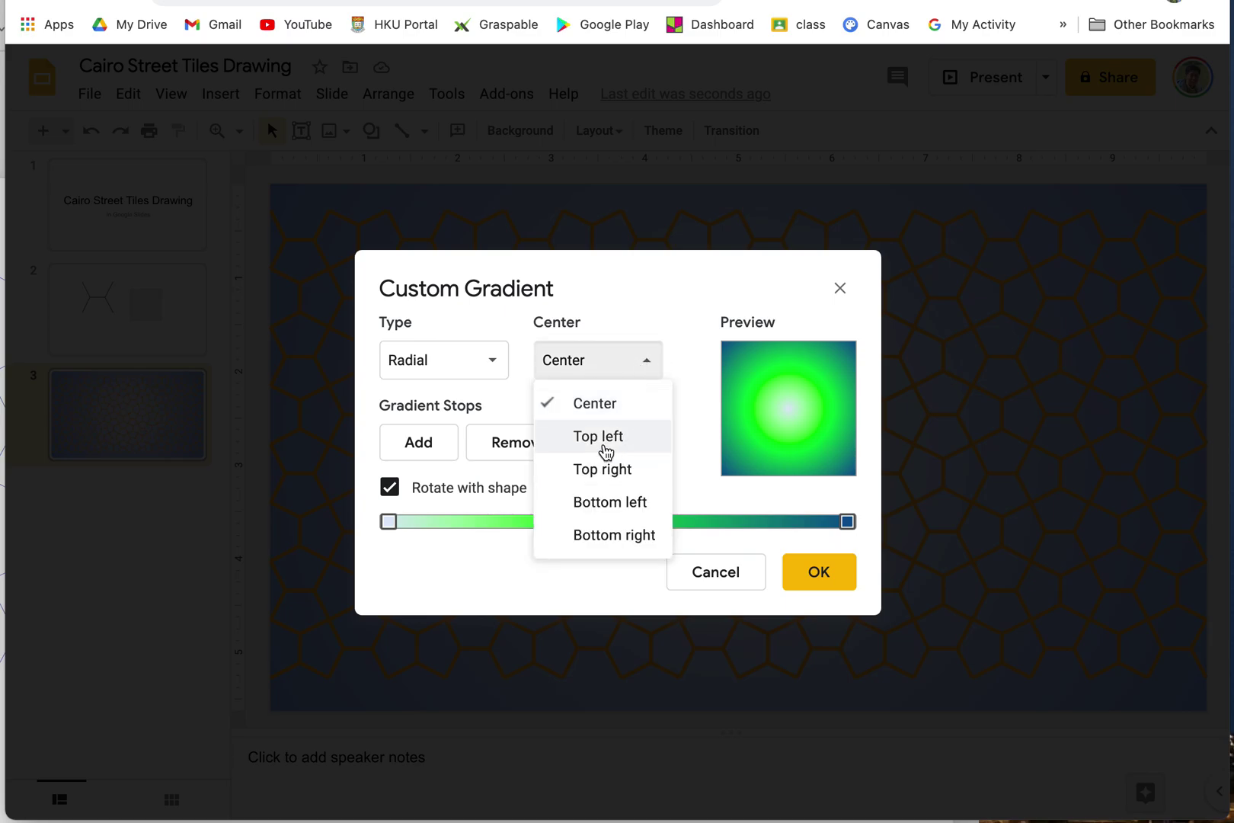
pyautogui.click(617, 440)
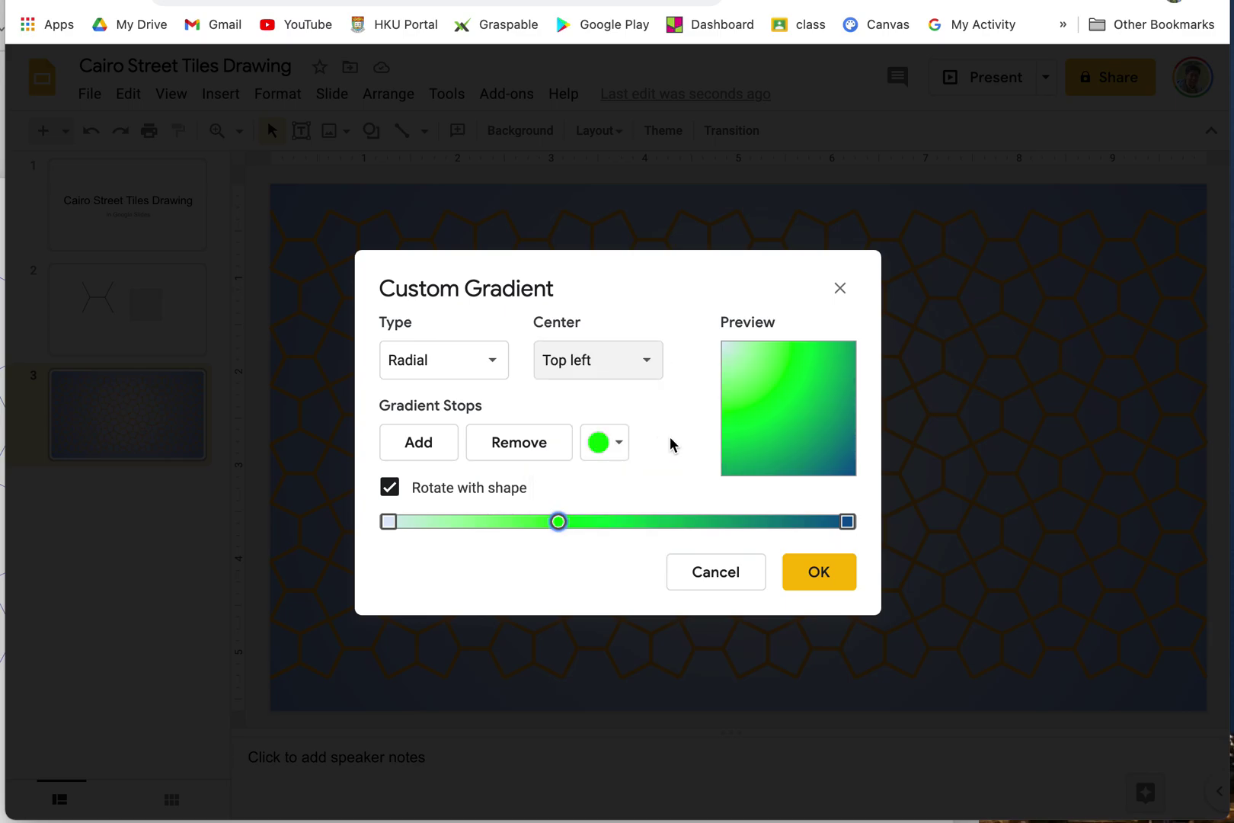
pyautogui.moveTo(558, 522); pyautogui.dragTo(600, 524)
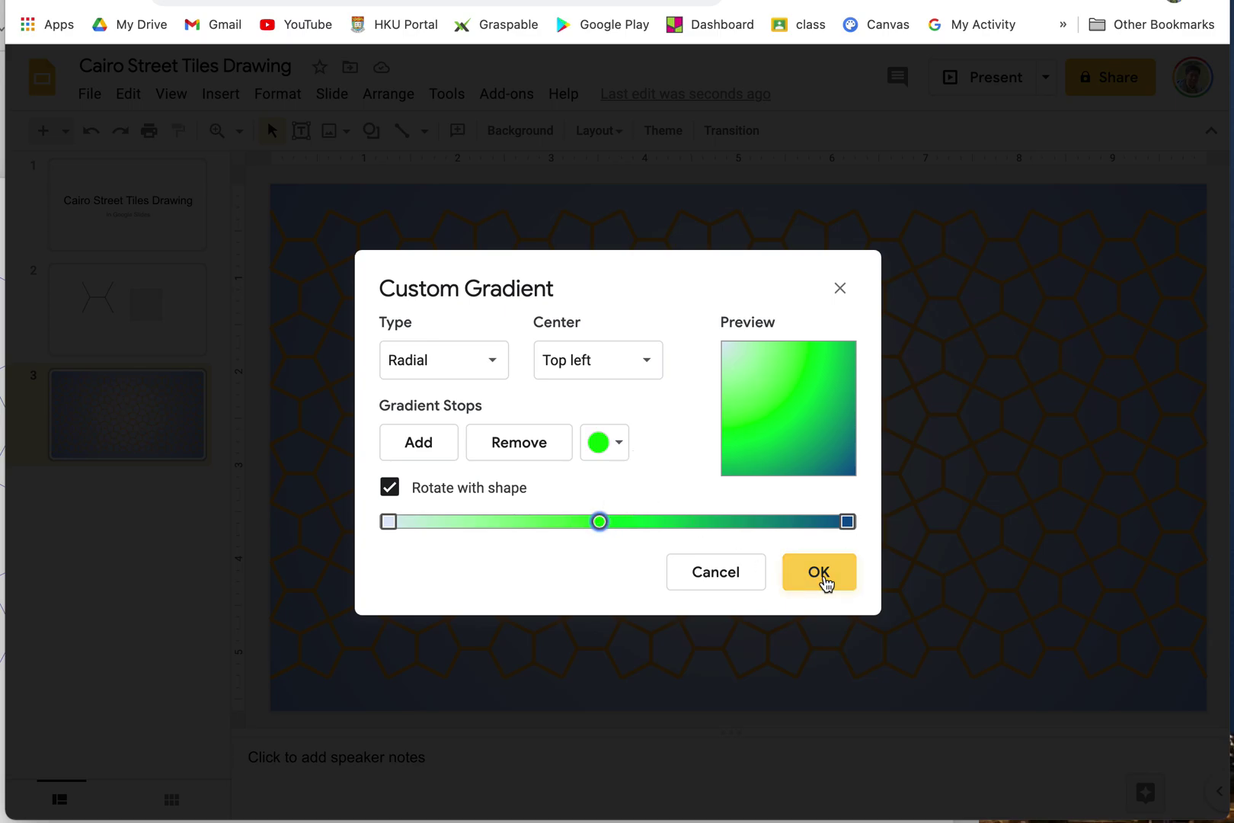
pyautogui.click(819, 576)
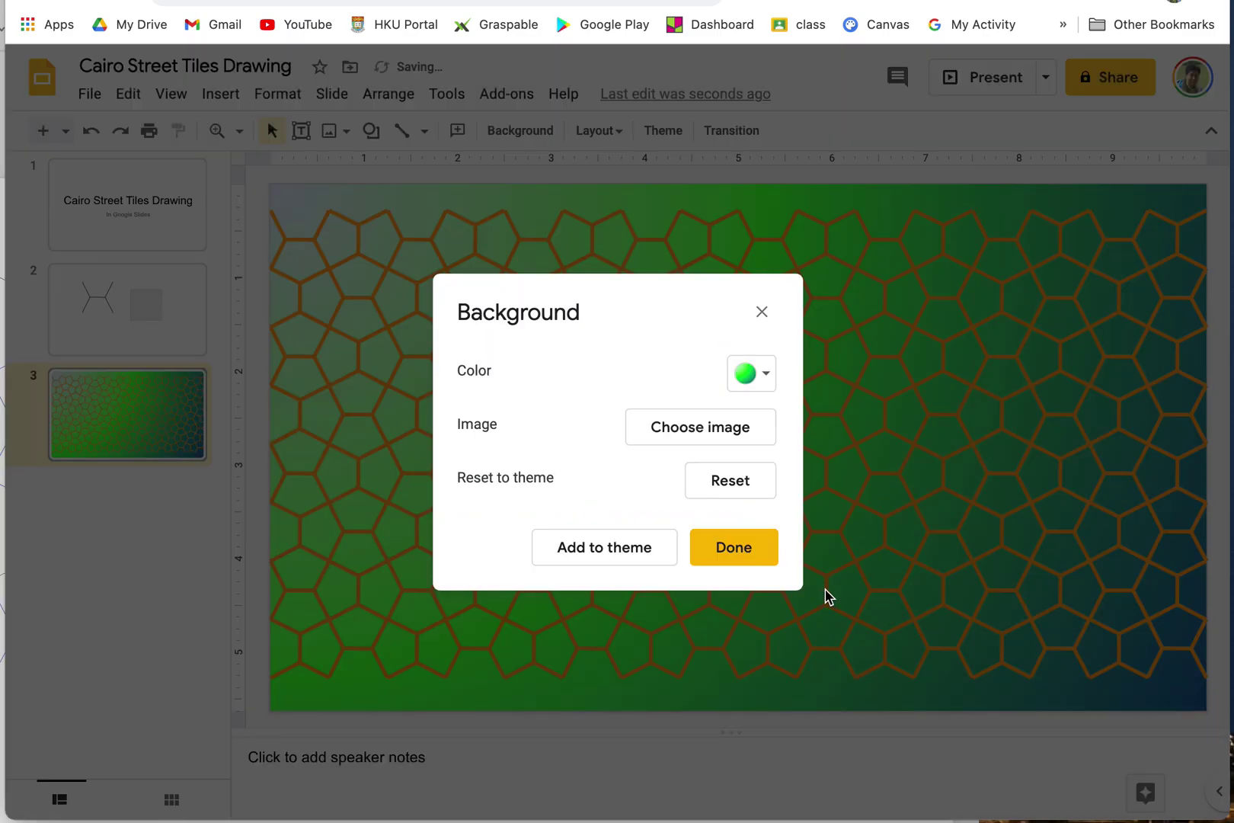
pyautogui.click(736, 558)
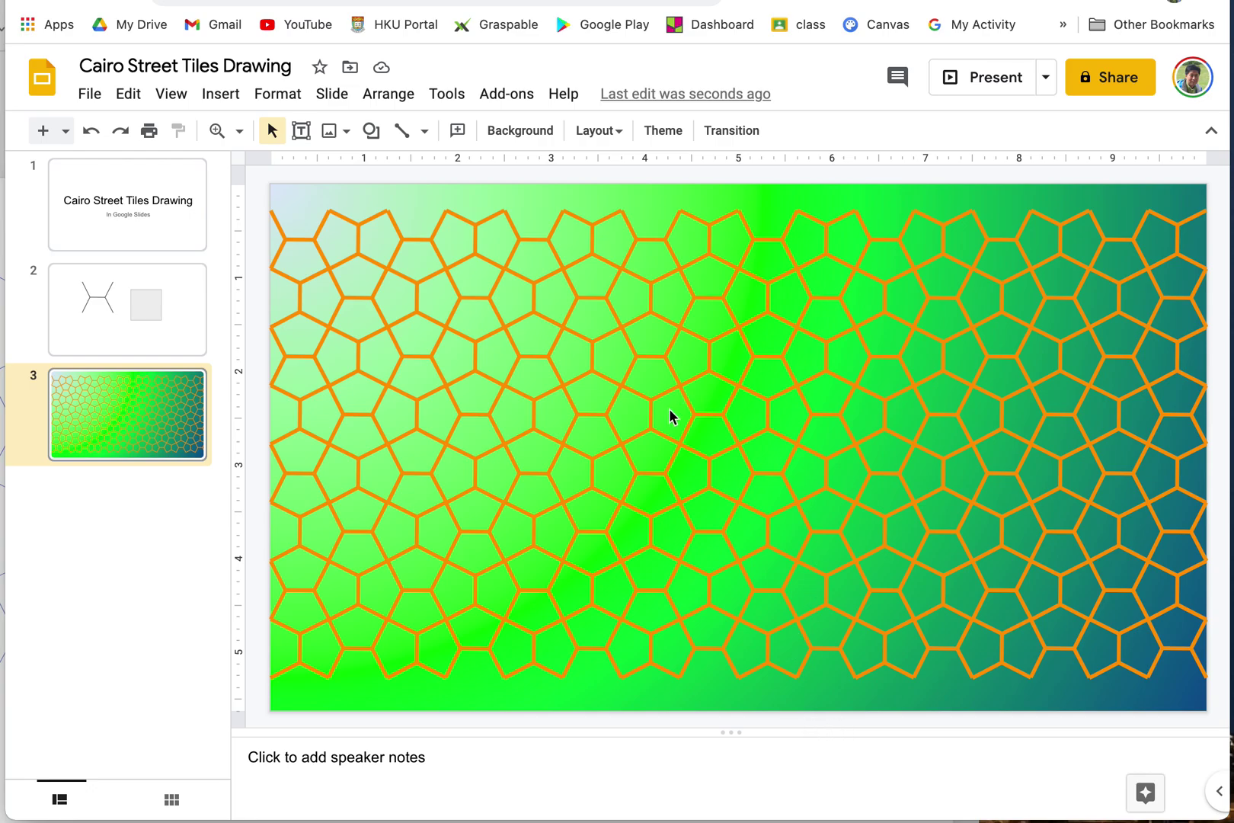
# - On slide 2, move the grey square so that it sits exactly behind the base tile's line figure
pyautogui.click(122, 344)
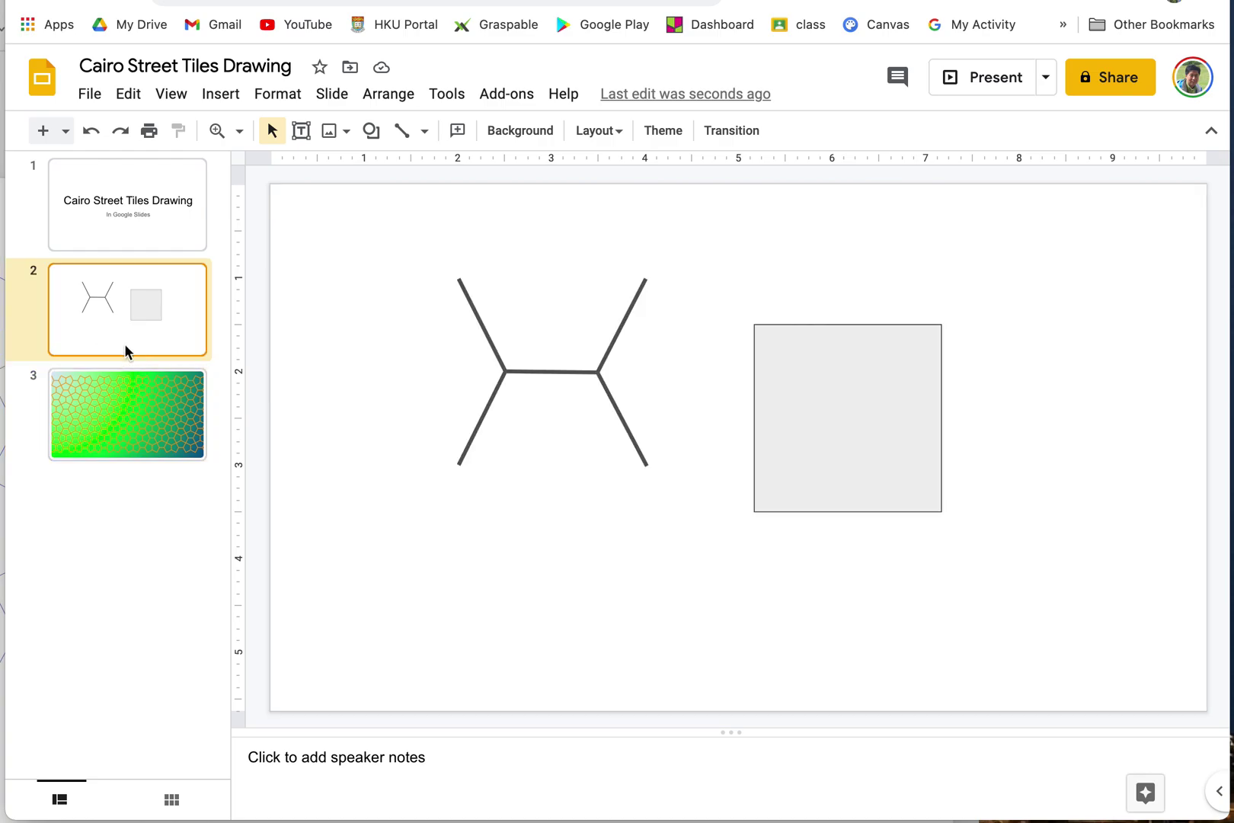
pyautogui.click(586, 373)
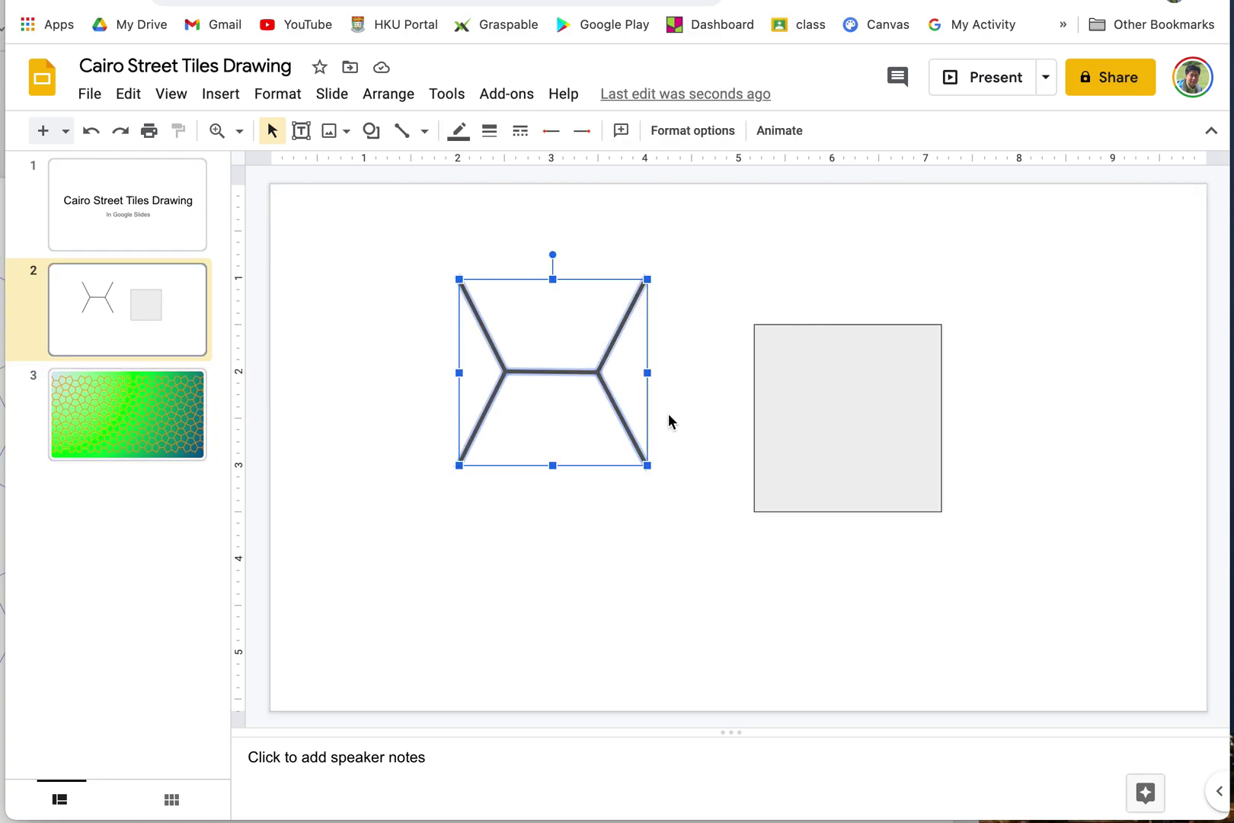
pyautogui.click(854, 446)
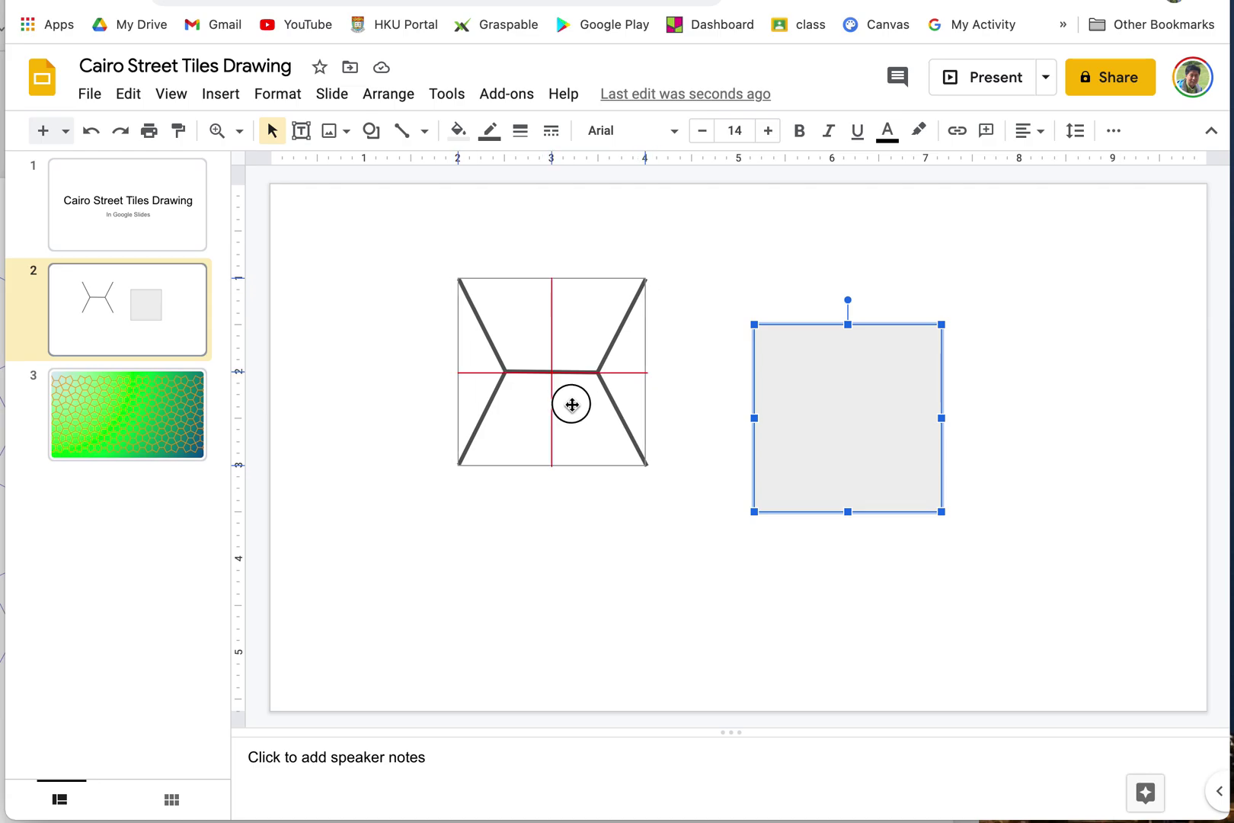
pyautogui.moveTo(571, 405); pyautogui.dragTo(573, 405)
pyautogui.click(766, 412)
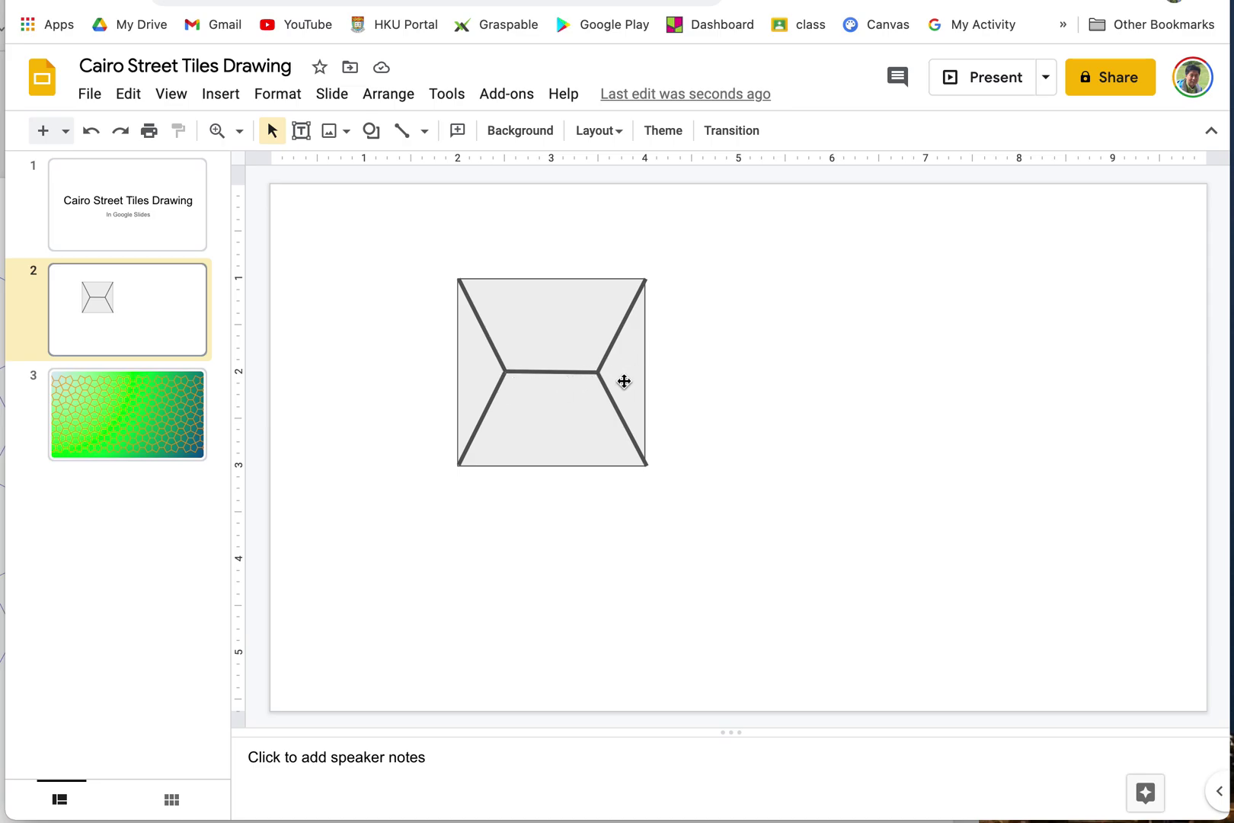
# - Review the title slide, the base tile slide and the finished pattern slide
pyautogui.click(120, 442)
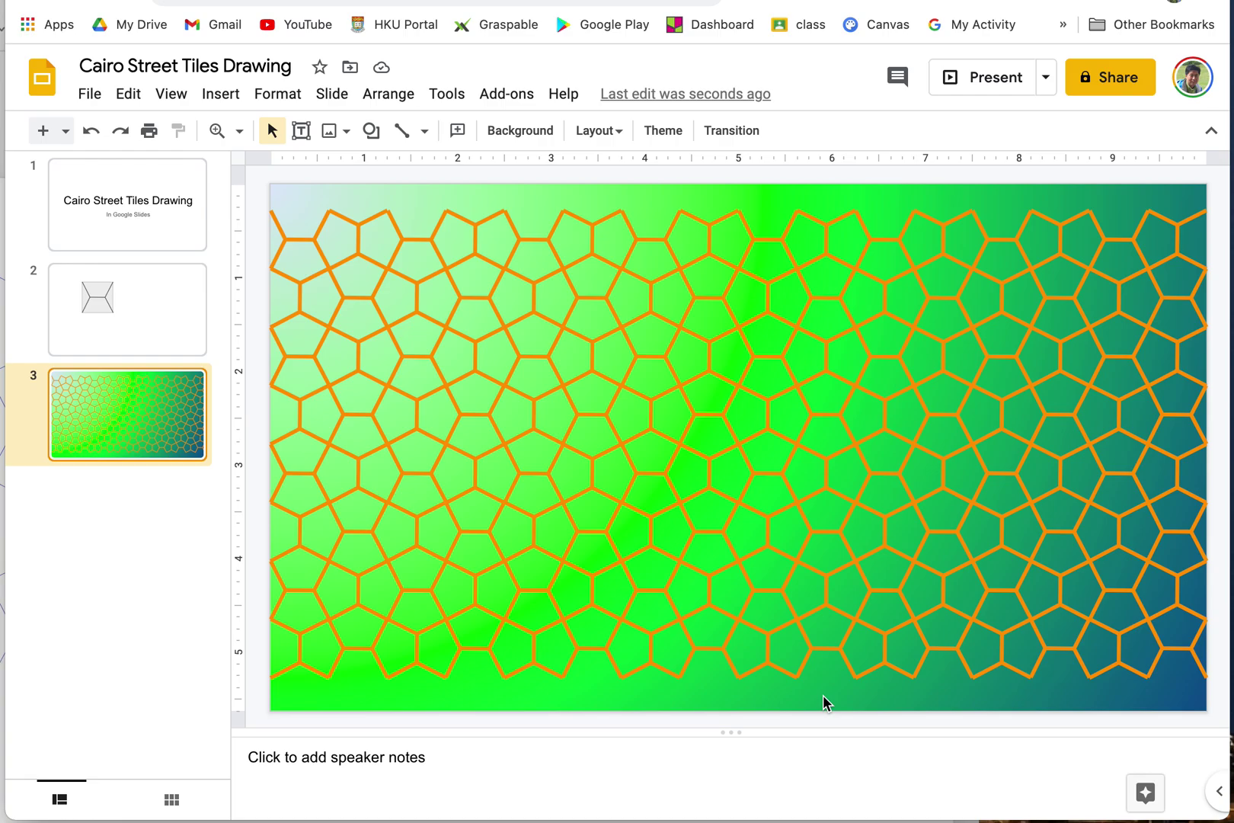
pyautogui.click(200, 248)
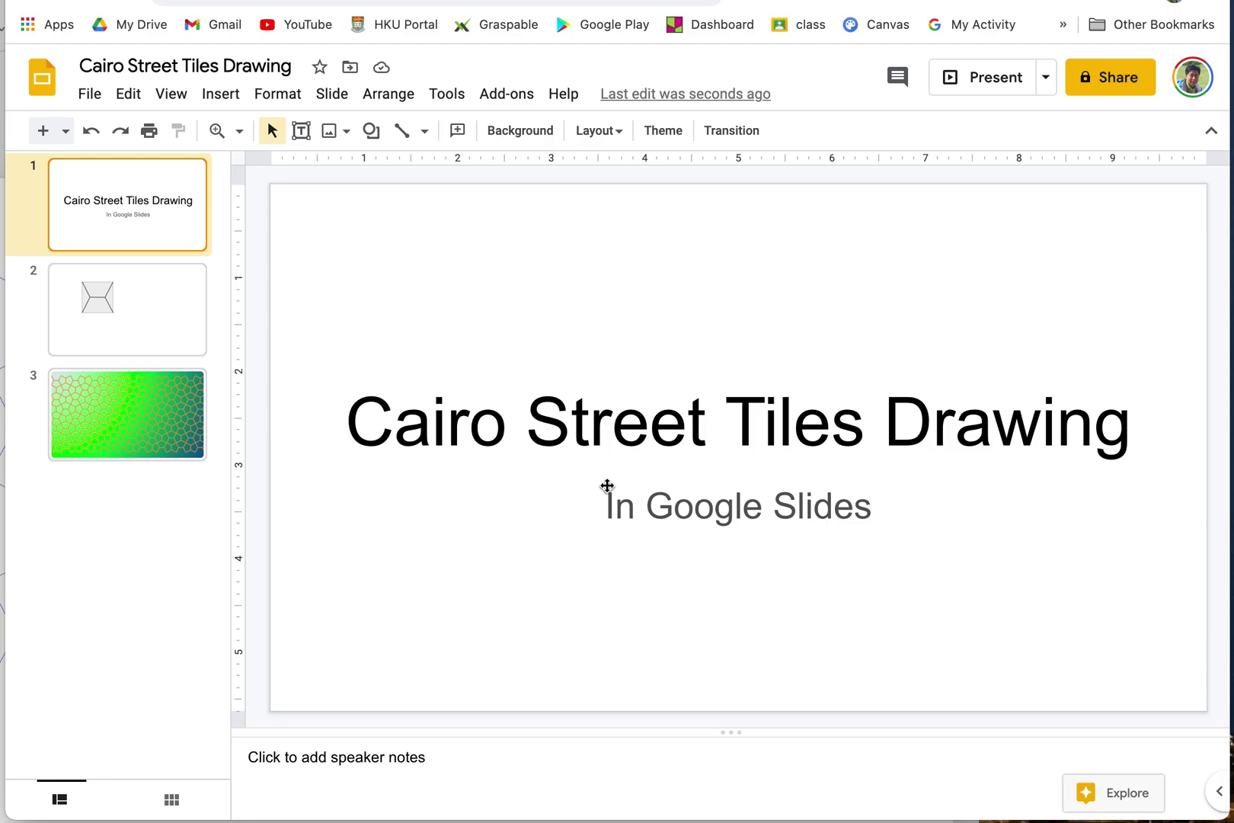
pyautogui.click(152, 442)
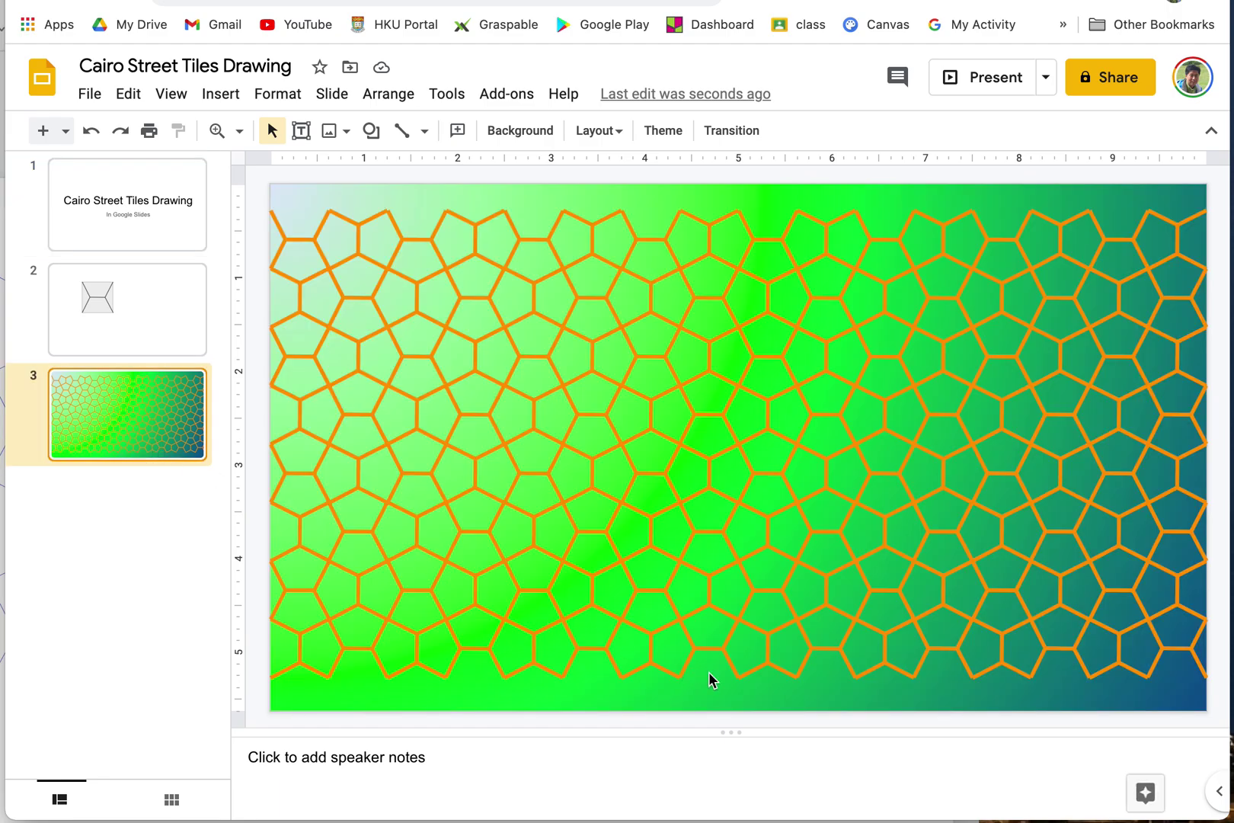
pyautogui.click(184, 312)
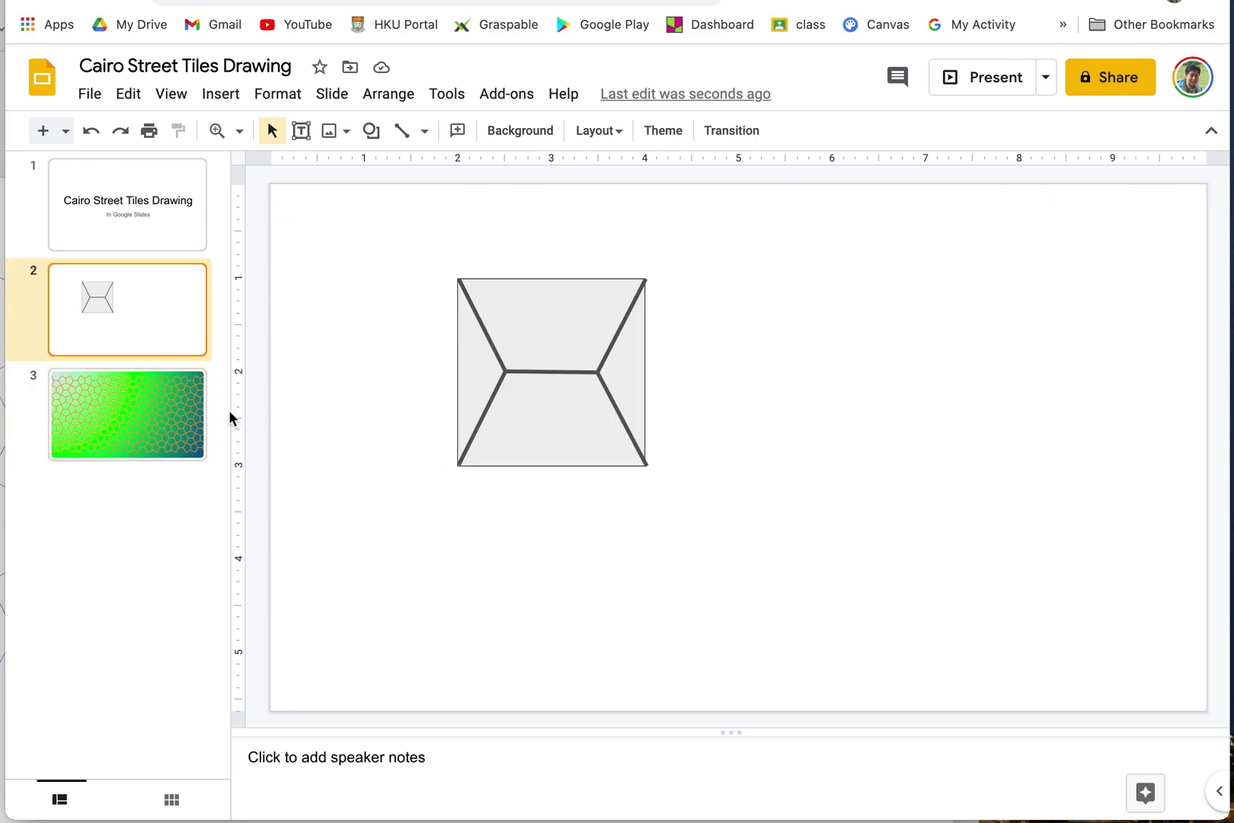
pyautogui.click(187, 433)
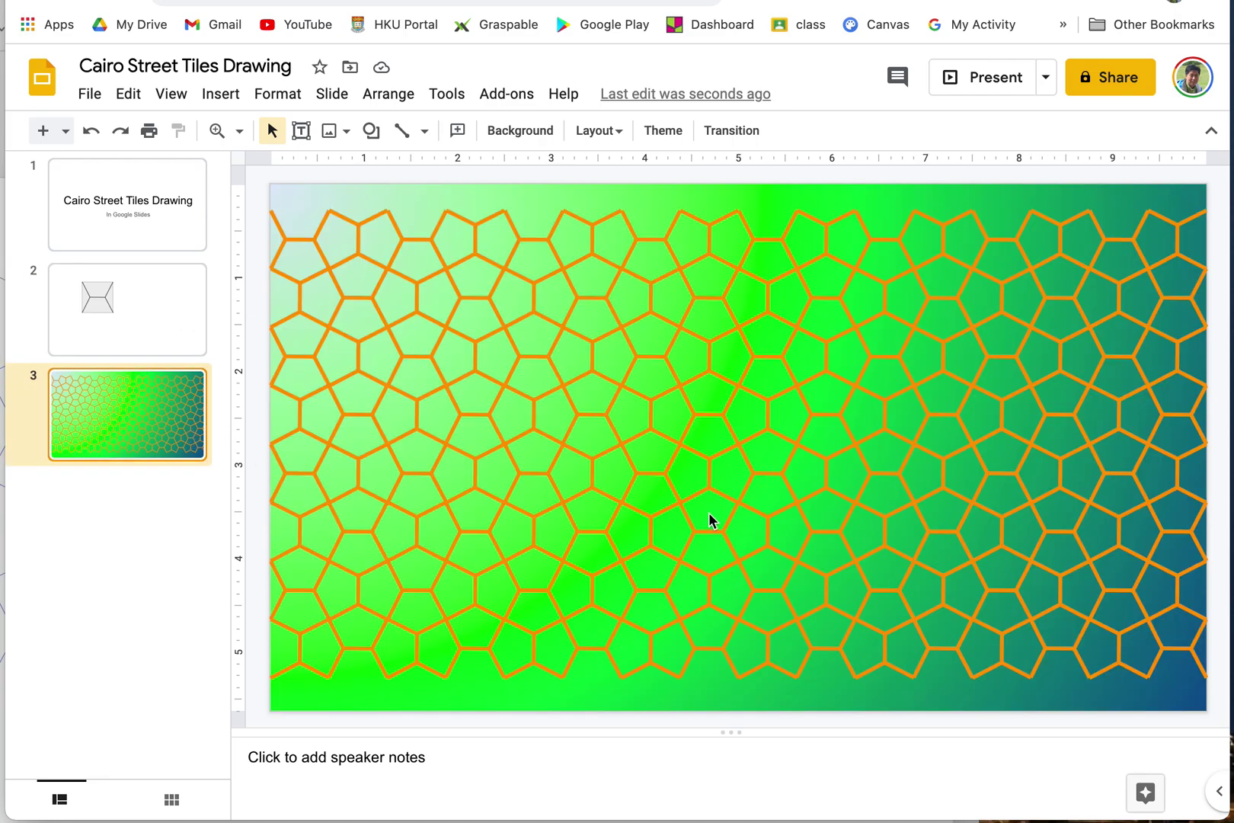